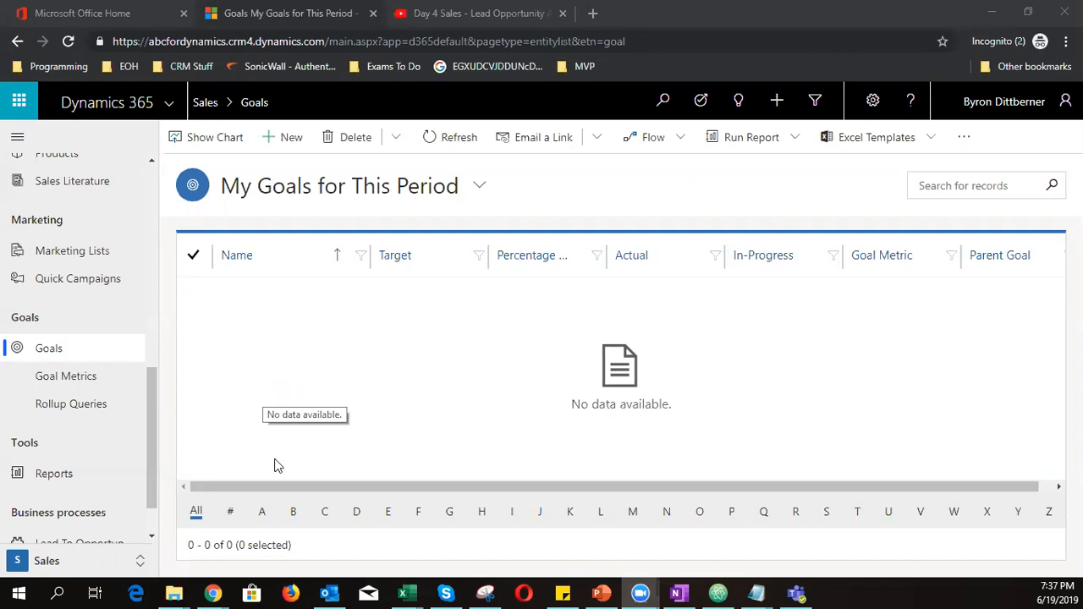
# Reload the Goals list in Sales and switch to the Active Goals view with FY2017 Q1–Q4 goals
pyautogui.click(48, 355)
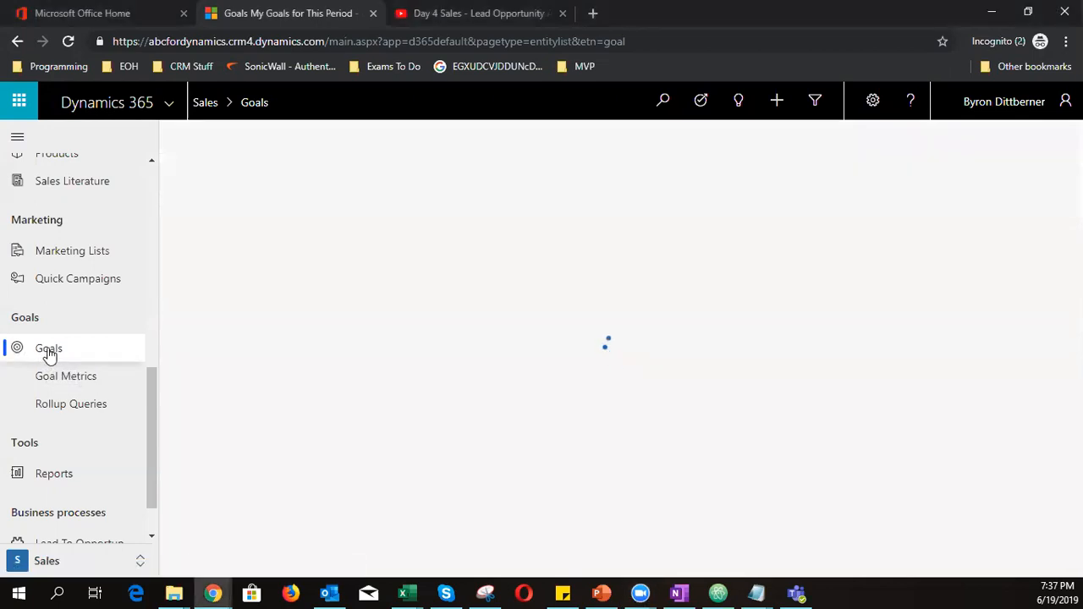
pyautogui.click(62, 569)
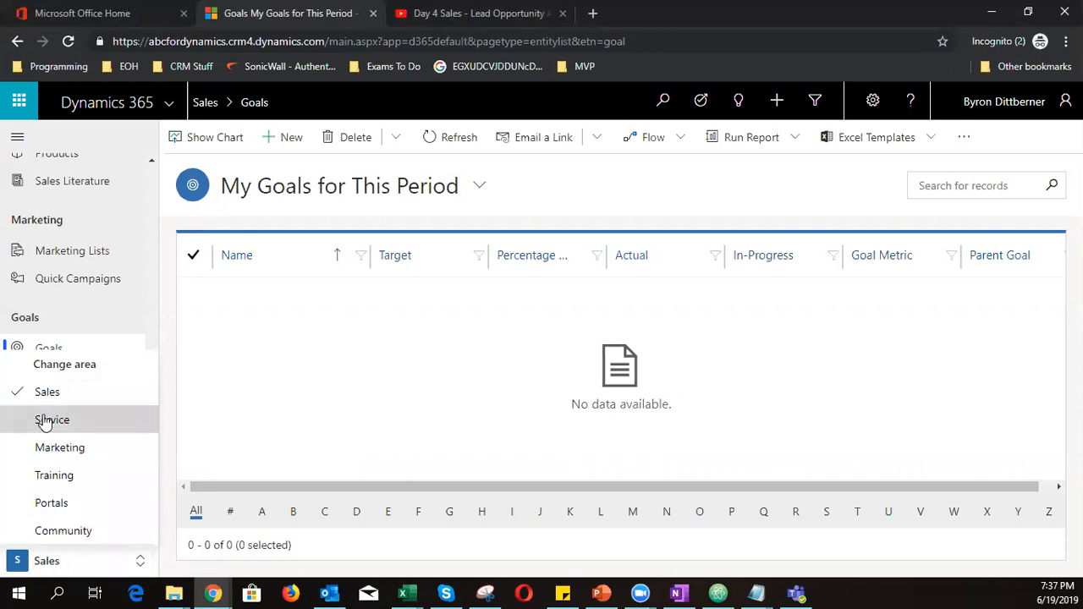
pyautogui.click(26, 396)
pyautogui.click(54, 354)
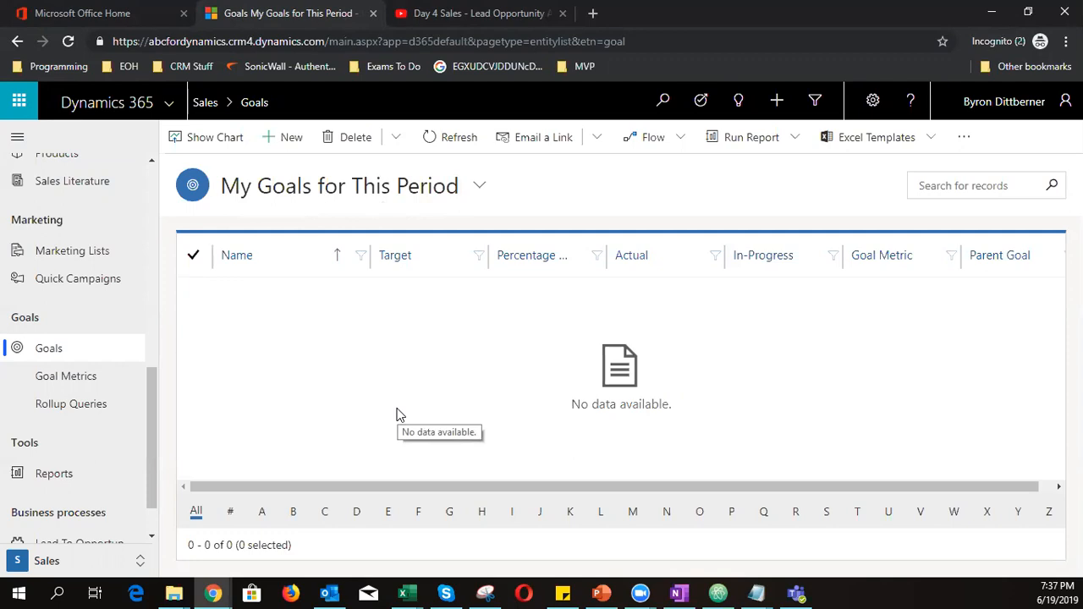
pyautogui.click(392, 188)
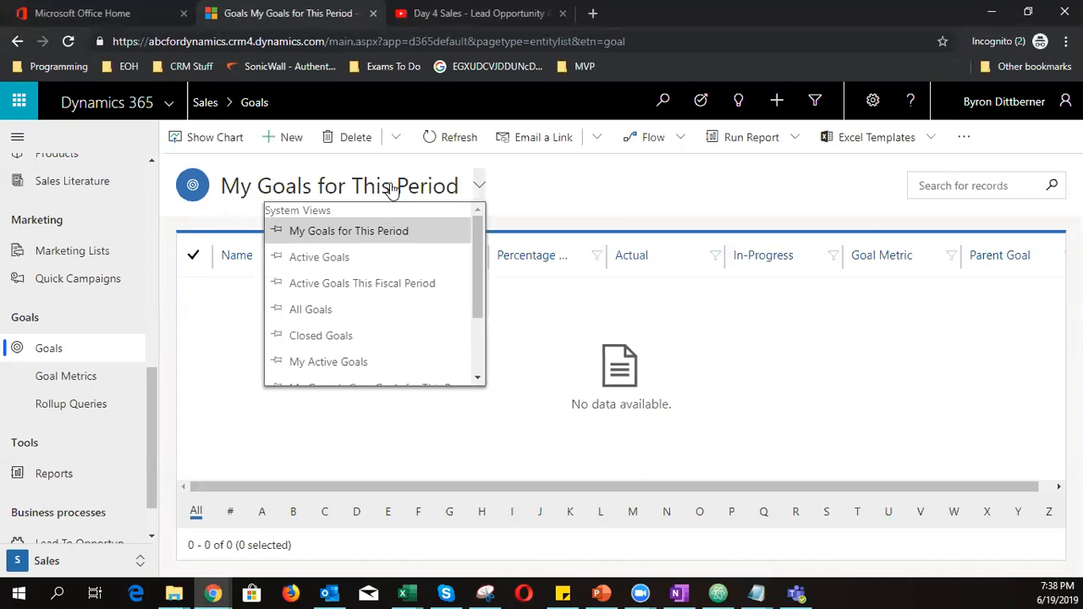
pyautogui.click(329, 257)
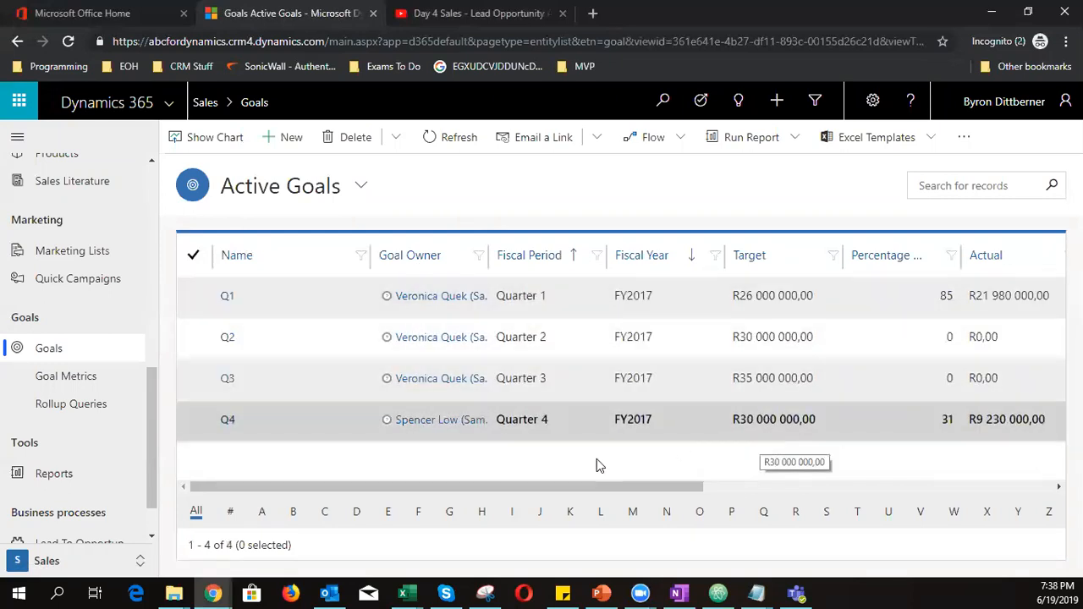
# Create a new goal named 'Annual goal for Byron' and set the salesperson as Goal Owner
pyautogui.click(283, 140)
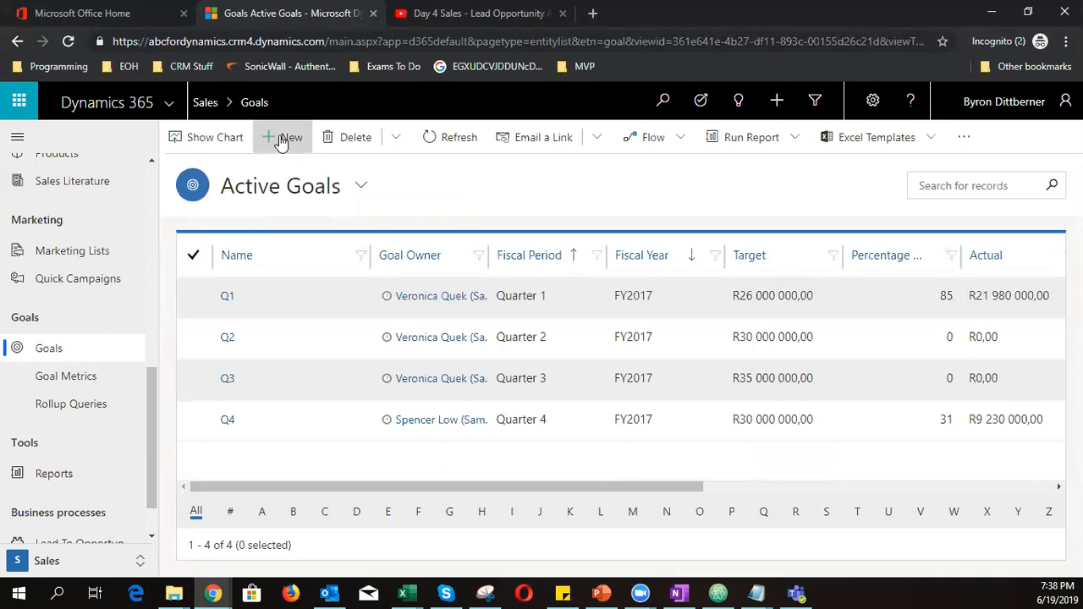
pyautogui.click(361, 309)
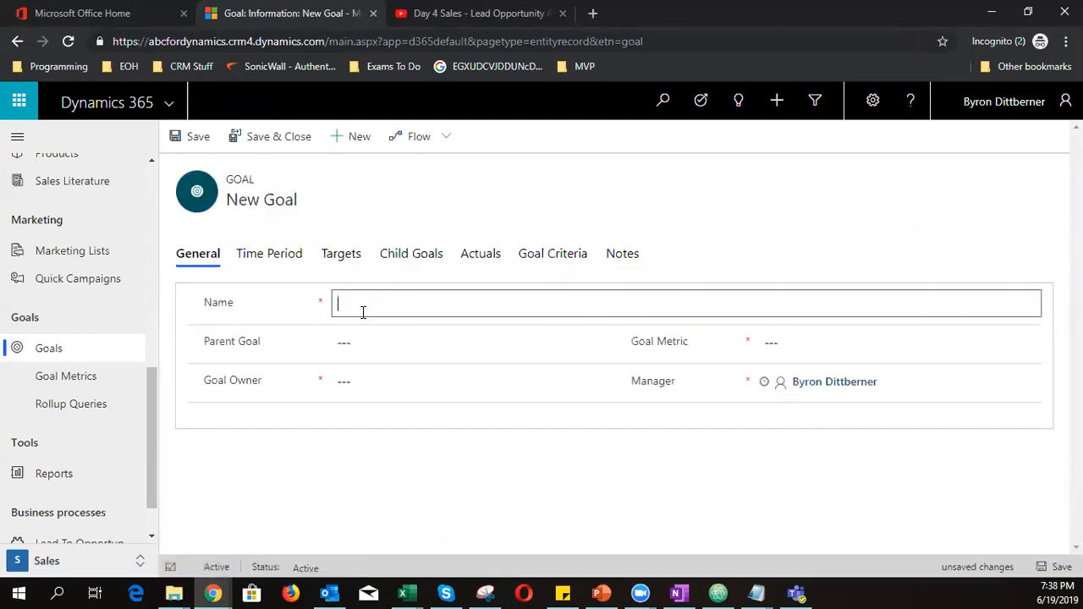
pyautogui.write('Annu')
pyautogui.write('ul')
pyautogui.press('BackSpace')
pyautogui.press('BackSpace')
pyautogui.press('BackSpace')
pyautogui.press('BackSpace')
pyautogui.write('ual goal for Byron')
pyautogui.click(386, 381)
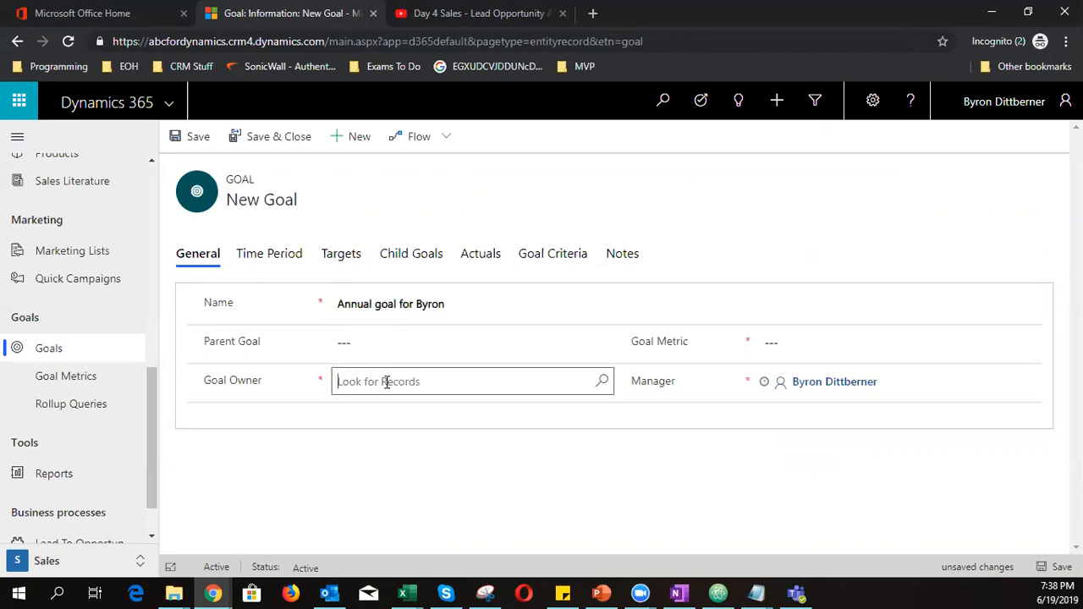
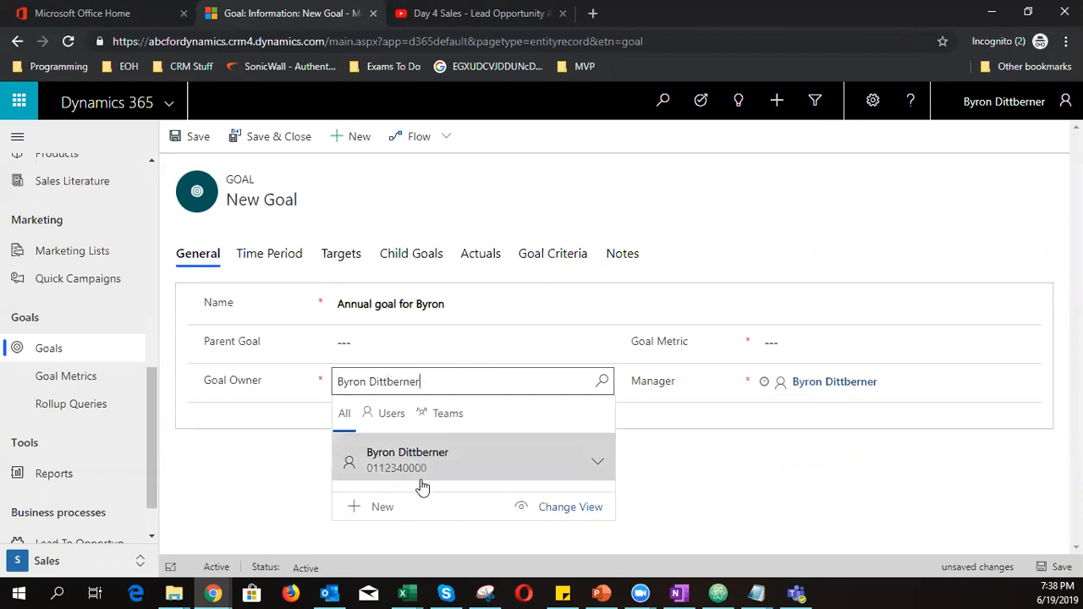
pyautogui.click(424, 468)
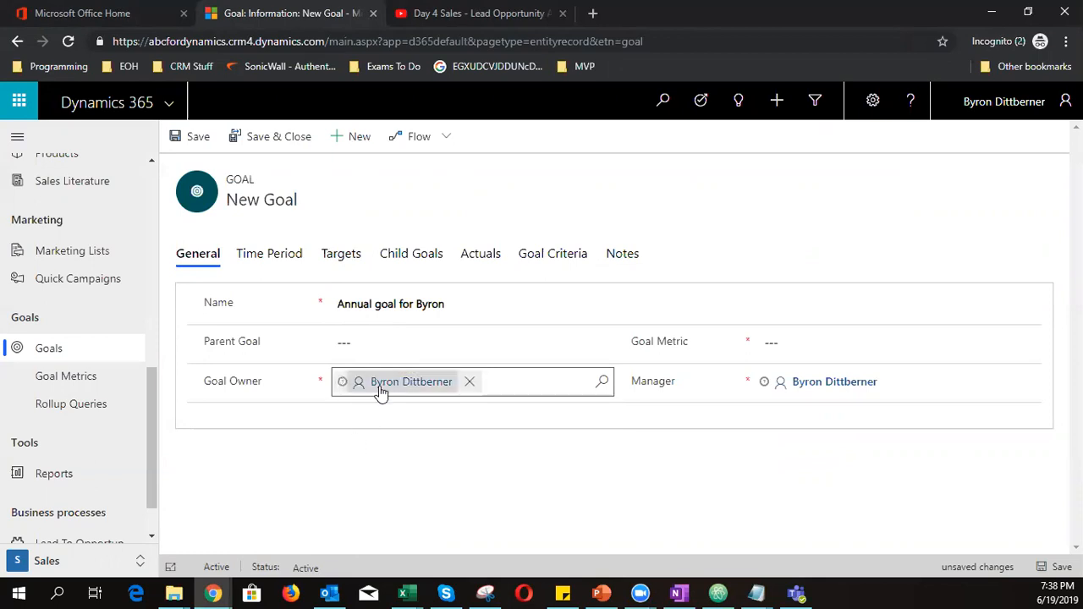
# Leave the parent goal empty, set the goal metric to Revenue, and save the goal
pyautogui.moveTo(388, 388)
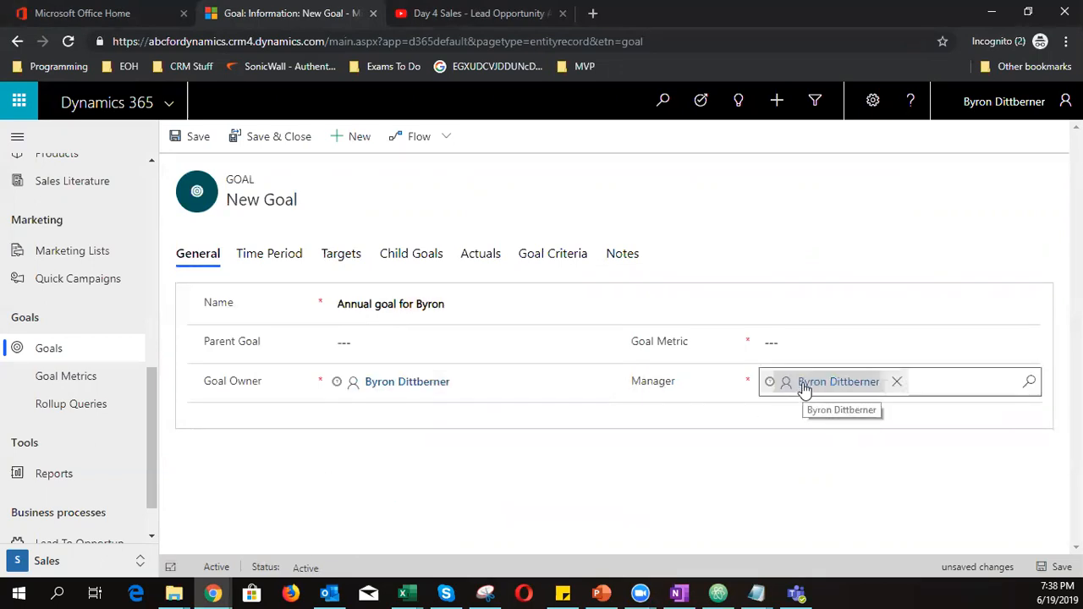
pyautogui.moveTo(803, 387)
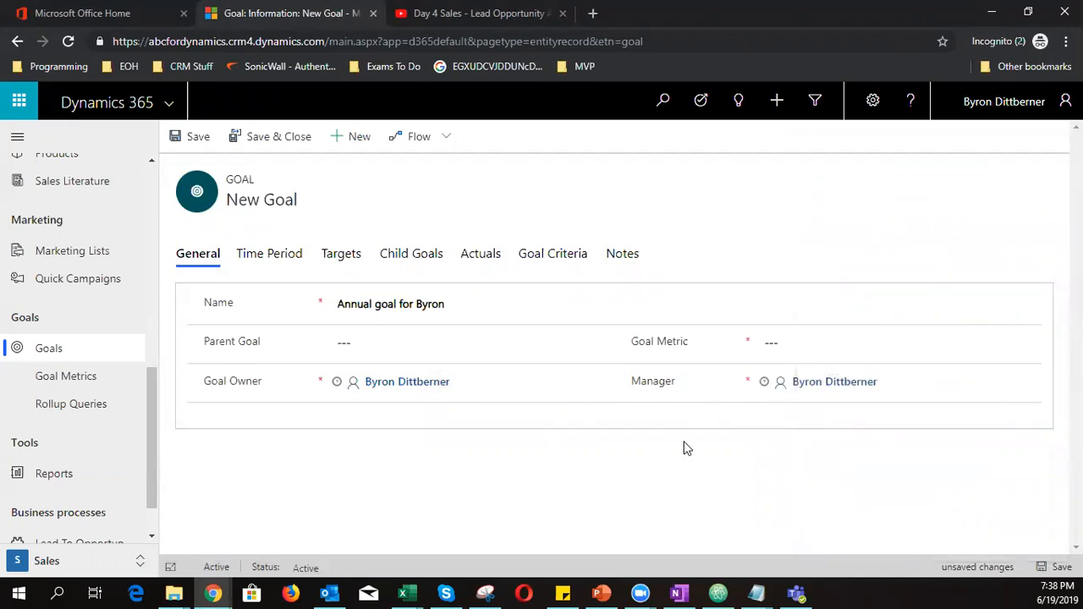
pyautogui.click(386, 335)
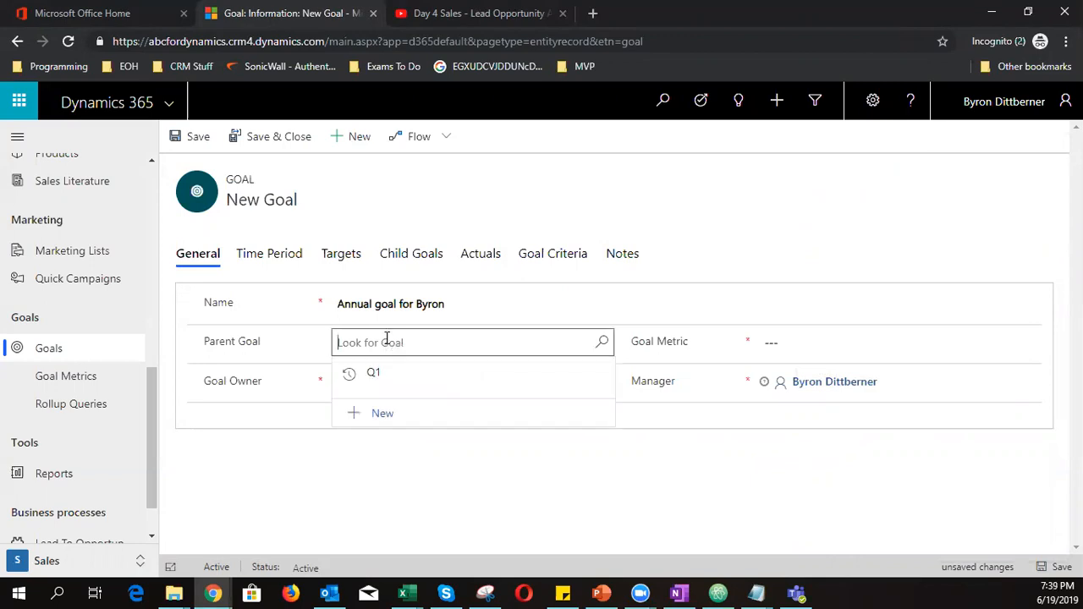
pyautogui.click(606, 470)
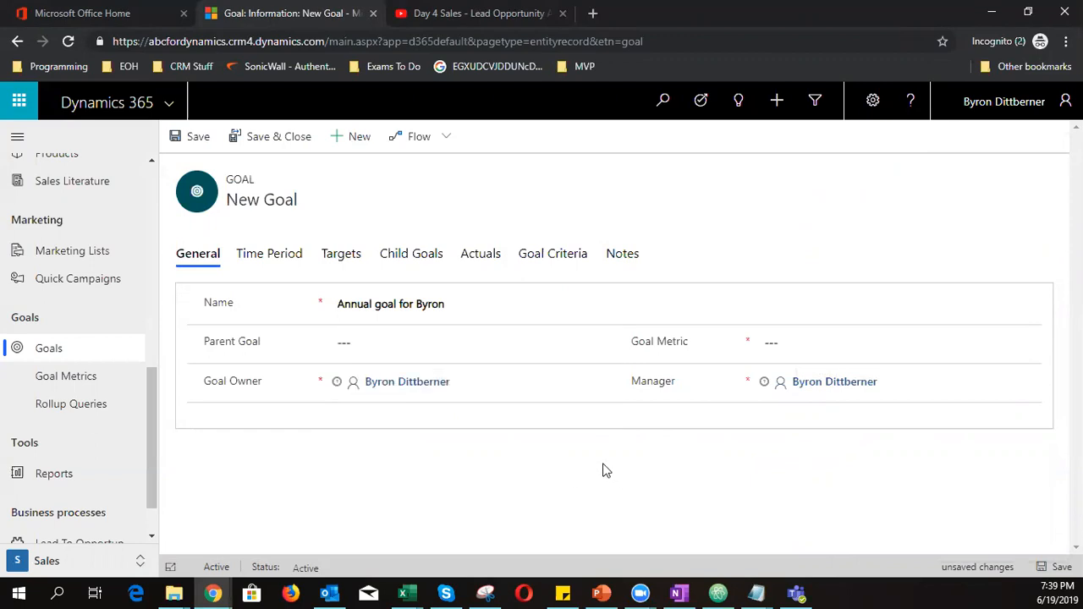
pyautogui.click(770, 342)
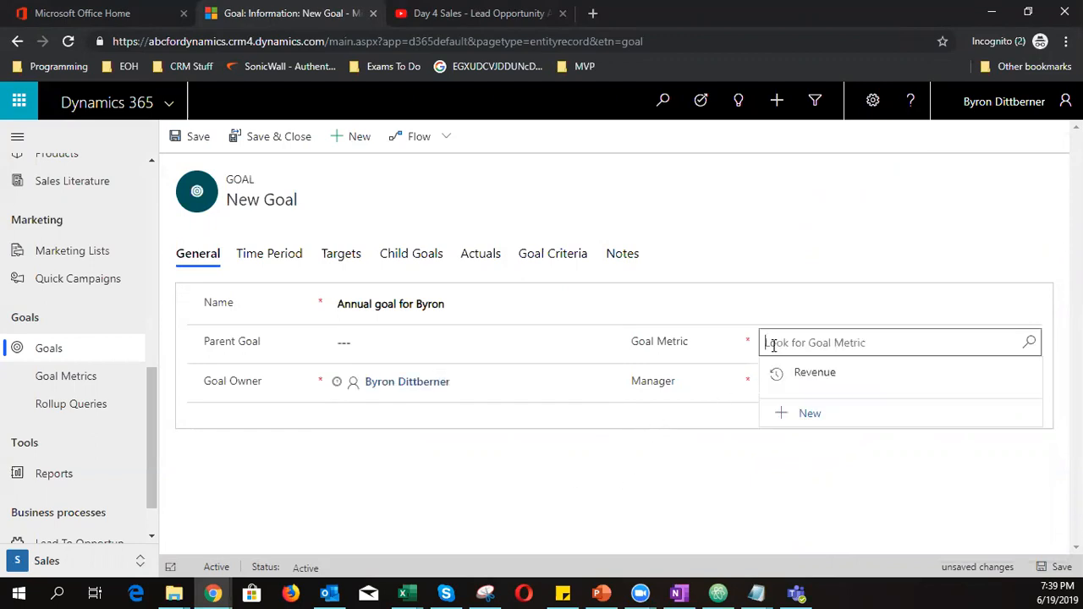
pyautogui.click(1029, 343)
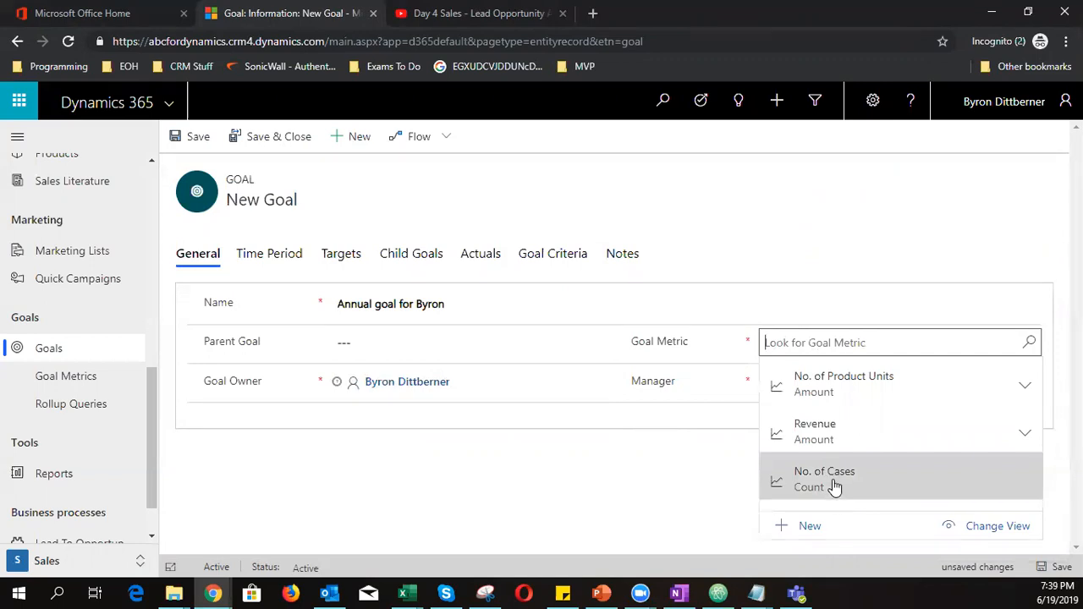
pyautogui.click(834, 437)
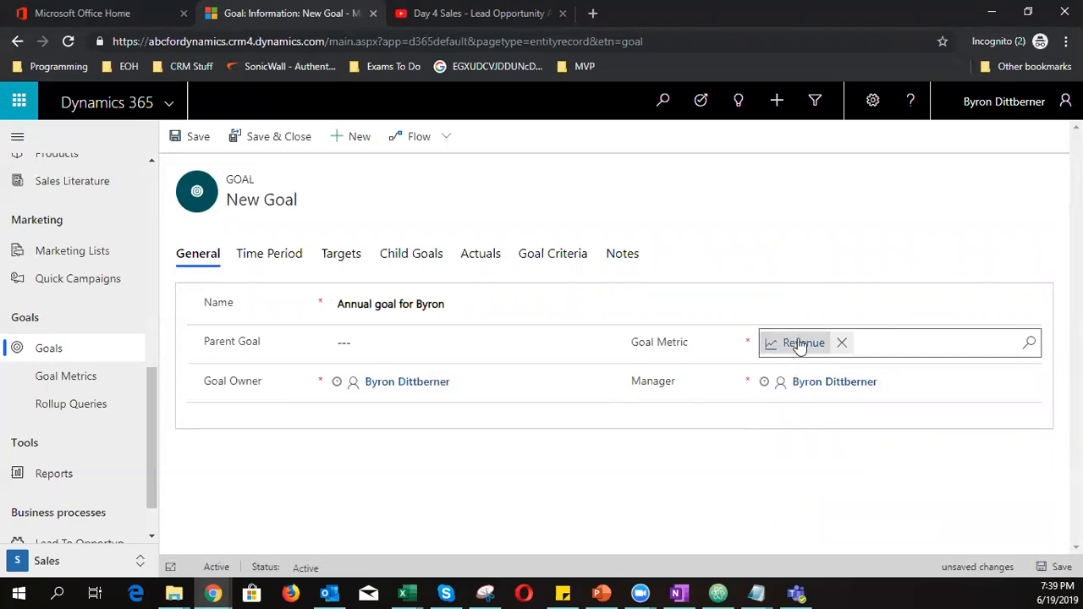
pyautogui.click(1059, 567)
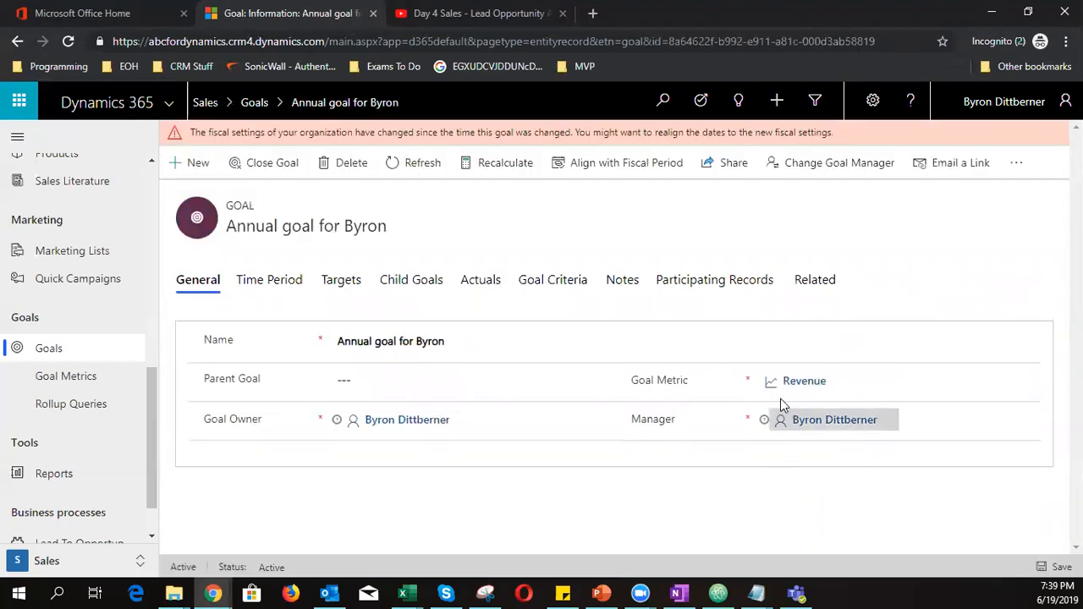
# Open the Revenue goal metric record and view its Rollup Fields
pyautogui.click(799, 383)
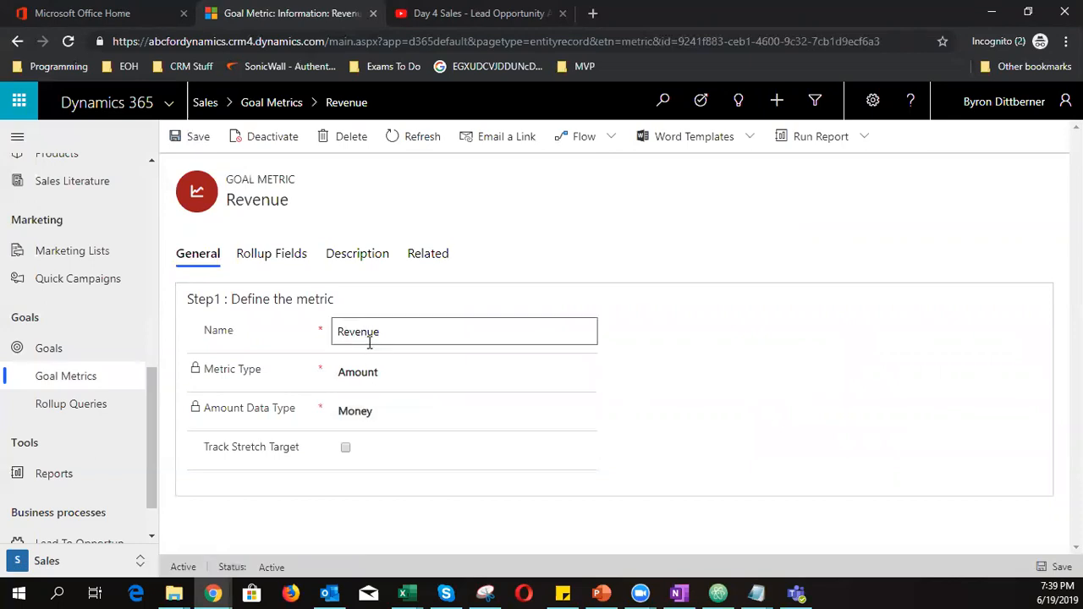
pyautogui.moveTo(385, 331); pyautogui.dragTo(285, 316)
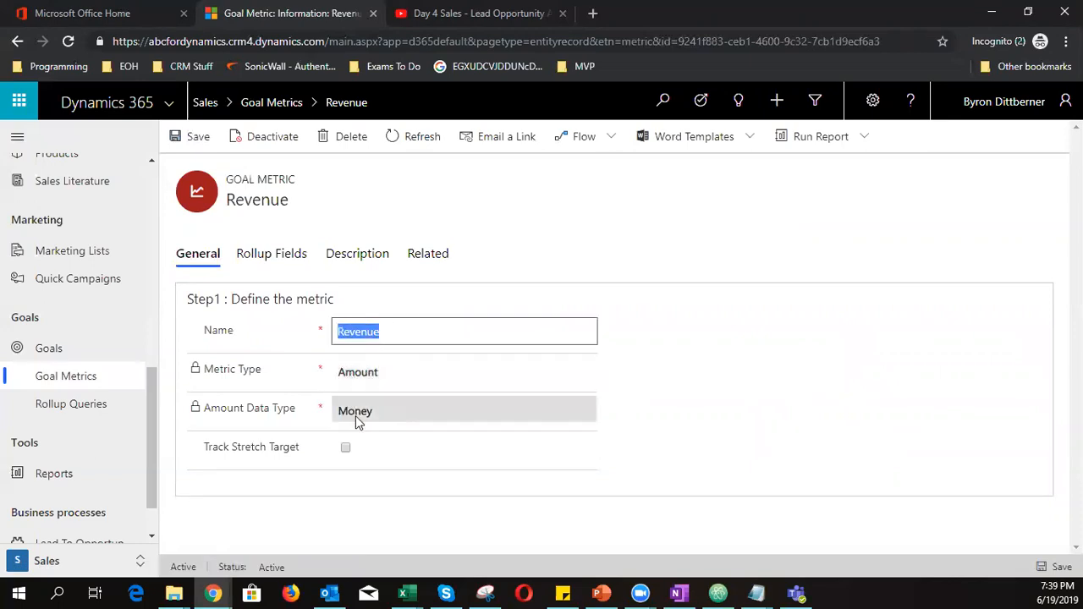
pyautogui.click(273, 255)
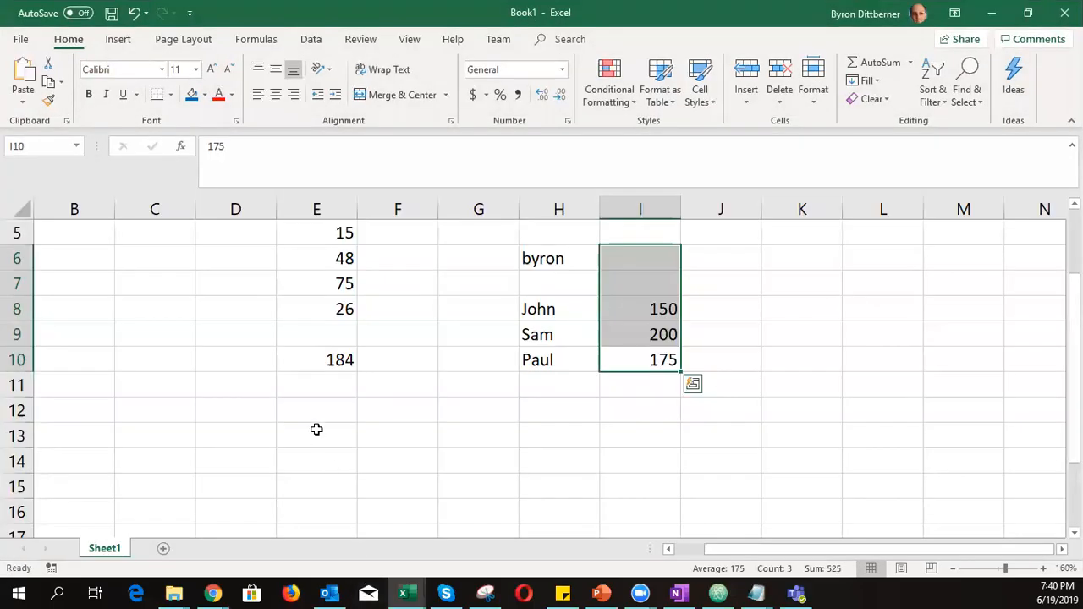
# In Excel, clear E5:J11 and enter two salesperson names, each with an amount of 1000
pyautogui.click(407, 436)
pyautogui.moveTo(303, 232); pyautogui.dragTo(723, 397)
pyautogui.press('Delete')
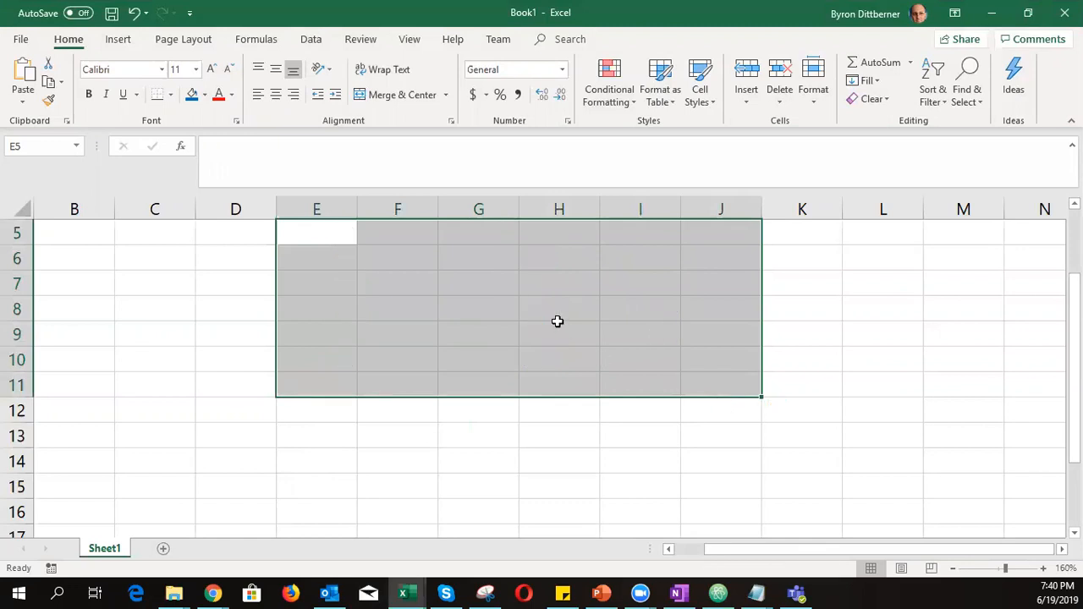
pyautogui.click(469, 279)
pyautogui.click(389, 271)
pyautogui.write('Nandis')
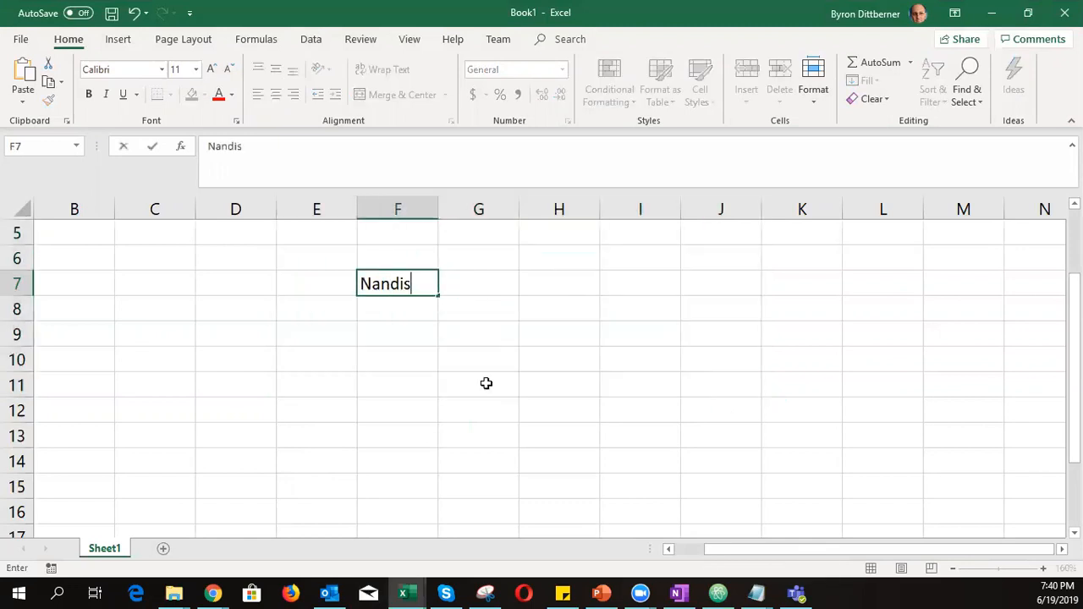
pyautogui.press('Tab')
pyautogui.write('1000')
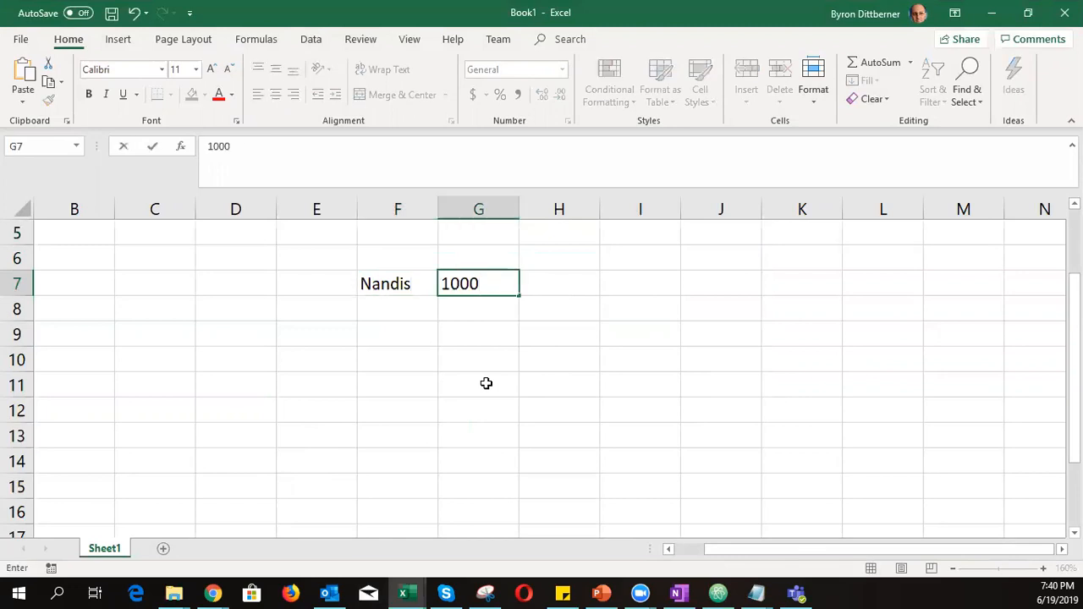
pyautogui.press('Return')
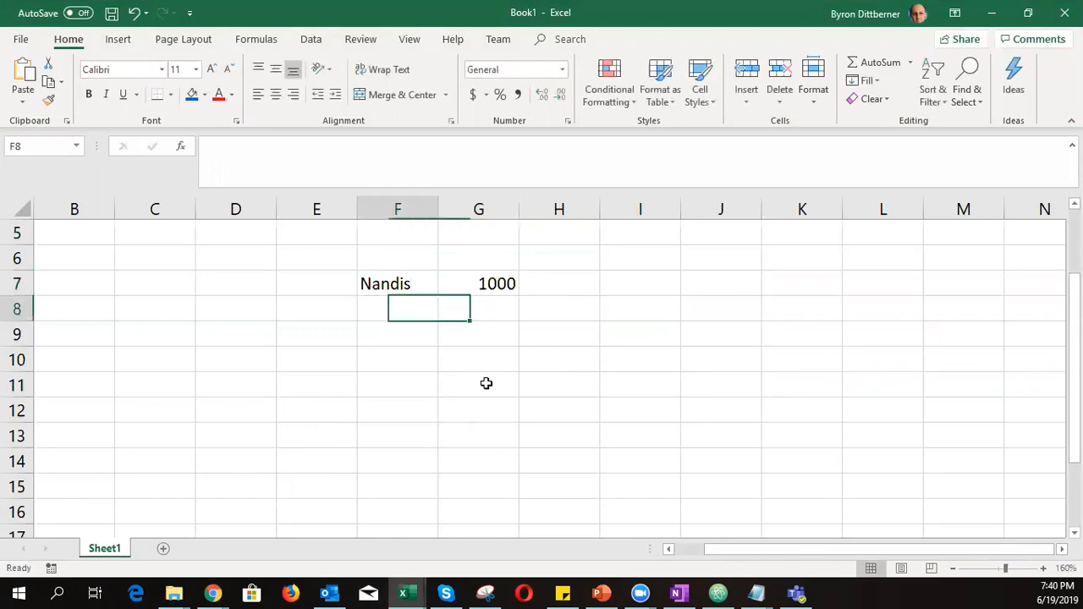
pyautogui.write('on')
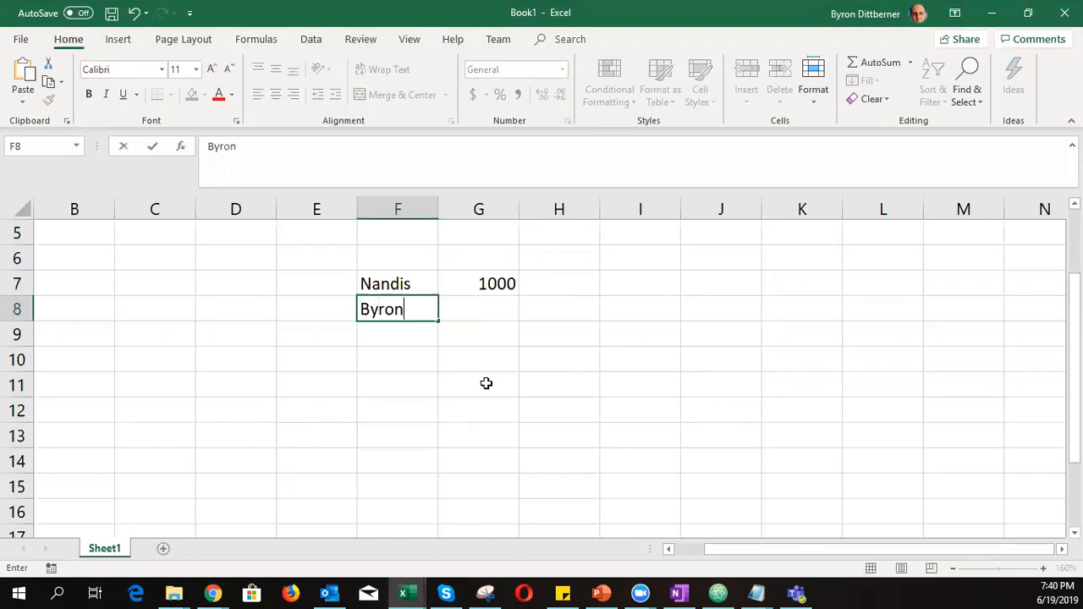
pyautogui.press('Tab')
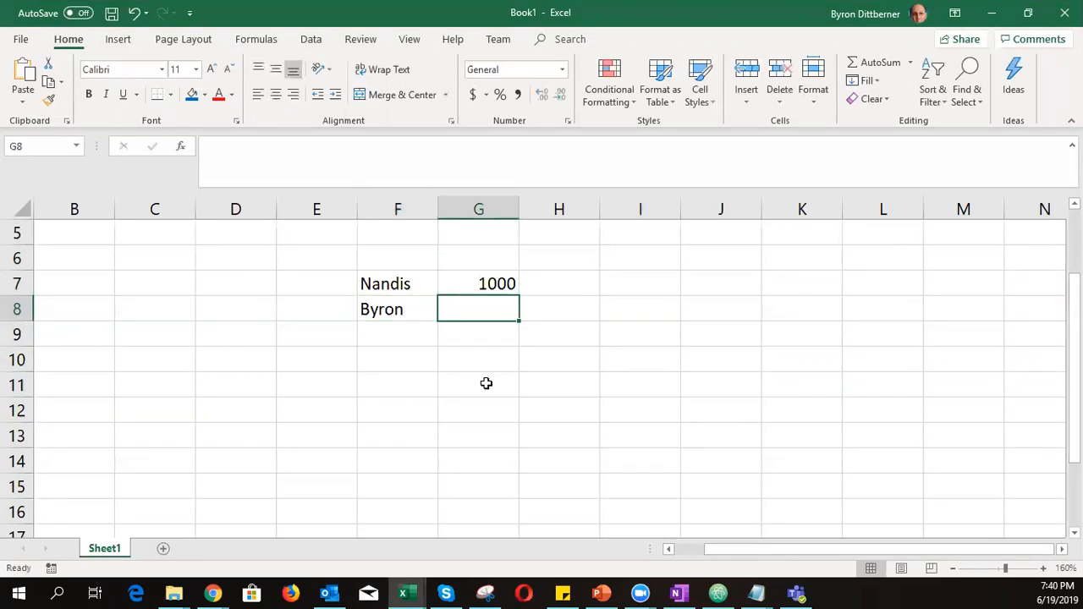
pyautogui.write('1000')
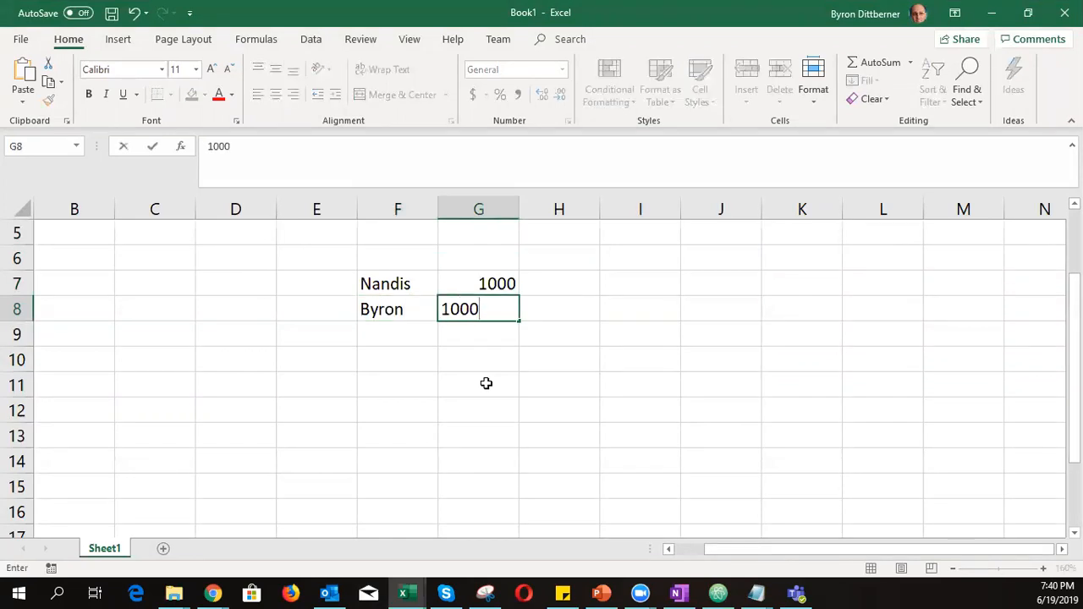
pyautogui.click(474, 376)
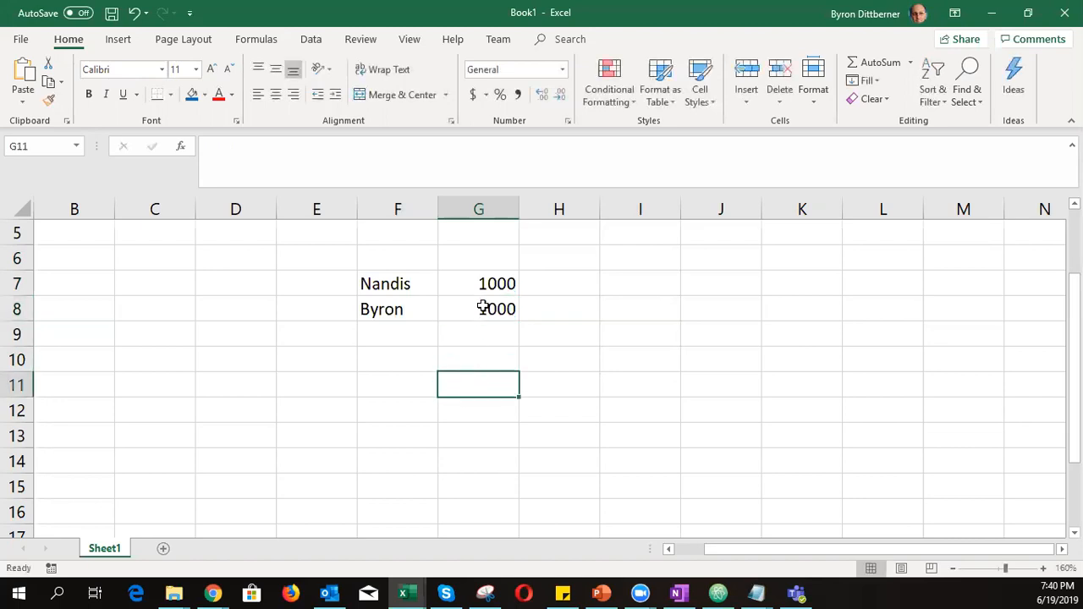
# AutoSum the two 1000 amounts to 2000, check the SUM formula, then clear the table
pyautogui.moveTo(496, 277); pyautogui.dragTo(493, 360)
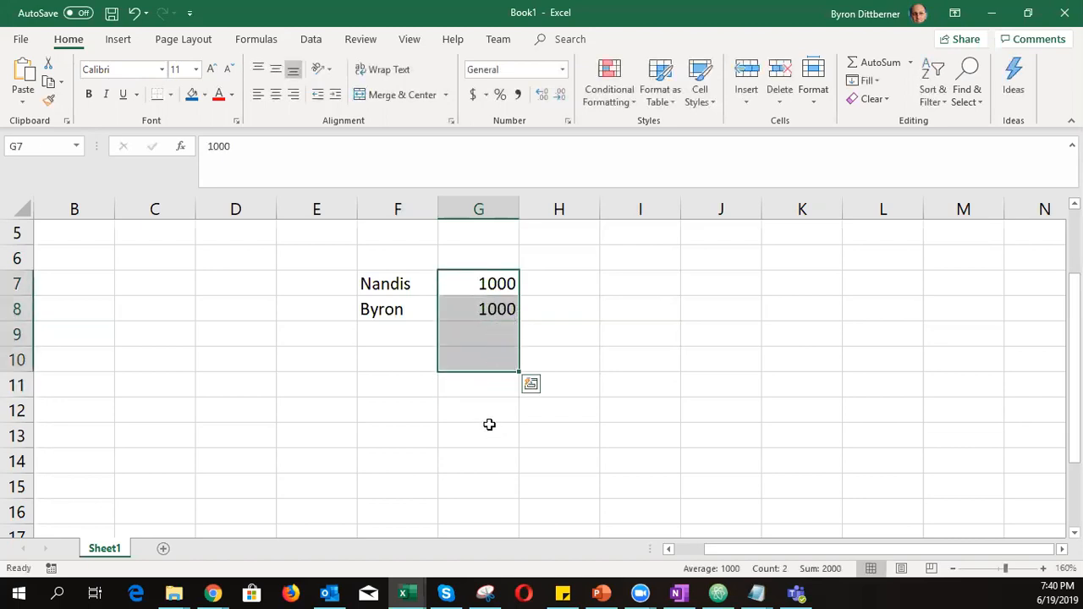
pyautogui.click(868, 63)
pyautogui.click(612, 337)
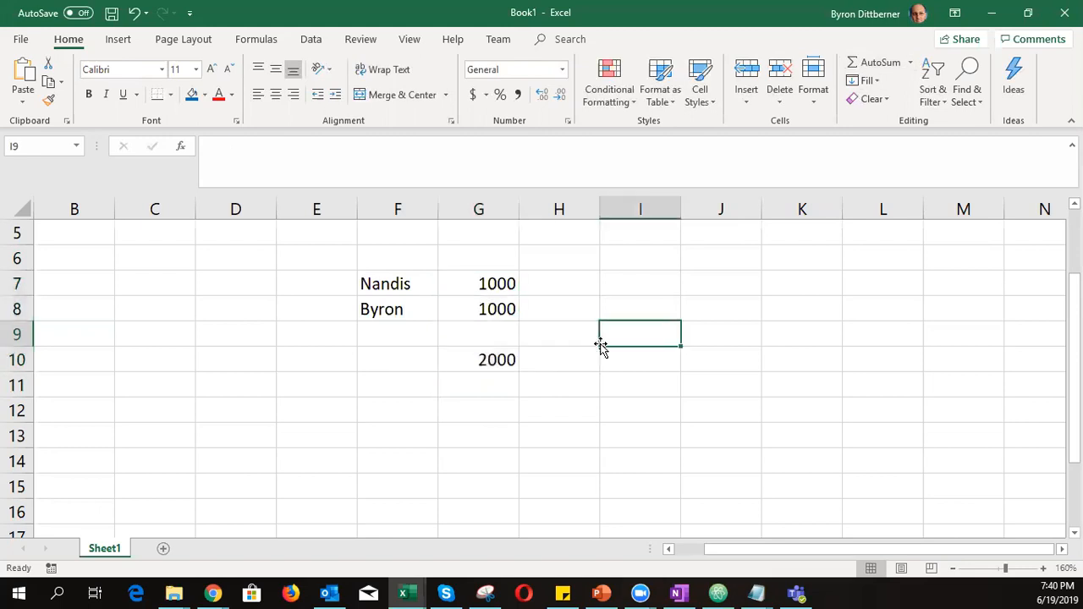
pyautogui.click(481, 362)
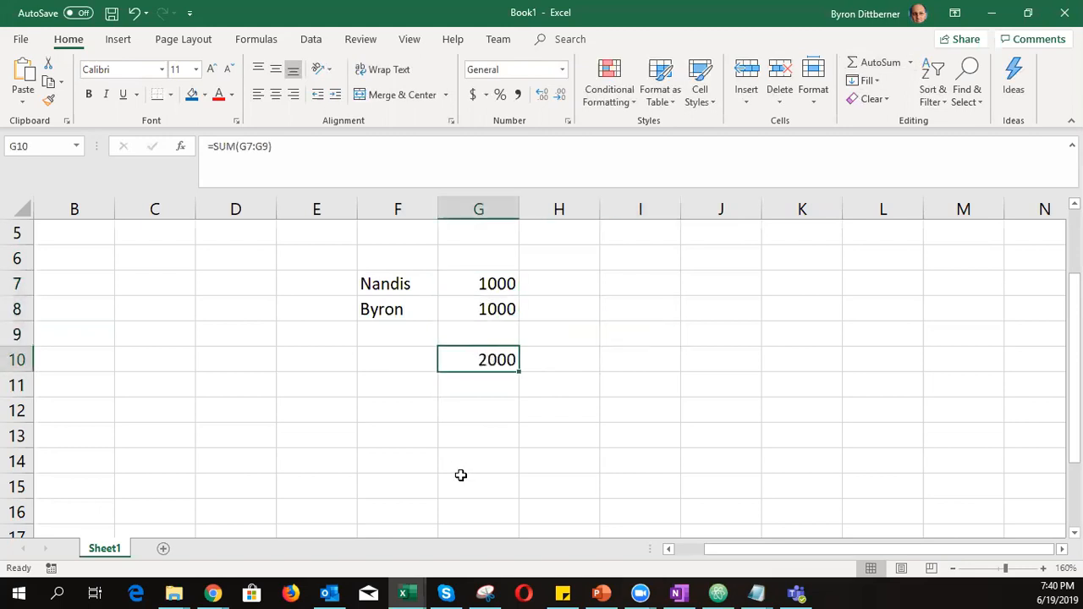
pyautogui.click(453, 429)
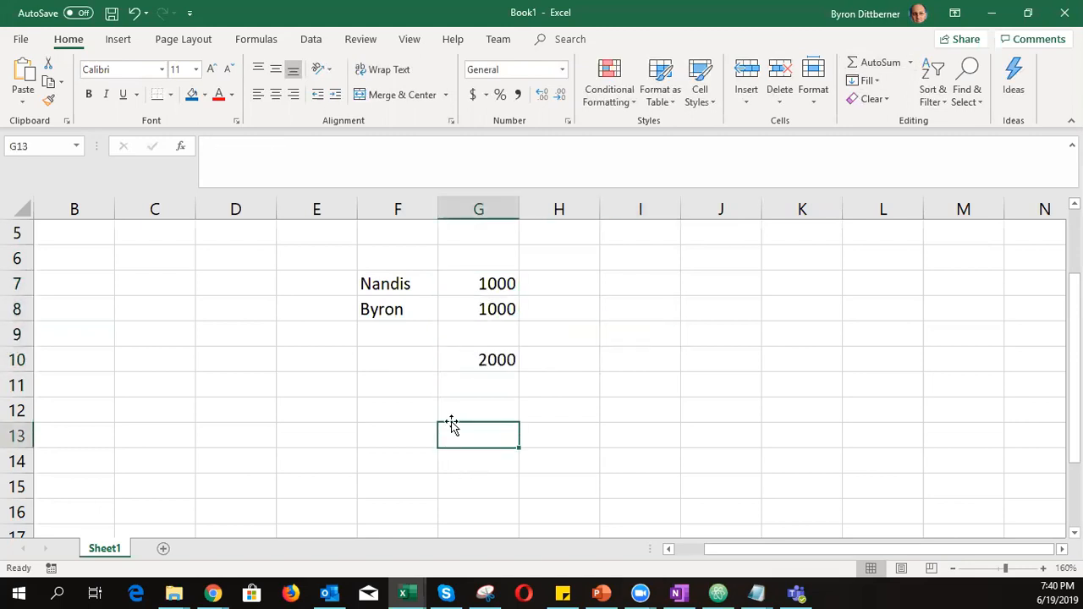
pyautogui.moveTo(334, 259); pyautogui.dragTo(516, 396)
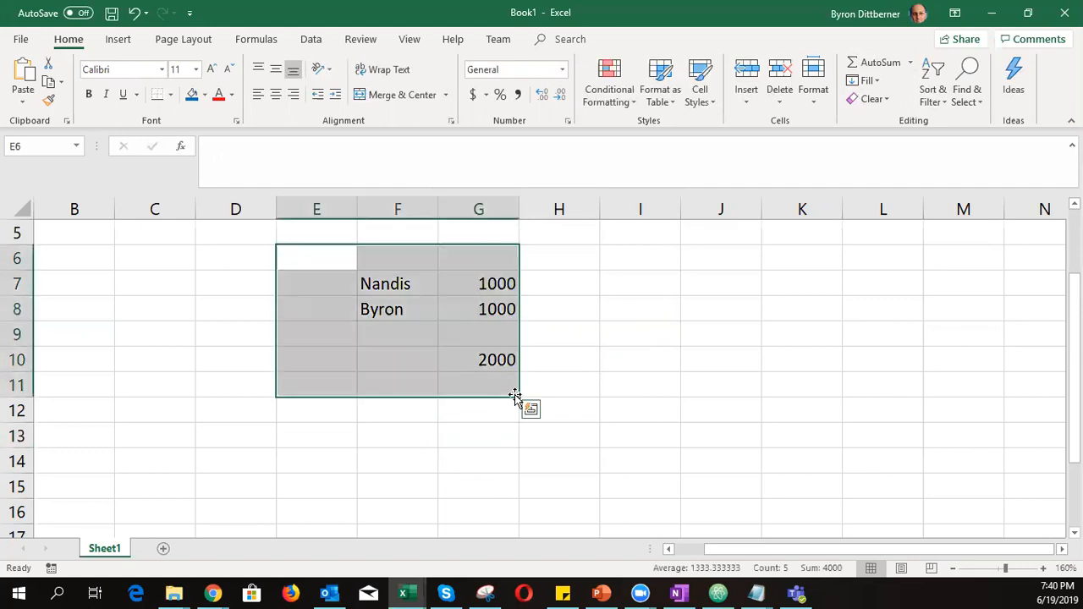
pyautogui.press('Delete')
pyautogui.click(568, 362)
# Enter the salesperson's name in G8, with Opp1 at 5000 and Opp2 at 3000 below
pyautogui.click(457, 322)
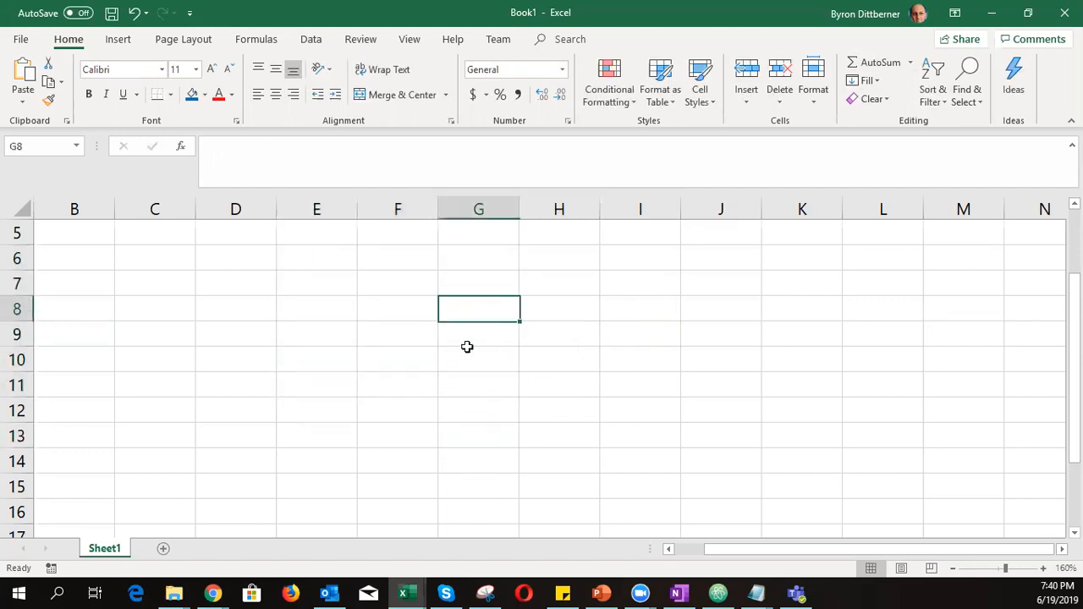
pyautogui.write('Nandis')
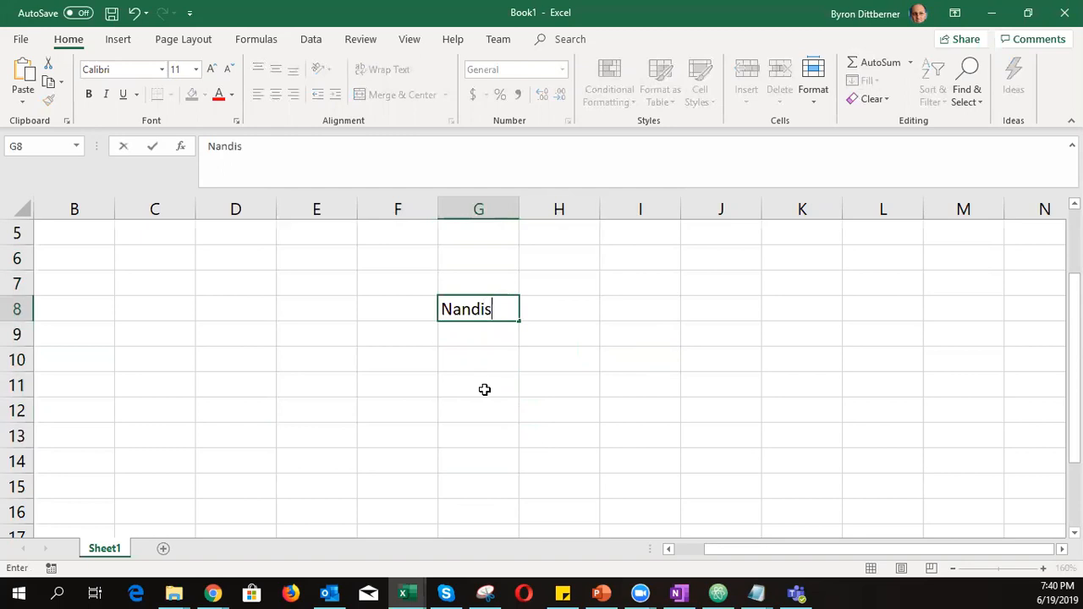
pyautogui.click(484, 389)
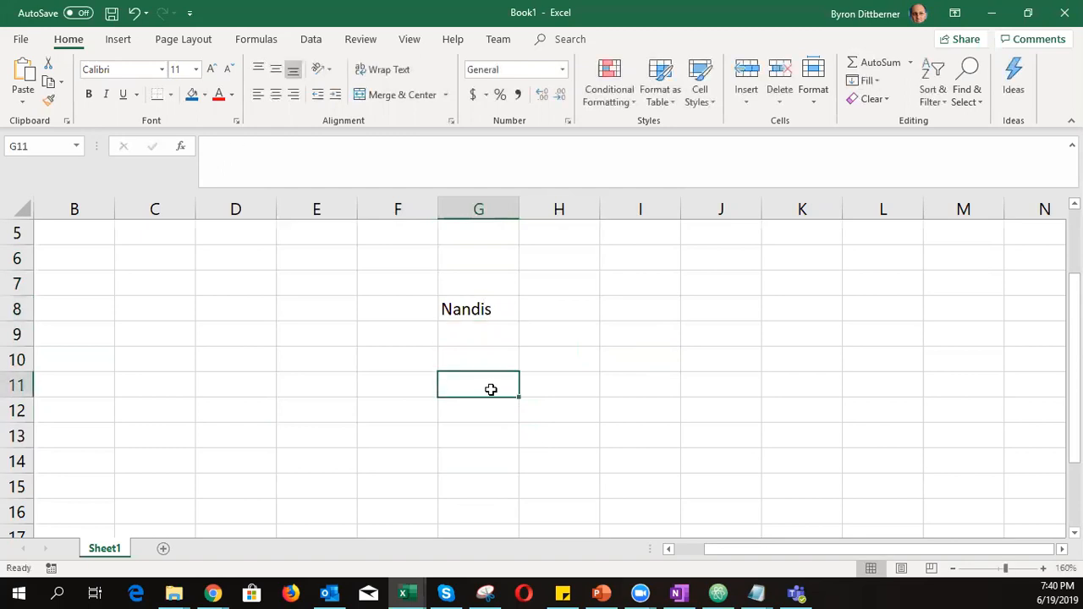
pyautogui.click(499, 343)
pyautogui.write('Opp1')
pyautogui.click(548, 341)
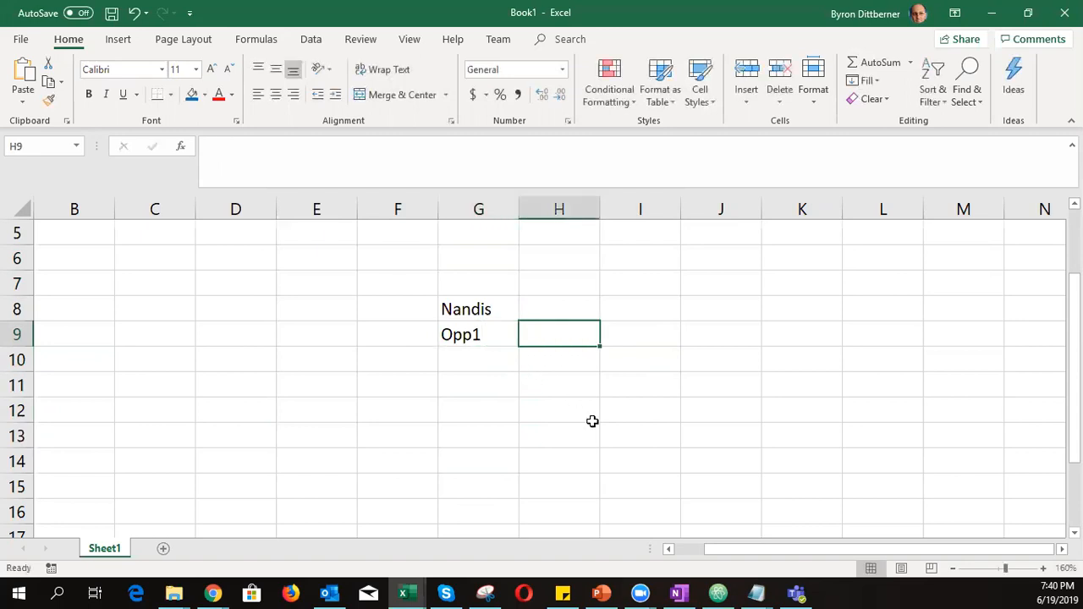
pyautogui.write('5000')
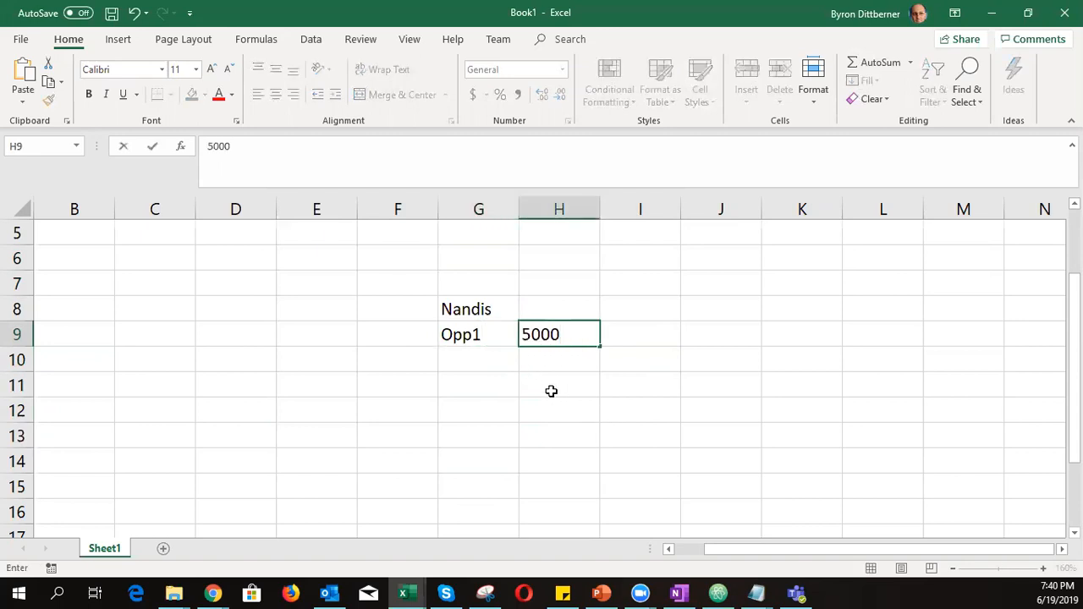
pyautogui.click(496, 367)
pyautogui.write('Opp')
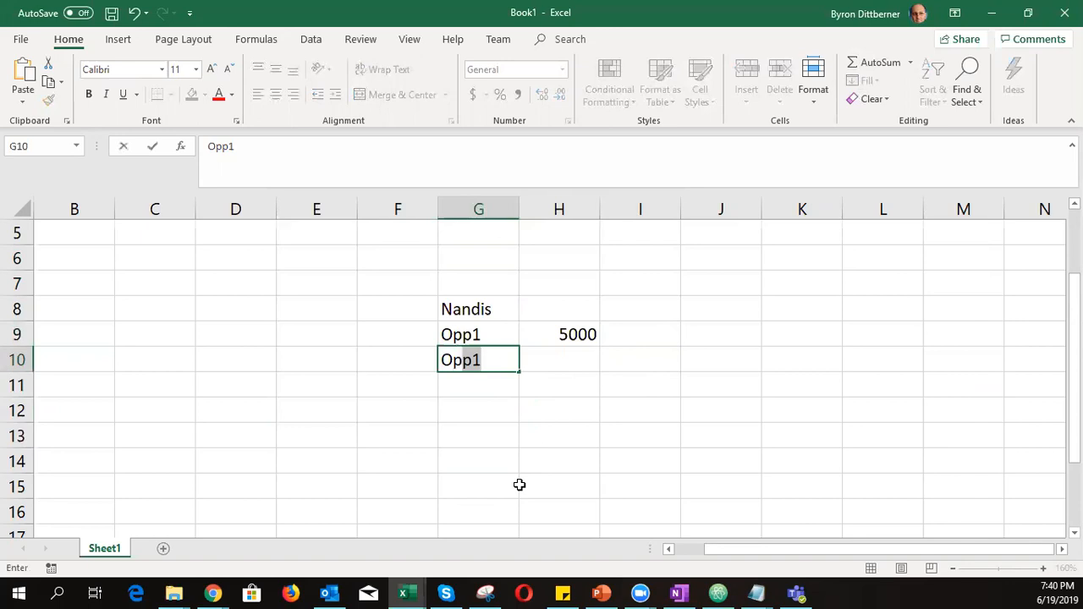
pyautogui.write('2 ')
pyautogui.write('3')
pyautogui.press('BackSpace')
pyautogui.press('BackSpace')
pyautogui.press('Tab')
pyautogui.write('3000')
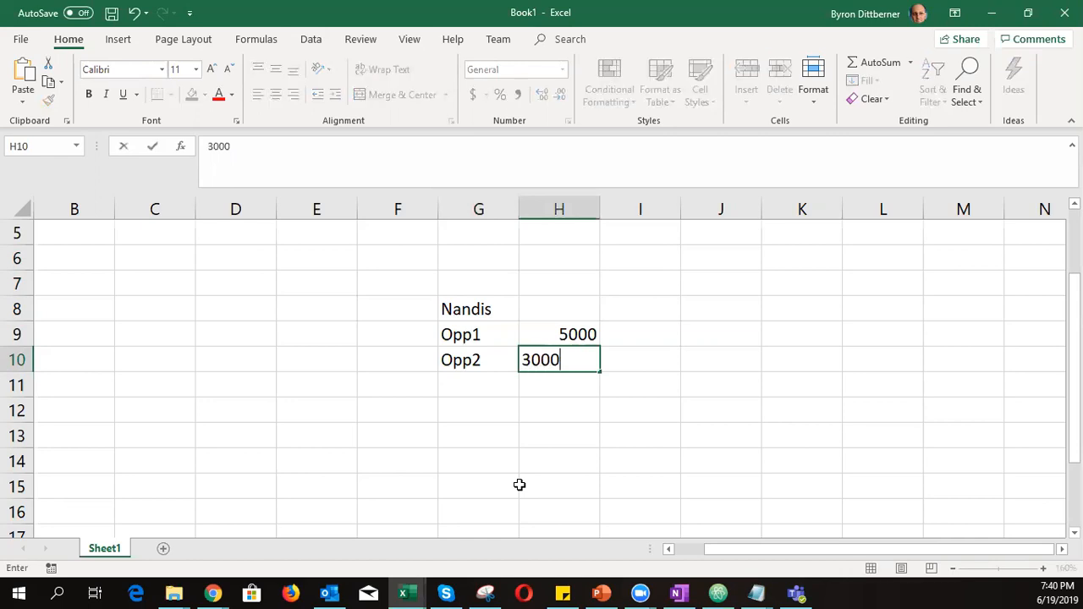
pyautogui.press('Return')
# Mark both opportunities' status as In Progress in I9:I10
pyautogui.click(520, 485)
pyautogui.click(620, 338)
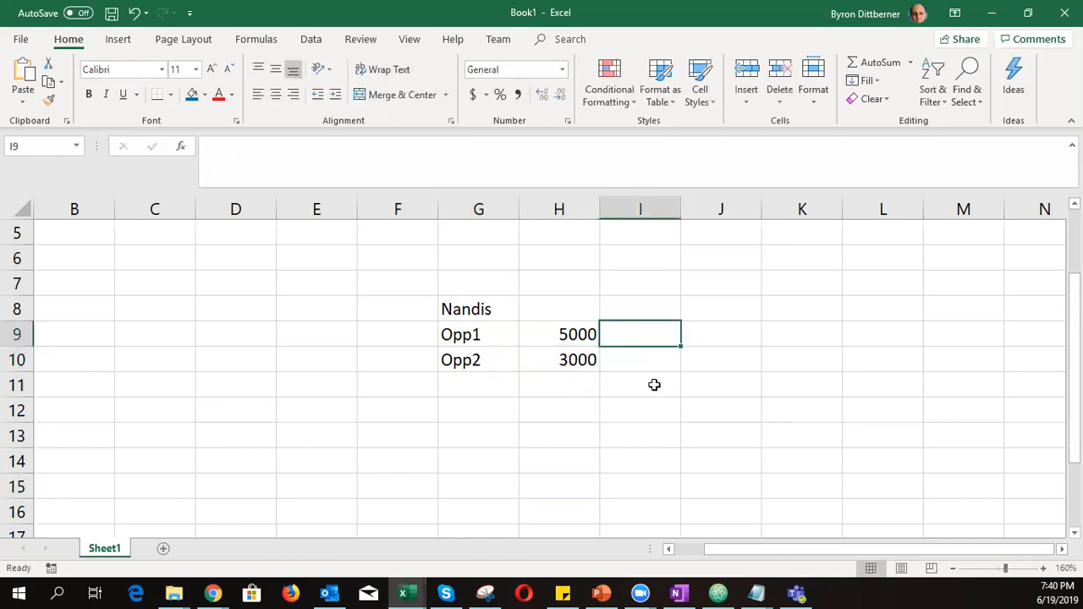
pyautogui.write('In Progress')
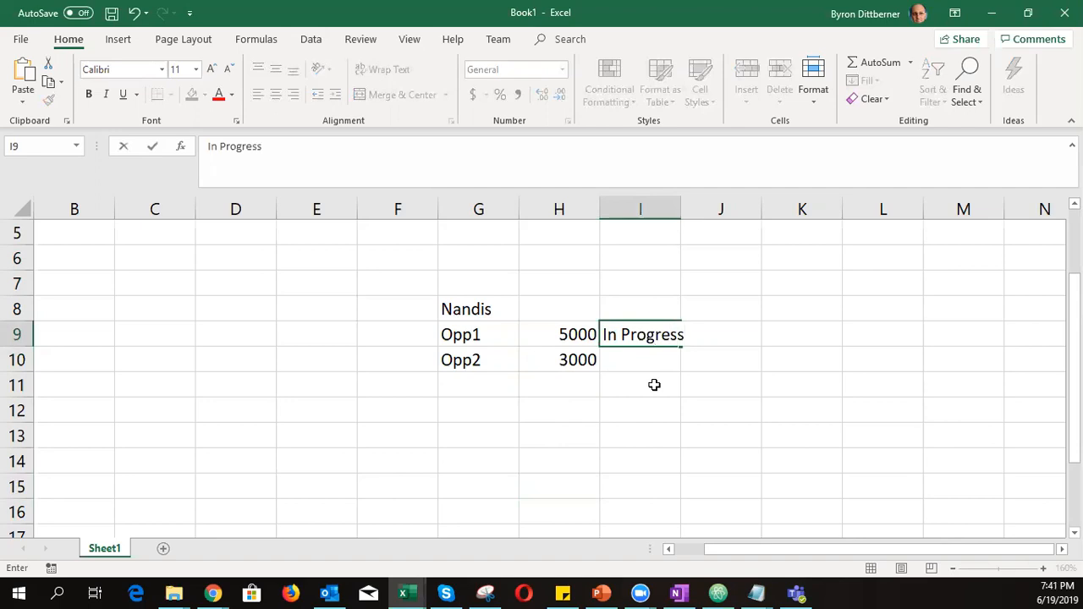
pyautogui.press('Return')
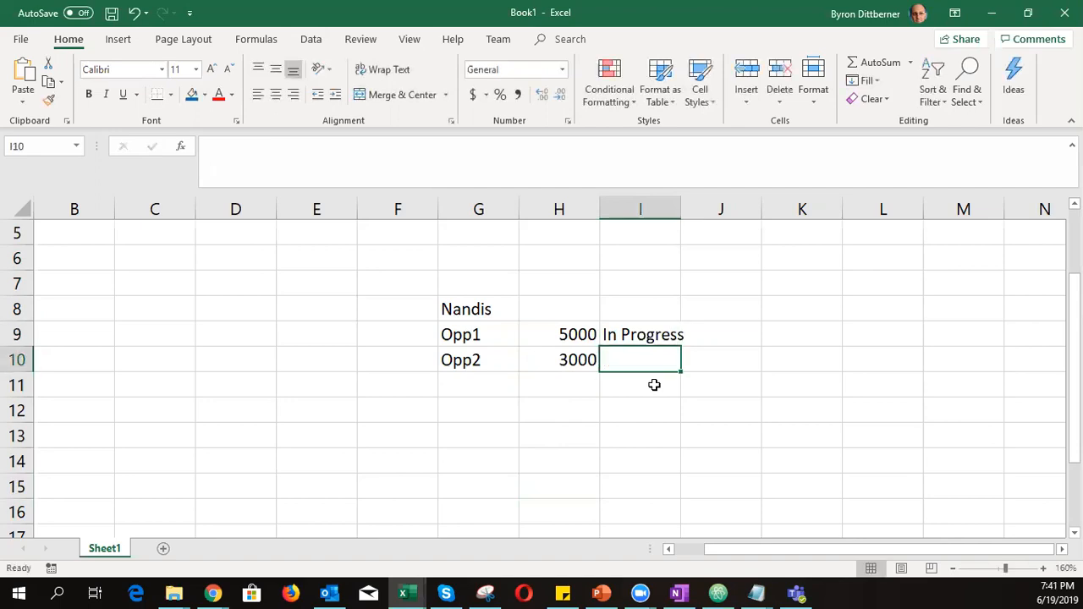
pyautogui.write('In Progress')
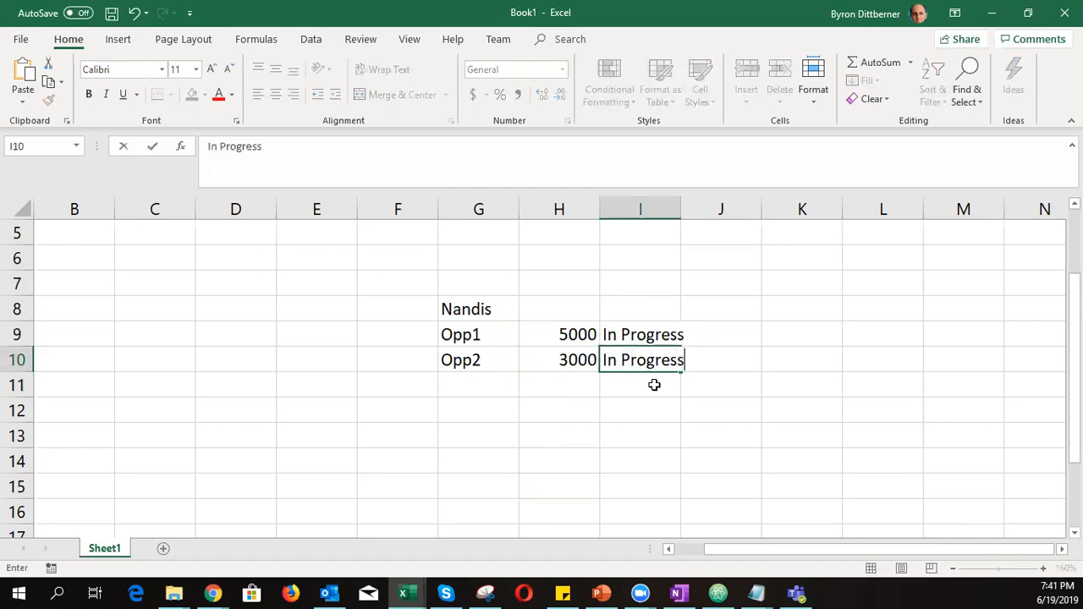
pyautogui.click(543, 305)
pyautogui.moveTo(546, 353); pyautogui.dragTo(542, 317)
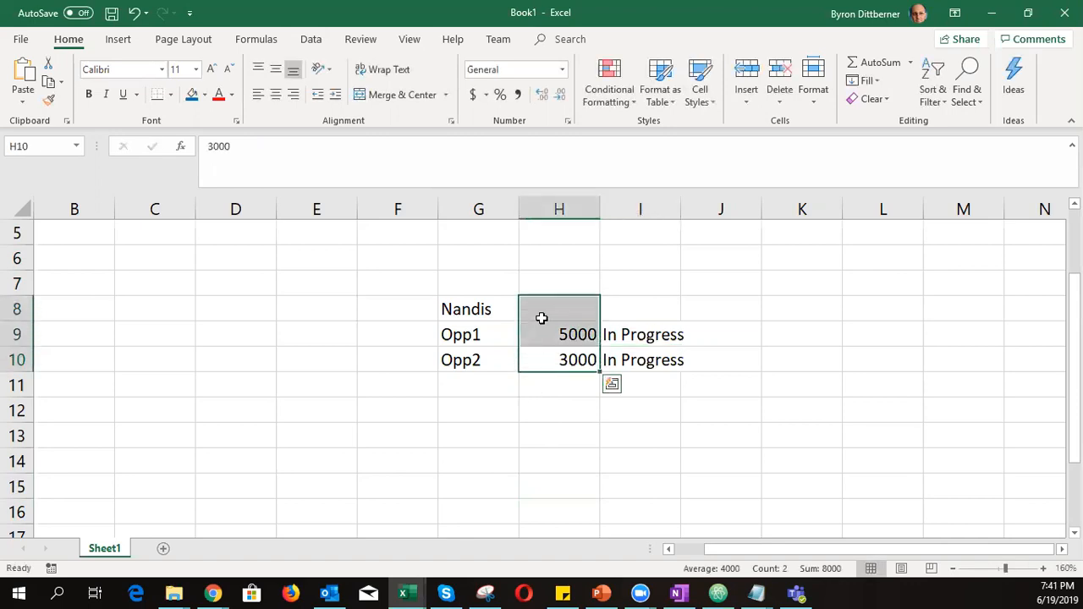
# AutoSum the amounts to 8000, move the total into H8 past the circular-reference warning, then minimise Excel
pyautogui.click(871, 63)
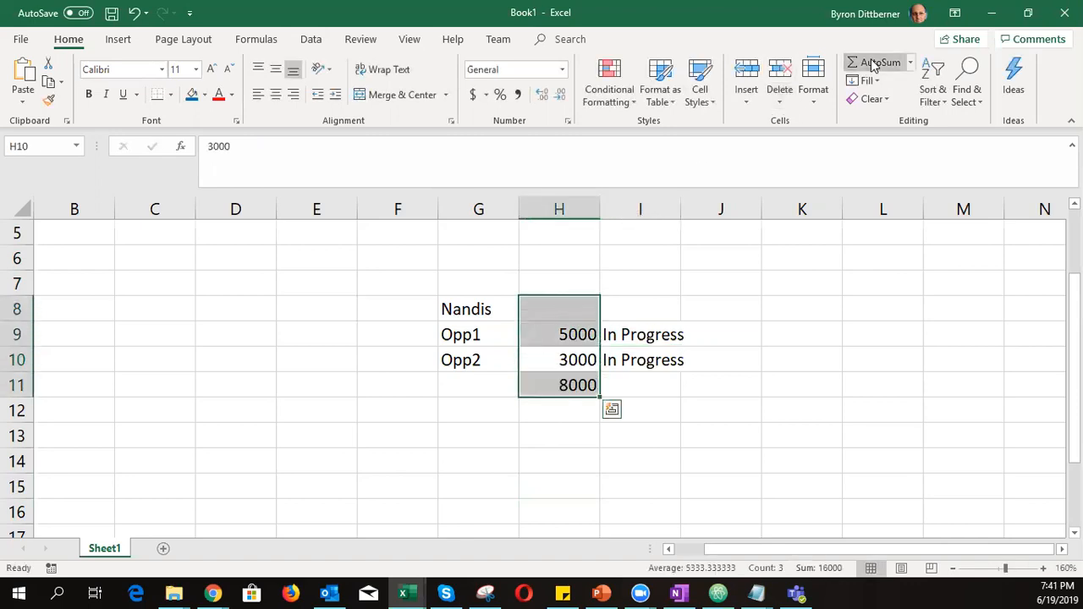
pyautogui.click(686, 483)
pyautogui.click(563, 386)
pyautogui.moveTo(563, 397); pyautogui.dragTo(566, 309)
pyautogui.click(514, 350)
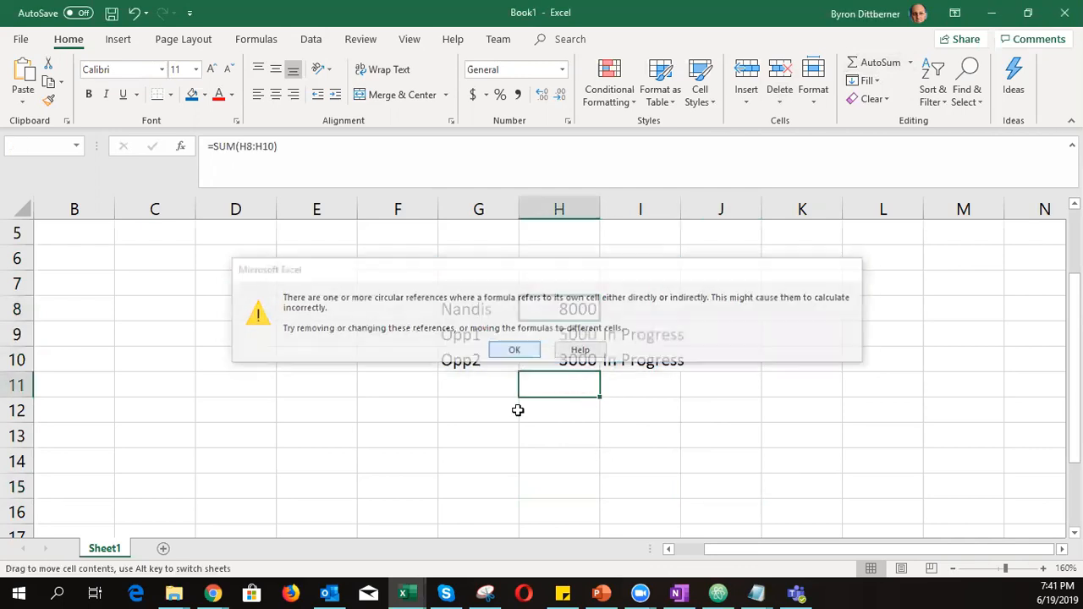
pyautogui.click(515, 432)
pyautogui.click(548, 307)
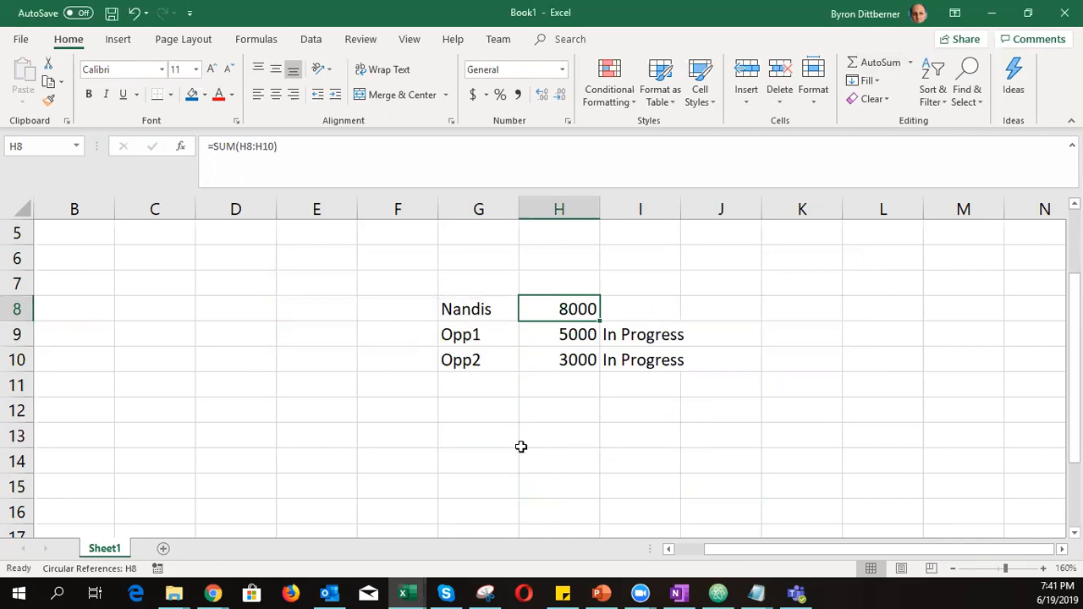
pyautogui.click(992, 13)
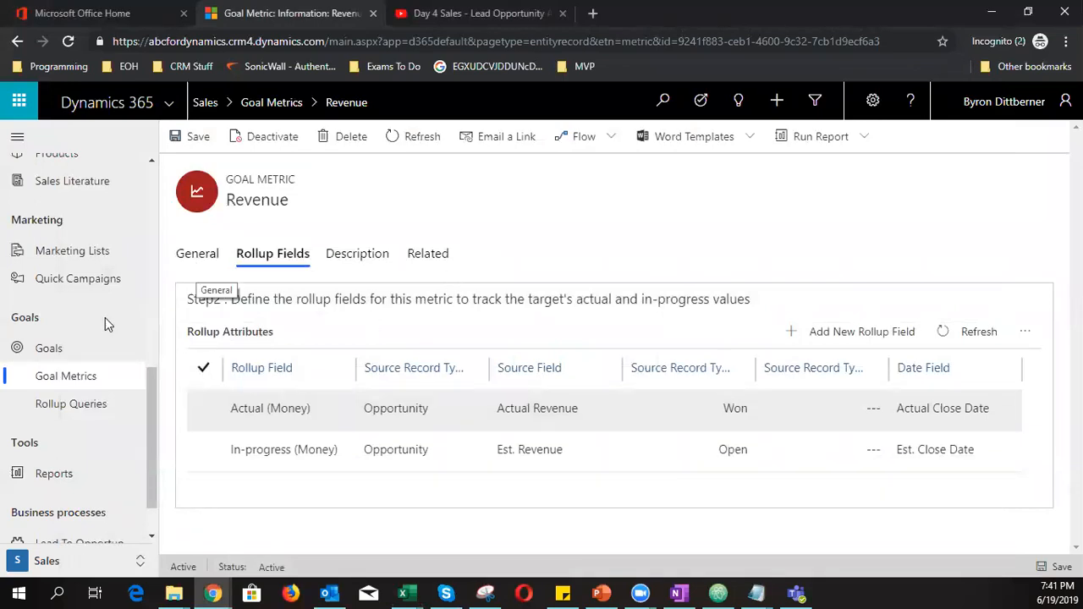
# Open the annual goal's Time Period settings and switch it to a Custom Period
pyautogui.click(59, 348)
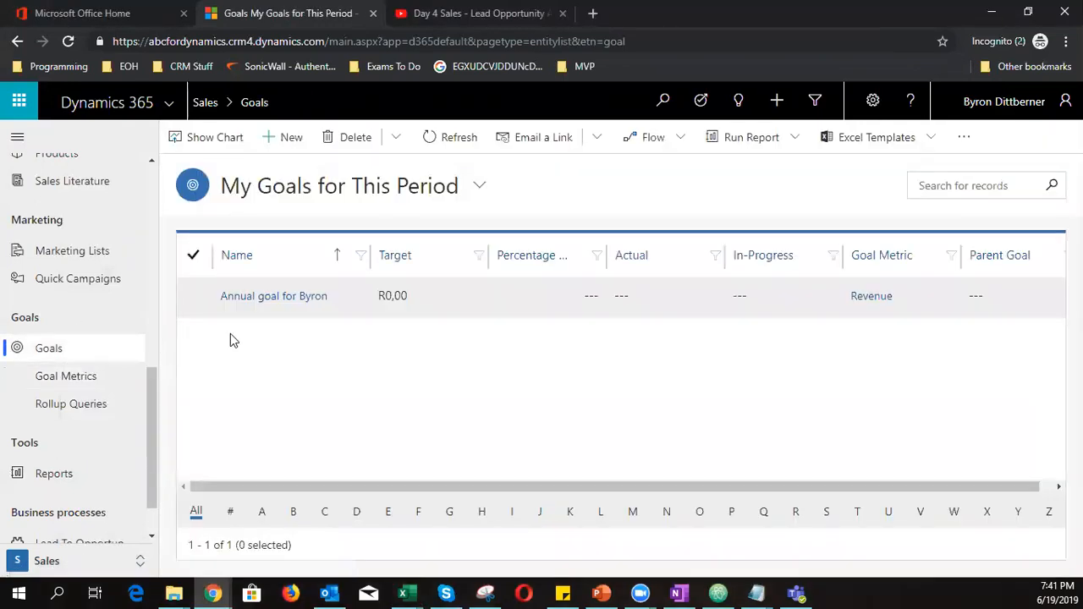
pyautogui.click(265, 298)
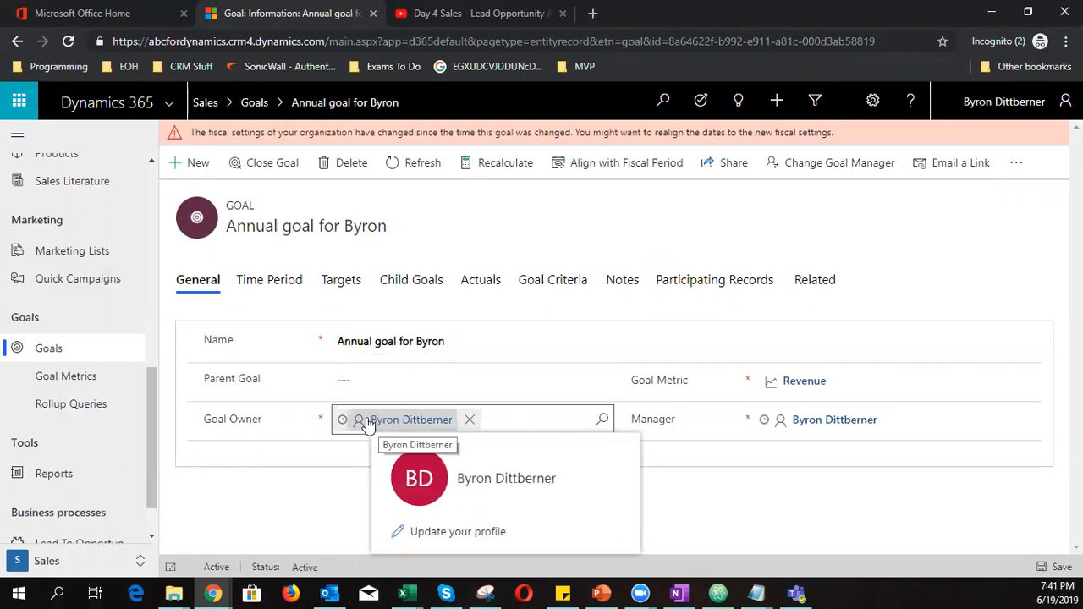
pyautogui.click(270, 288)
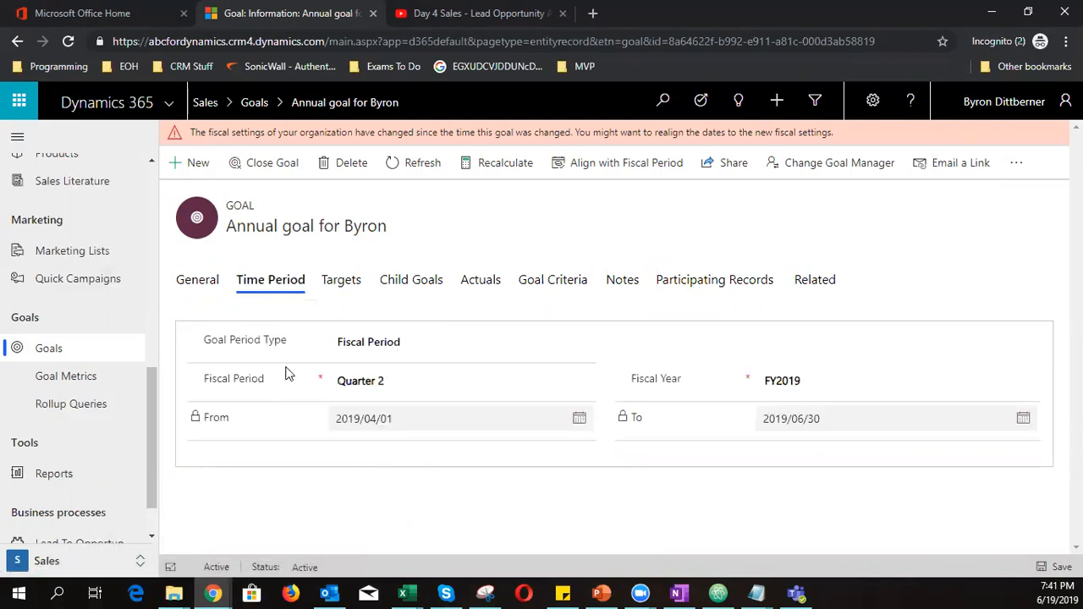
pyautogui.click(425, 343)
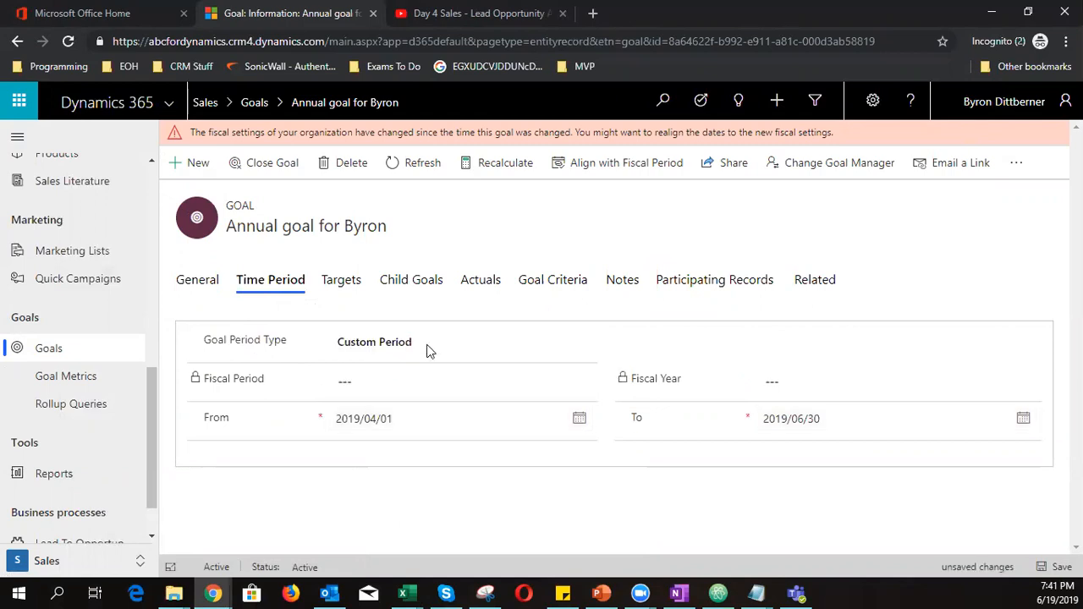
pyautogui.click(370, 345)
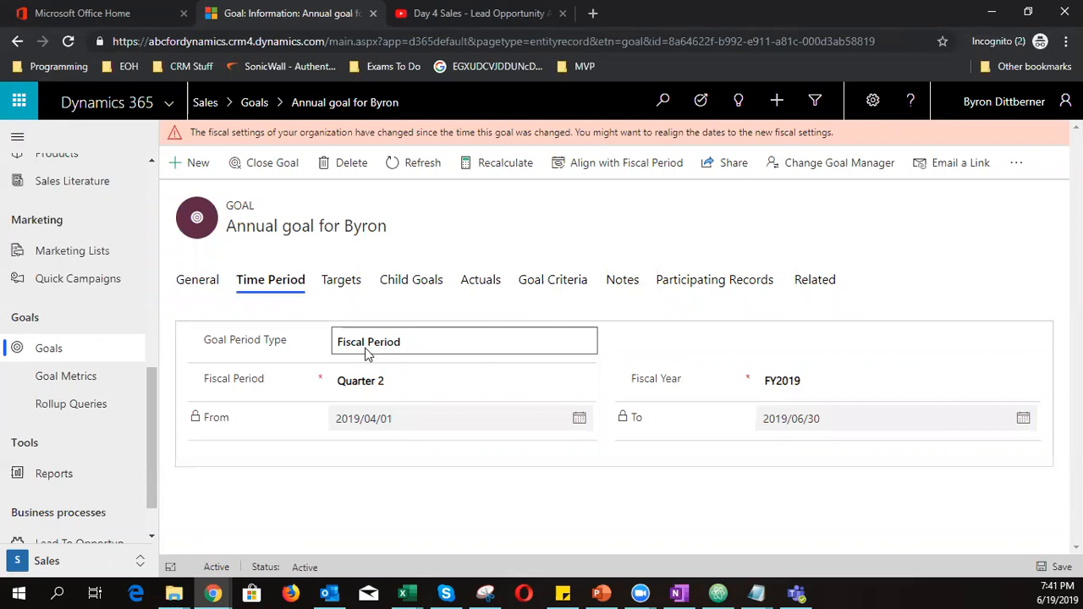
pyautogui.click(361, 383)
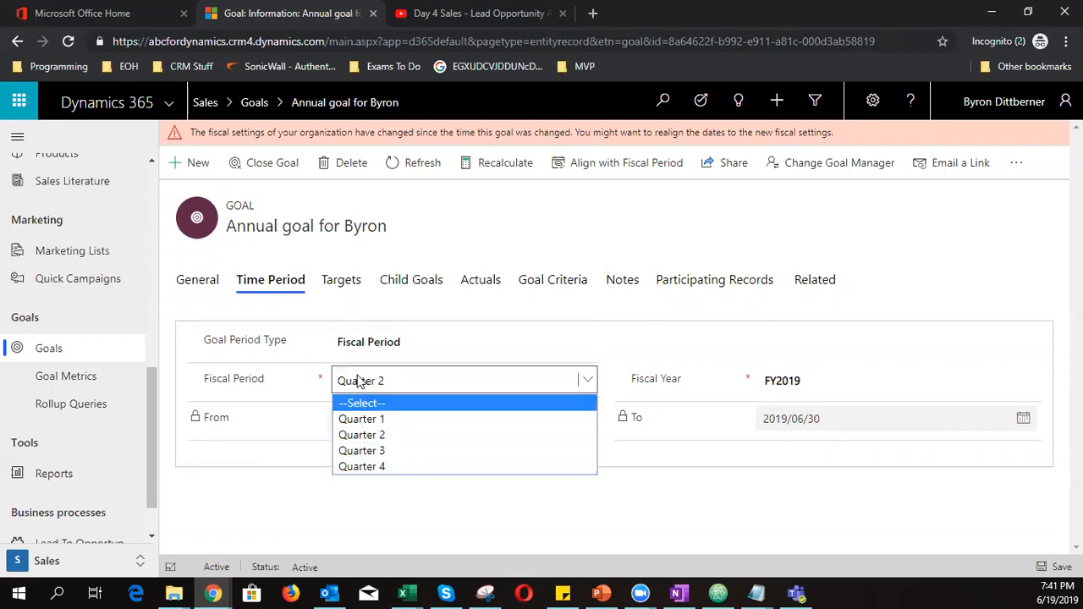
pyautogui.click(375, 343)
pyautogui.click(375, 342)
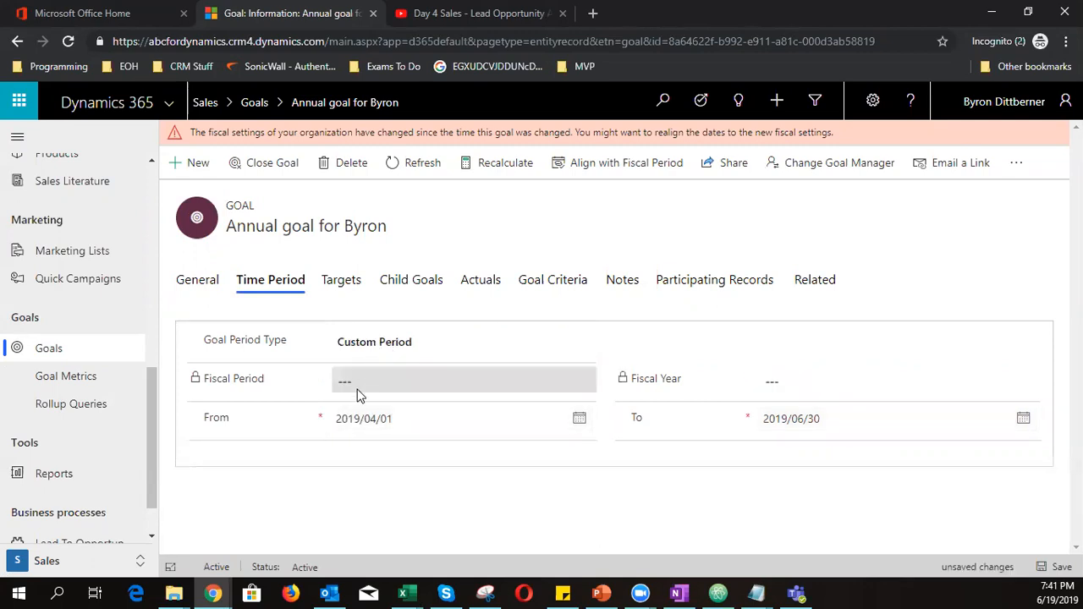
# Set the custom period from 2019/01/01 to 2019/12/31, accepting the subordinate-goal change
pyautogui.click(375, 418)
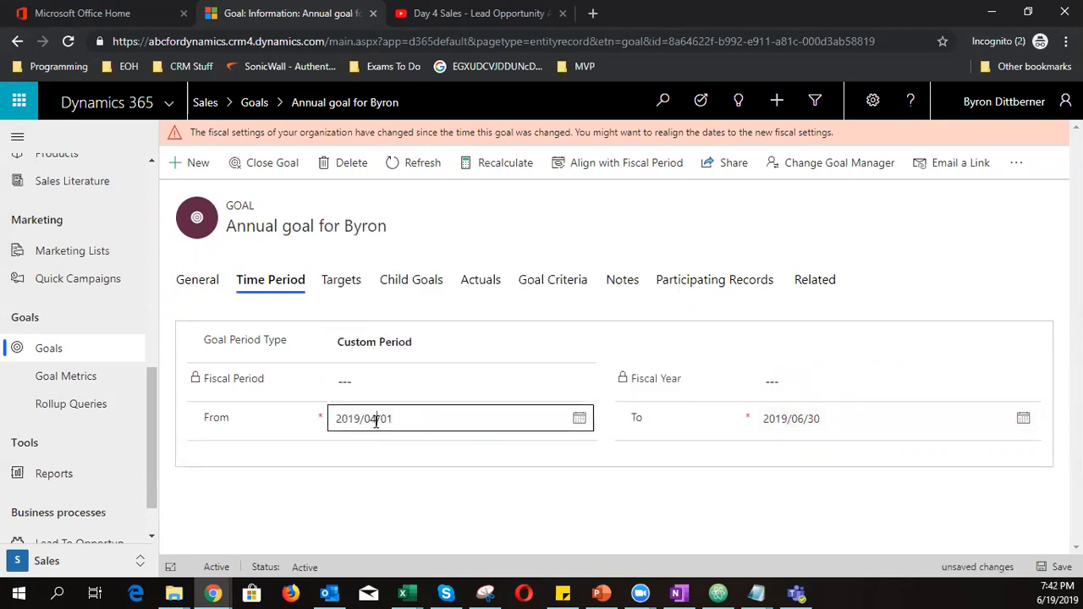
pyautogui.click(414, 422)
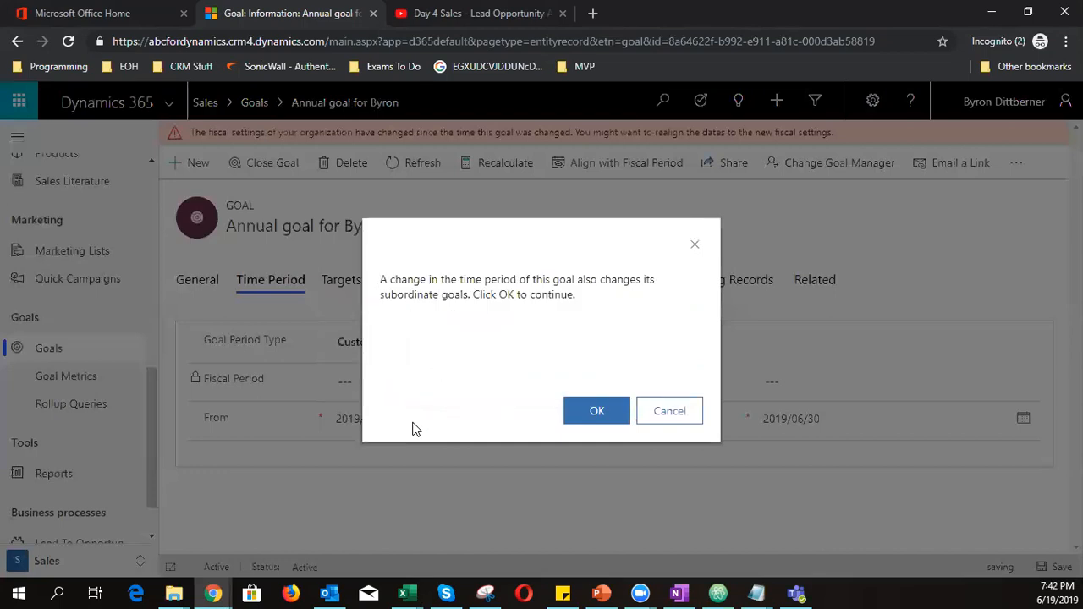
pyautogui.click(611, 413)
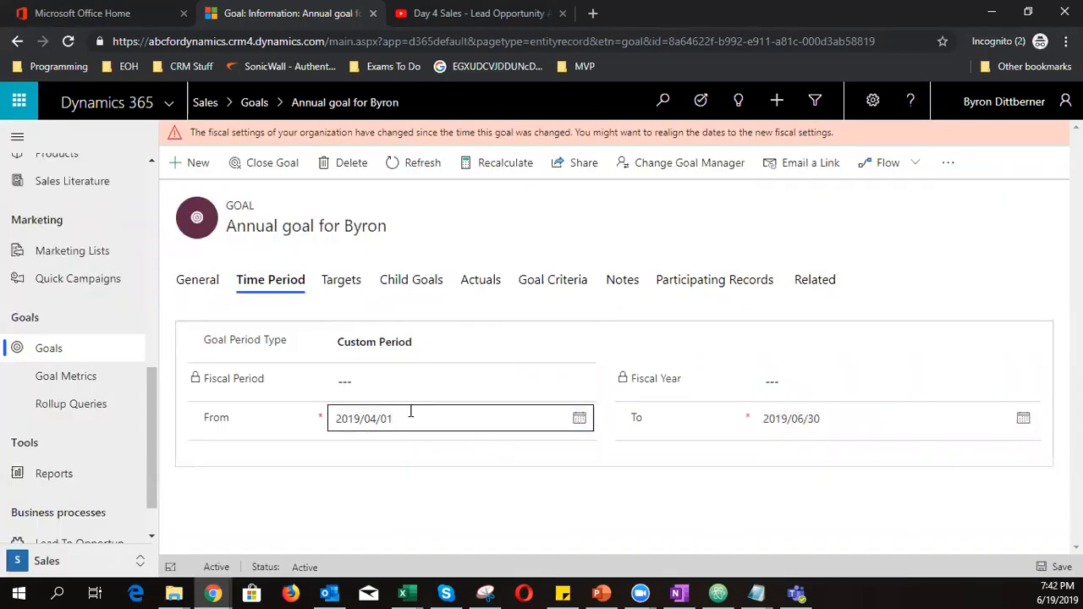
pyautogui.click(410, 414)
pyautogui.click(530, 267)
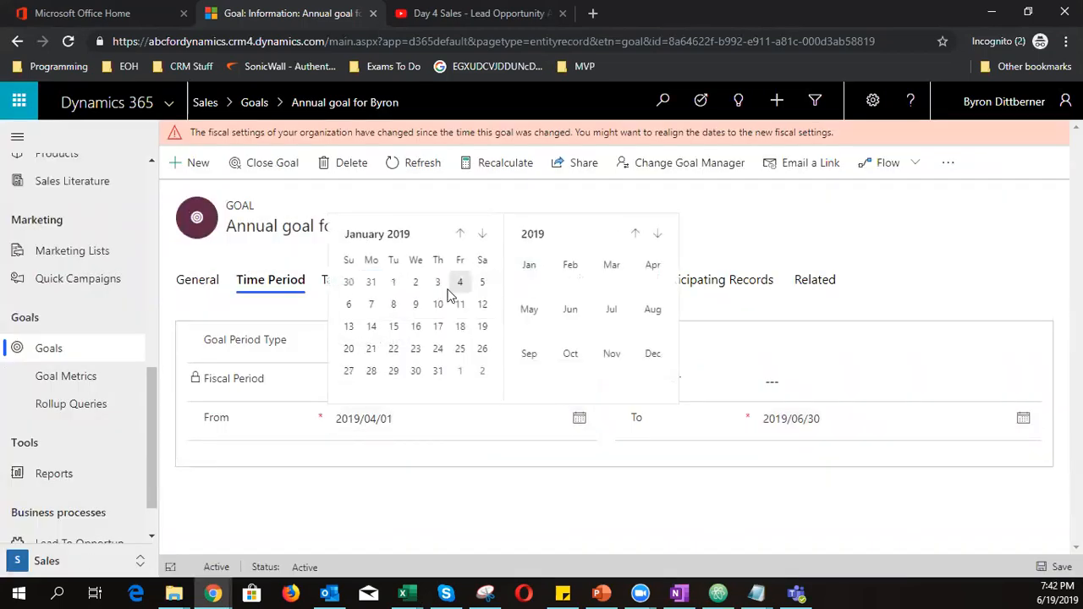
pyautogui.click(394, 283)
pyautogui.click(870, 425)
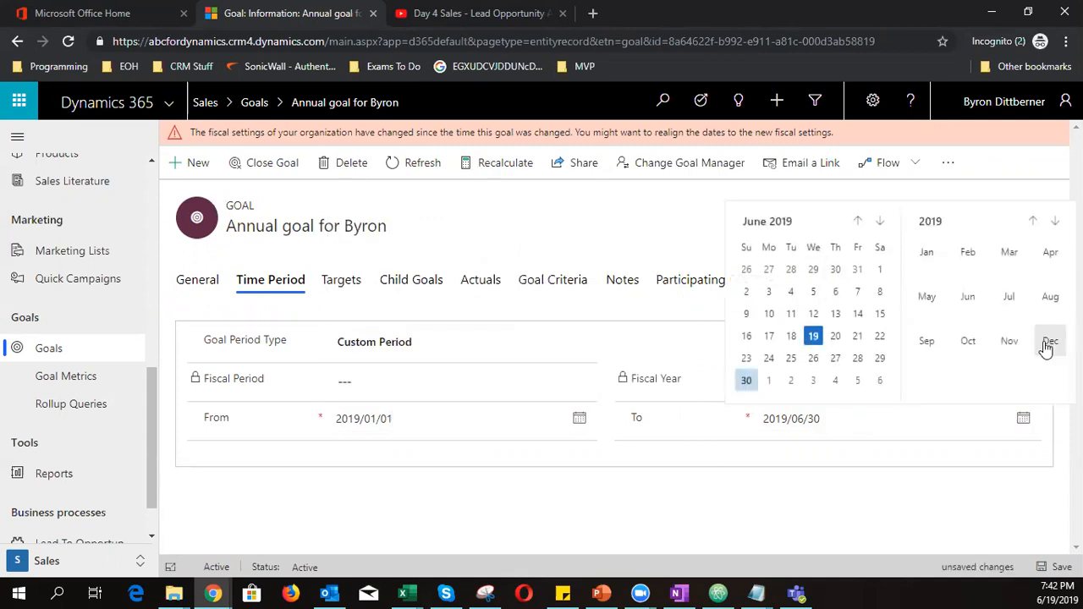
pyautogui.click(1047, 348)
pyautogui.click(790, 371)
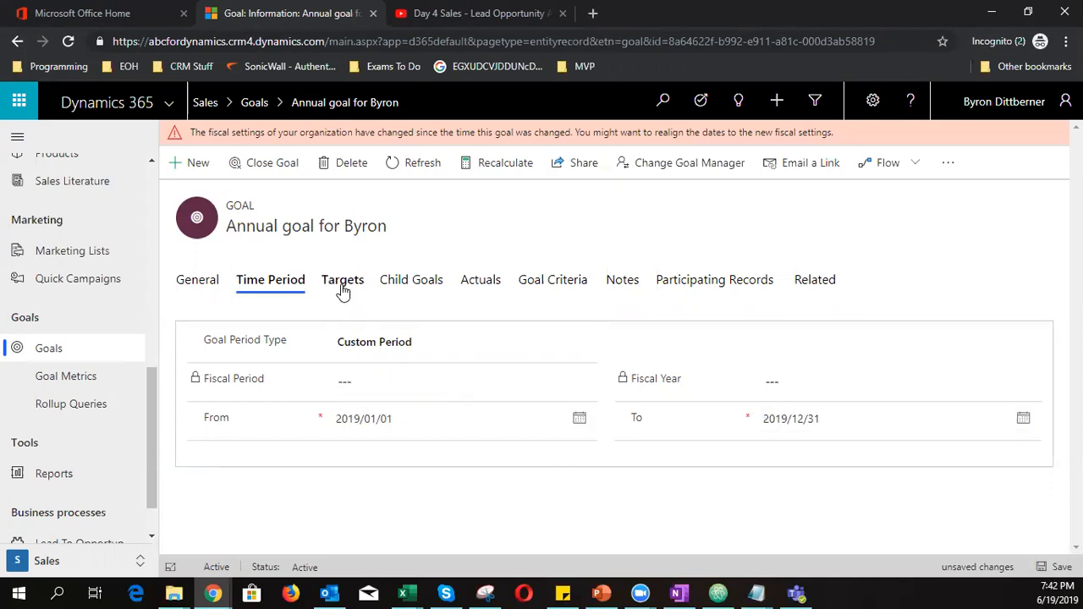
# Save the confirmed 2019 period and set the goal's money target to R1 000 000,00
pyautogui.click(1053, 567)
pyautogui.click(598, 411)
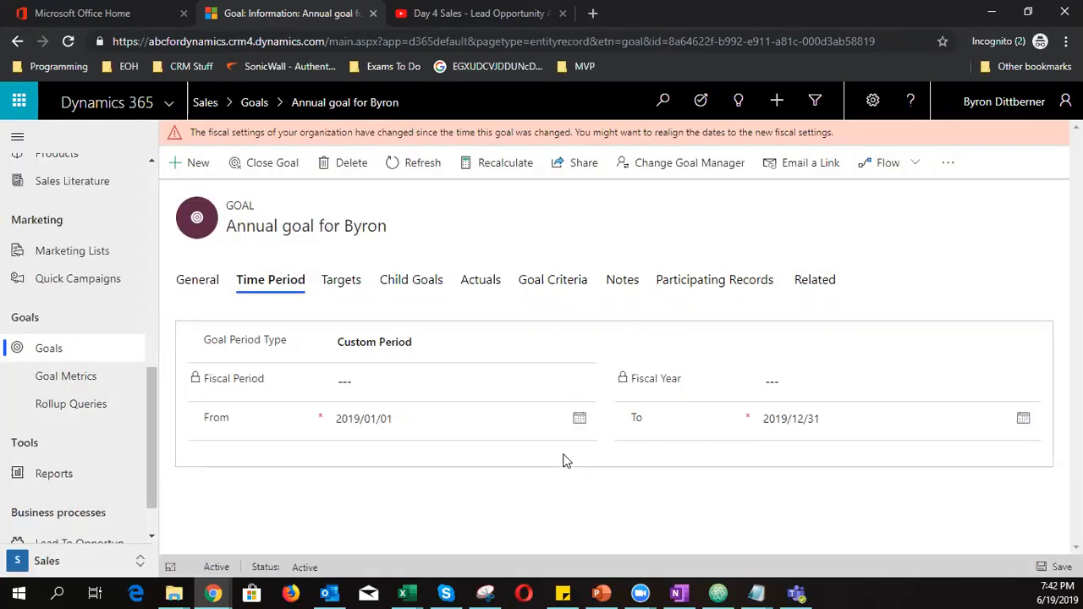
pyautogui.click(334, 284)
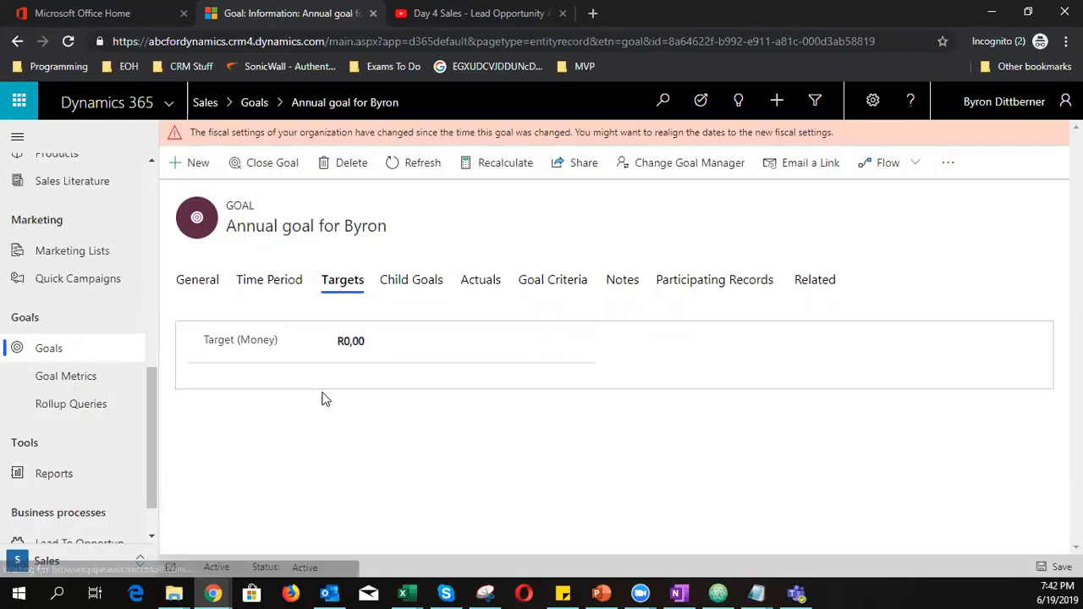
pyautogui.click(396, 341)
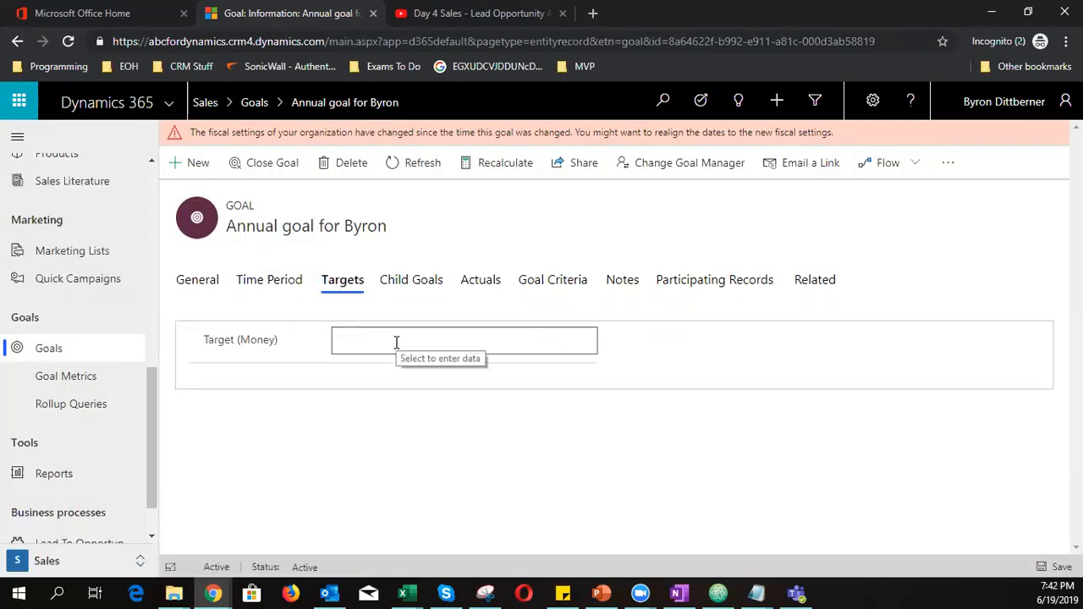
pyautogui.write('10')
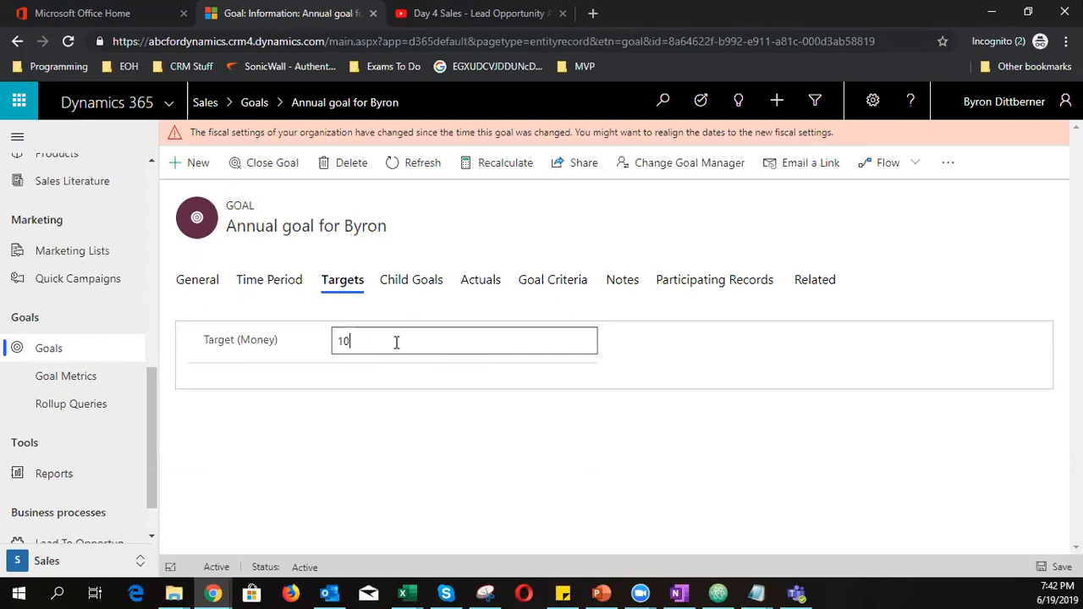
pyautogui.write('00000')
pyautogui.click(1039, 567)
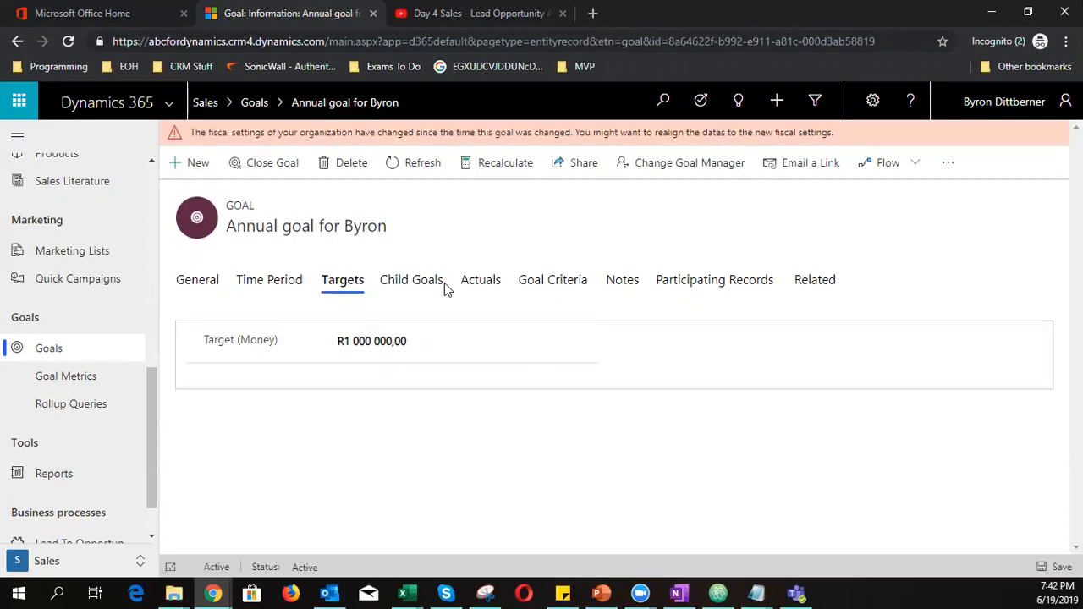
pyautogui.click(417, 284)
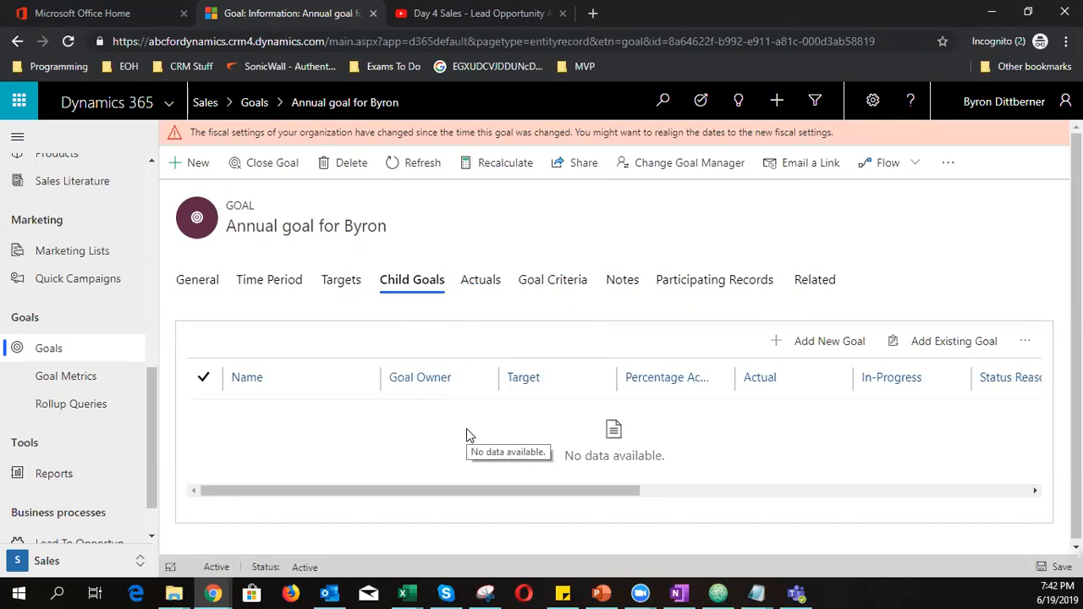
# Review the goal's blank Actuals, then its criteria: child-goals-only No, Owned by goal owner
pyautogui.click(489, 287)
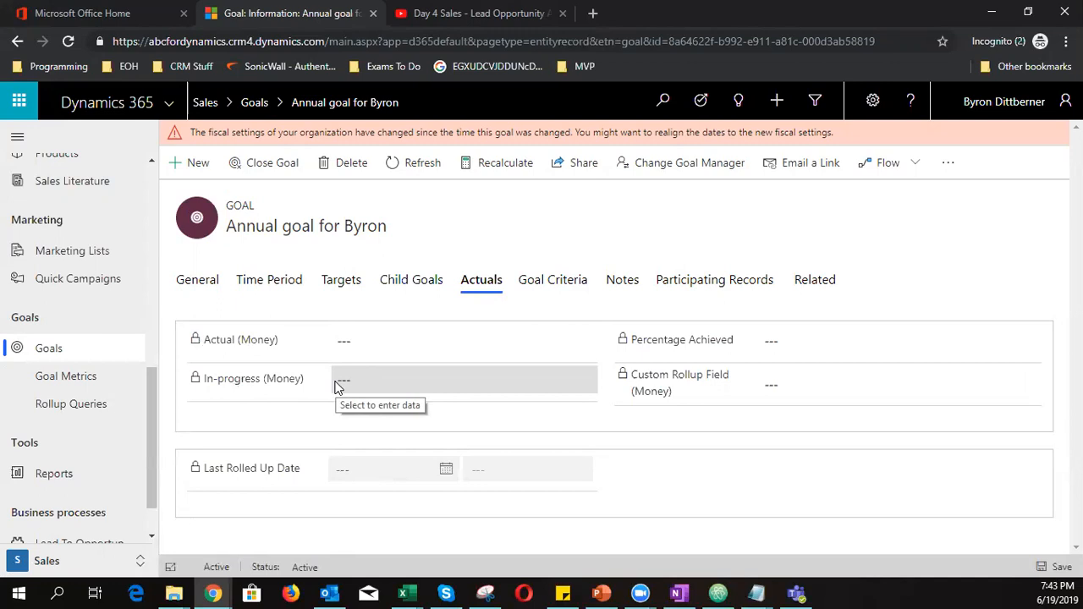
pyautogui.click(534, 282)
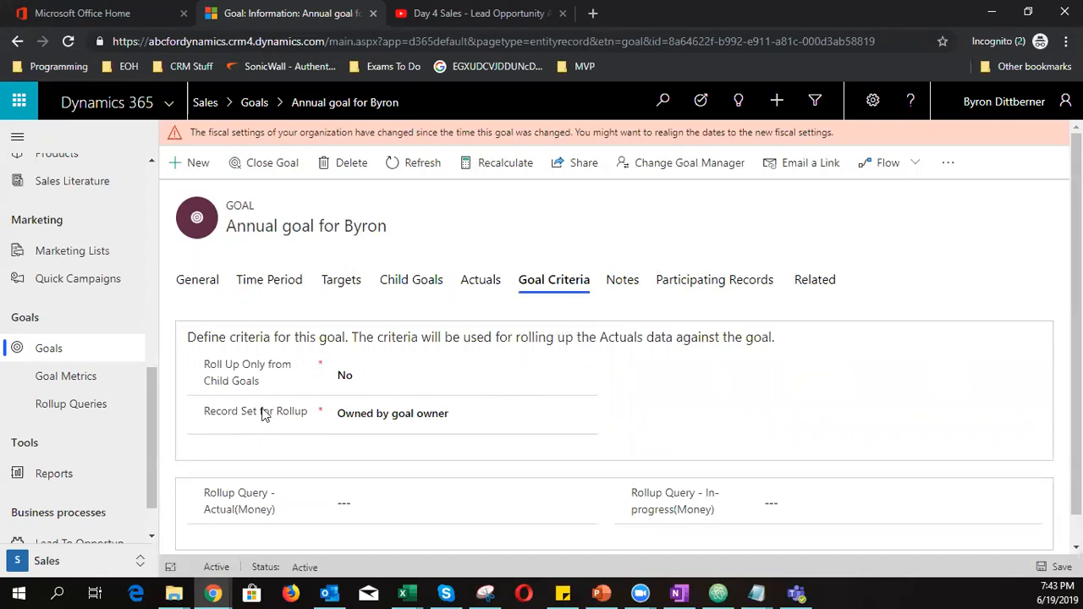
# Try record set All and child-goals-only rollup, restore both defaults, then view the empty Notes
pyautogui.tripleClick(210, 369)
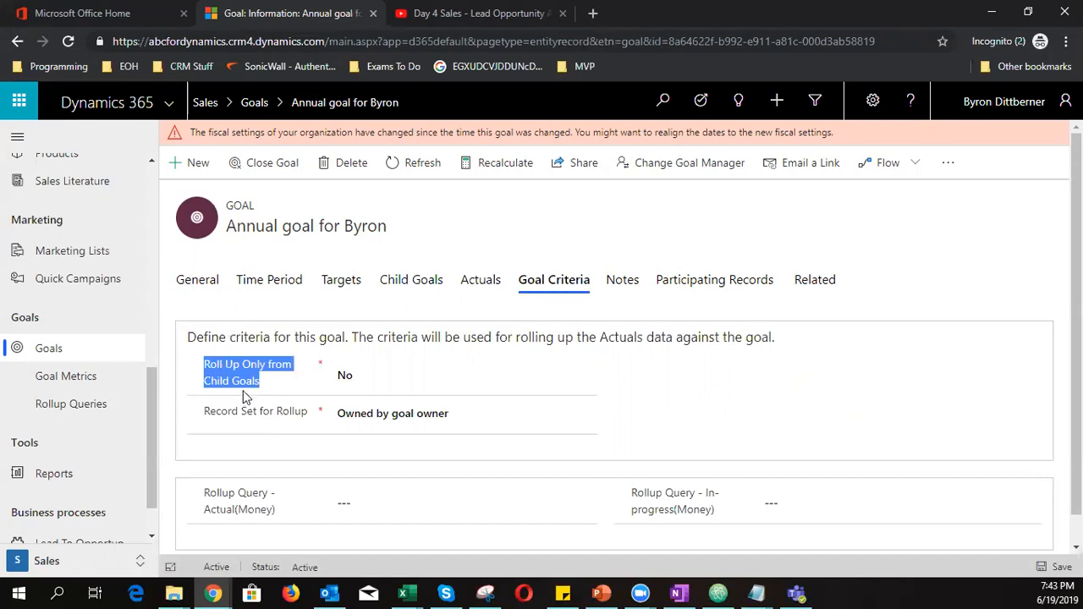
pyautogui.moveTo(247, 394)
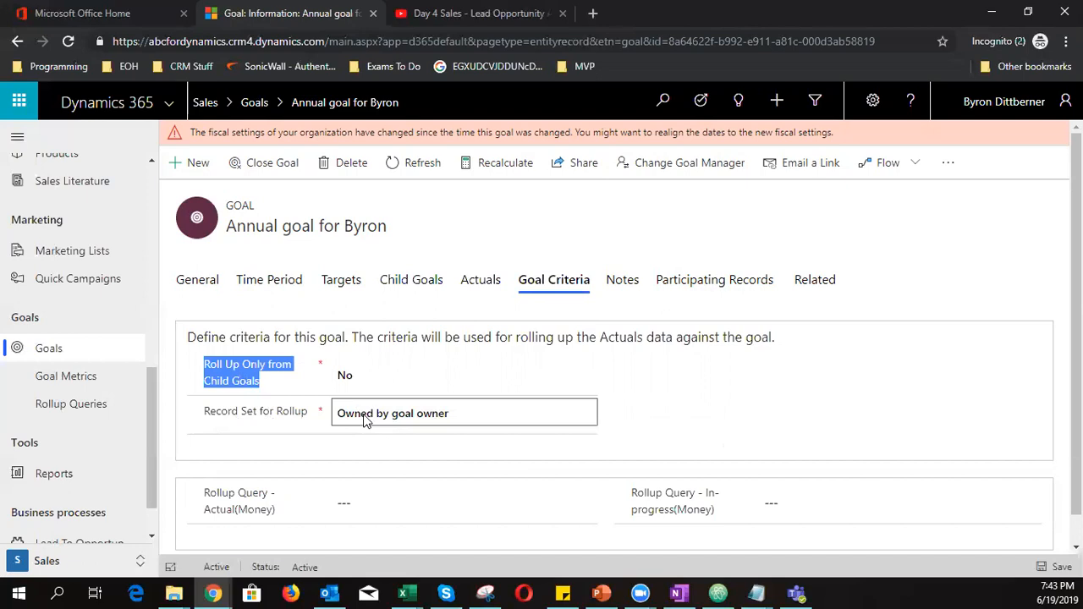
pyautogui.click(430, 422)
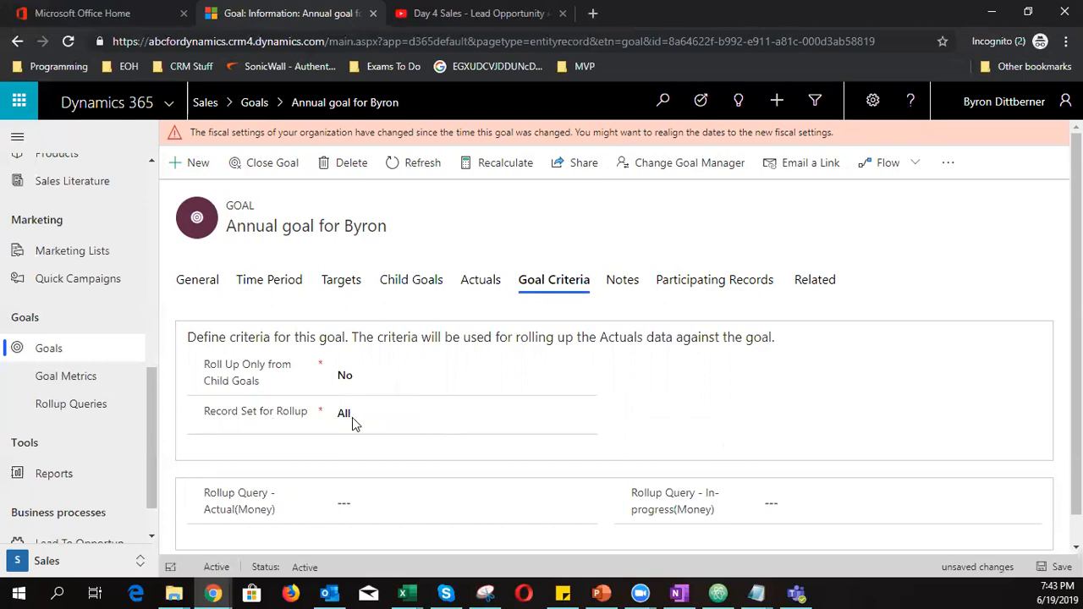
pyautogui.click(344, 375)
pyautogui.click(355, 385)
pyautogui.click(355, 416)
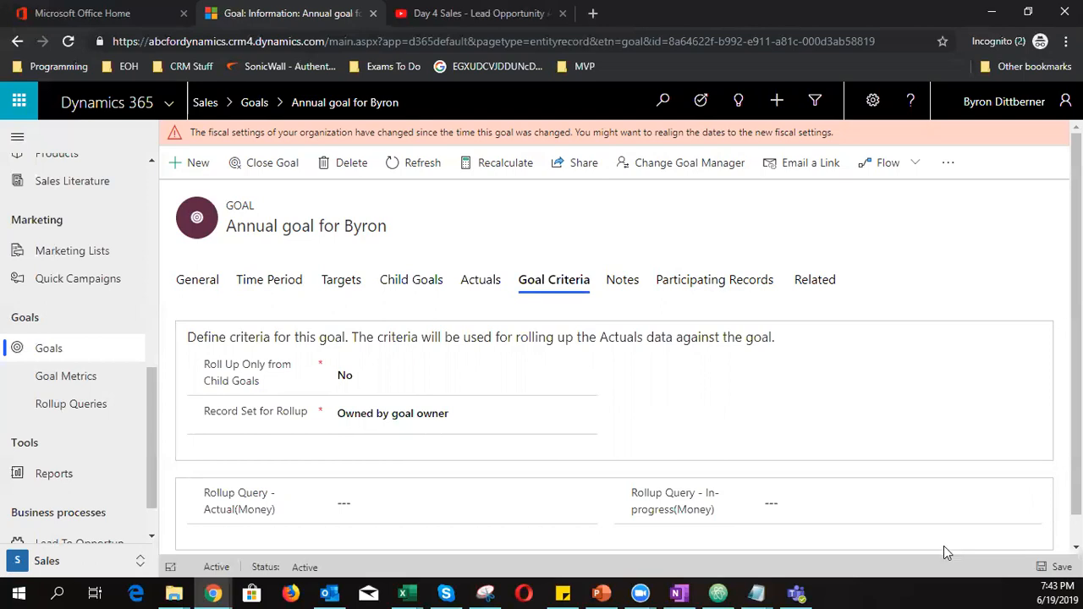
pyautogui.click(634, 288)
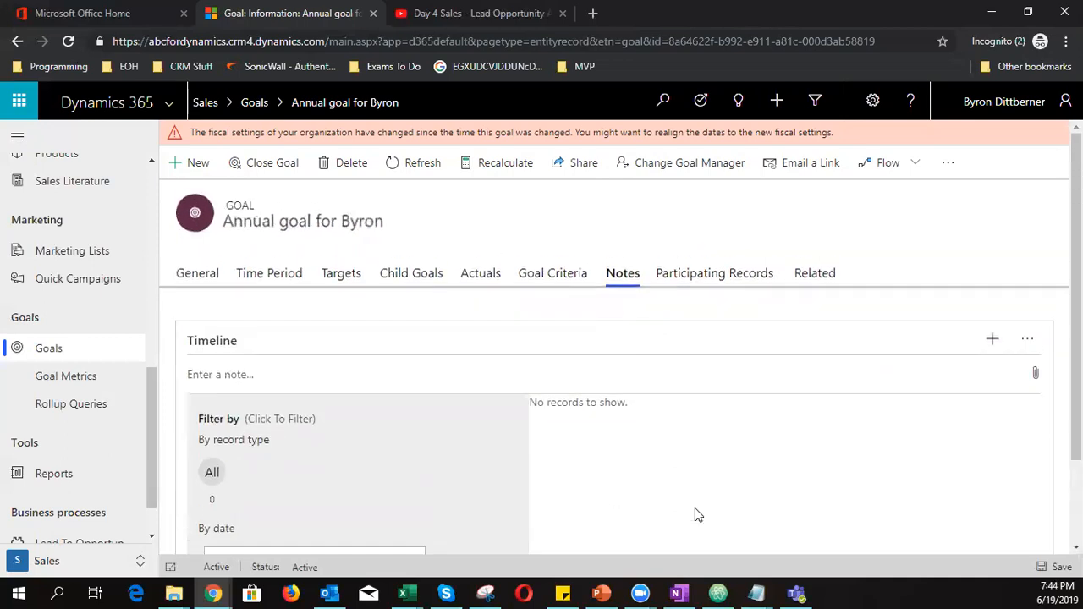
# Review the goal's participating records (one Won opportunity, New PC Reuired), then return to the General tab
pyautogui.click(991, 339)
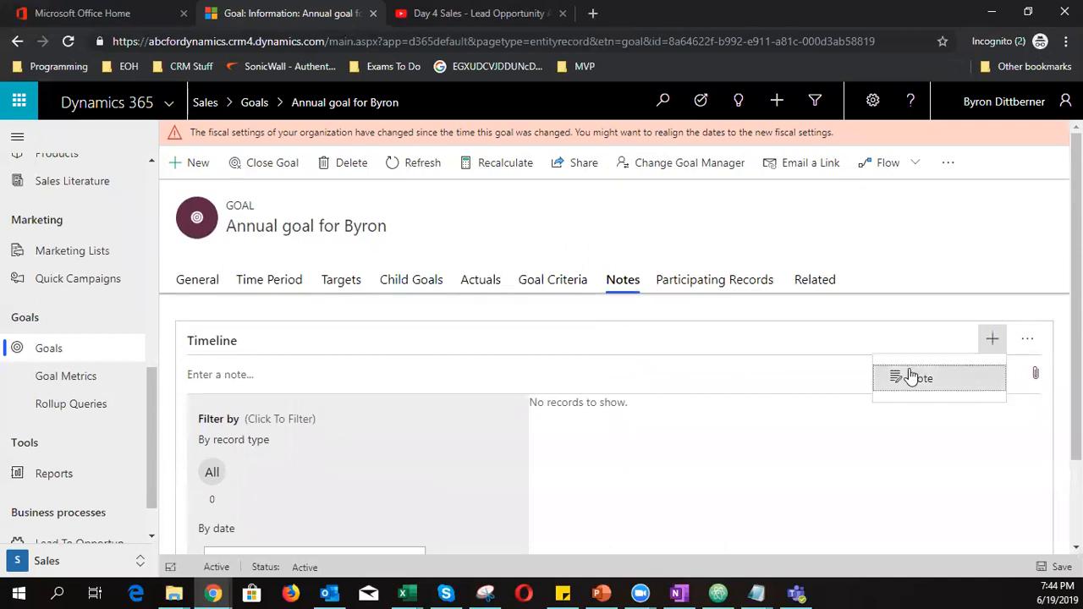
pyautogui.click(707, 287)
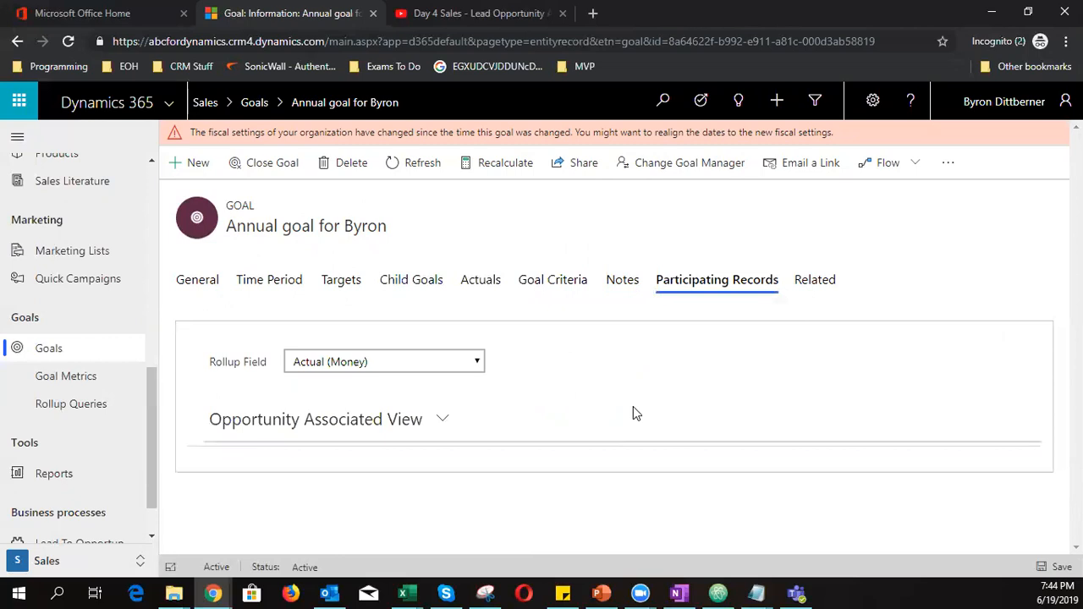
pyautogui.scroll(-2, 632, 413)
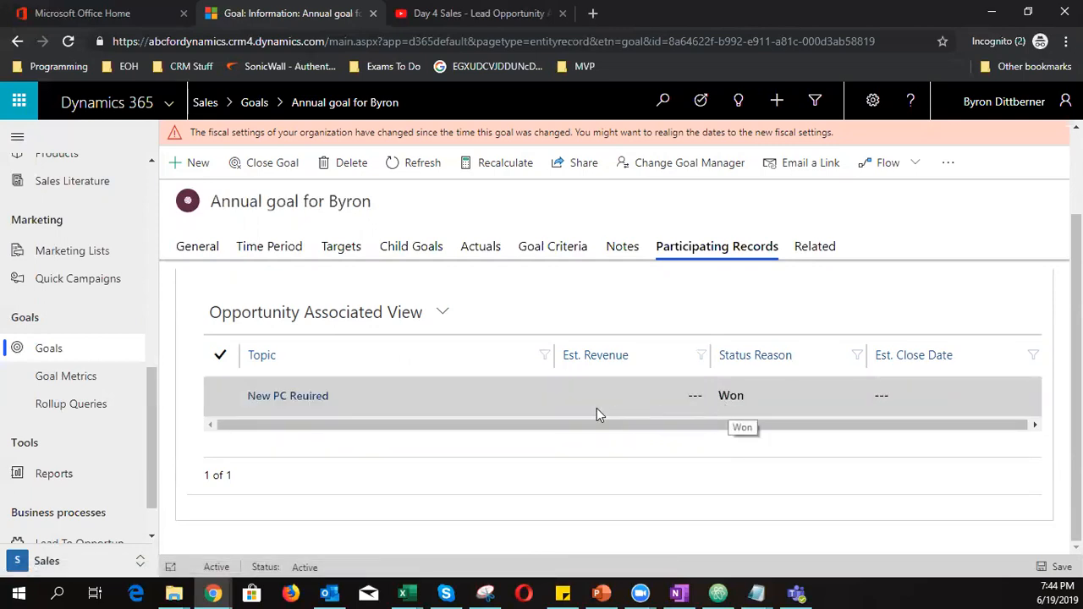
pyautogui.scroll(2, 597, 407)
pyautogui.click(211, 282)
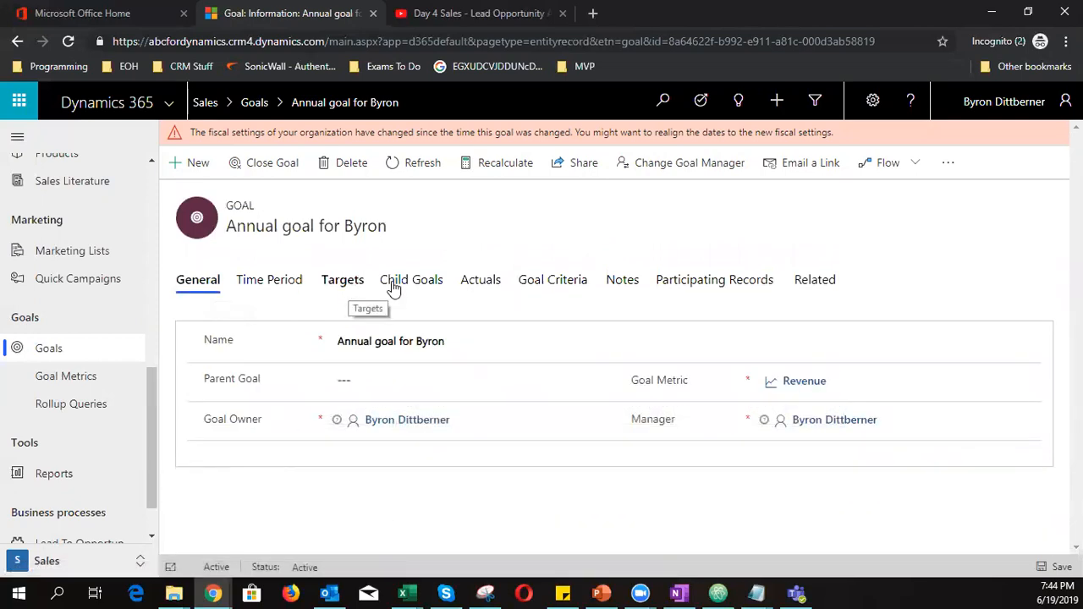
# Recalculate the goal's actuals to R1 900,00 actual and R150 000,00 in progress
pyautogui.click(470, 290)
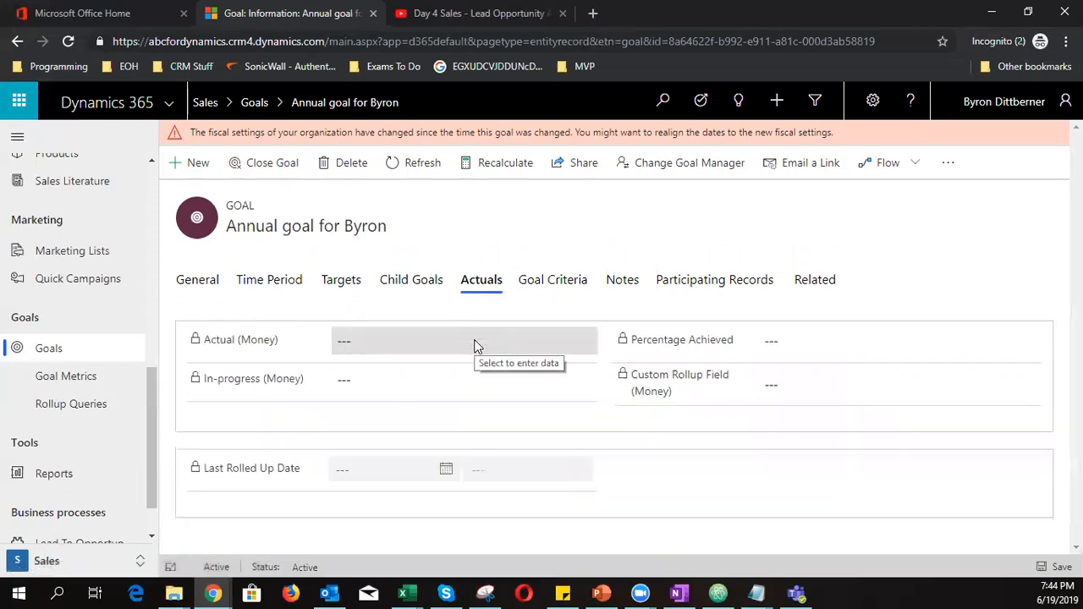
pyautogui.click(488, 172)
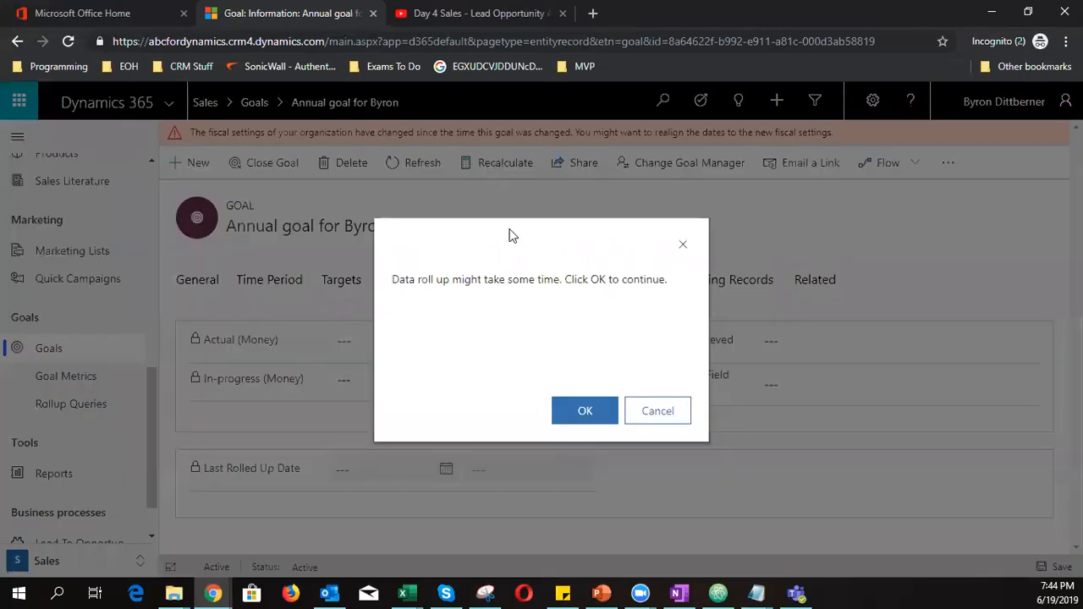
pyautogui.click(581, 412)
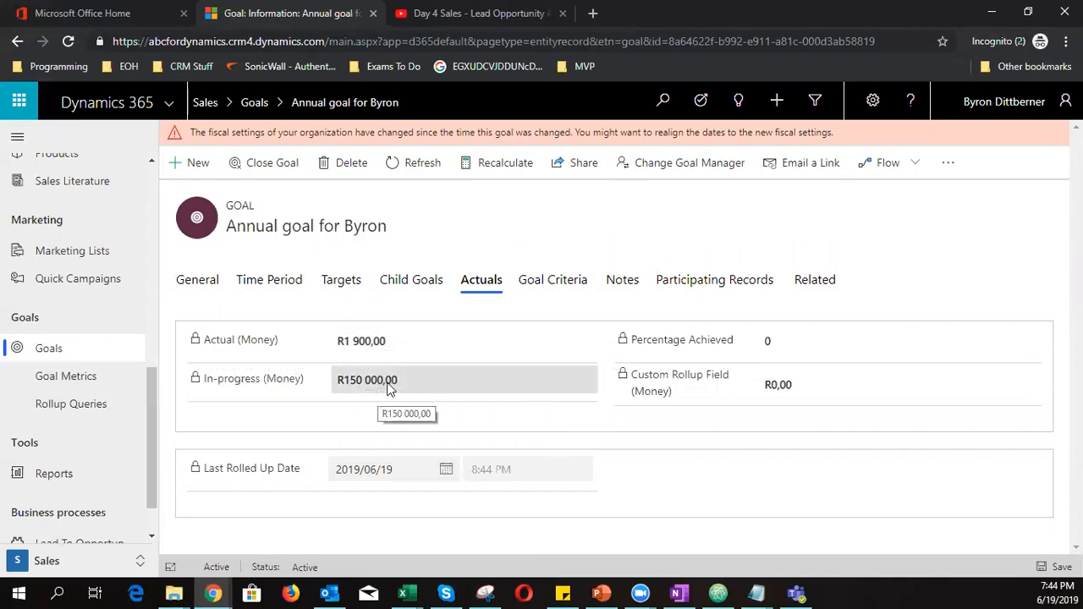
# Check the participating records, which now list the Won opportunity
pyautogui.click(730, 282)
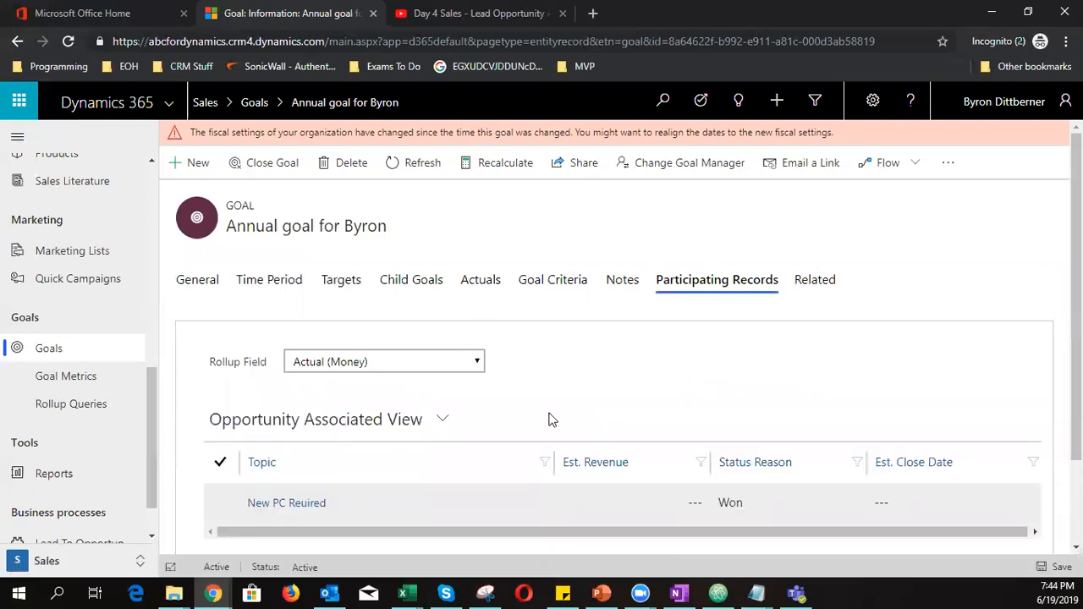
pyautogui.scroll(-1, 554, 416)
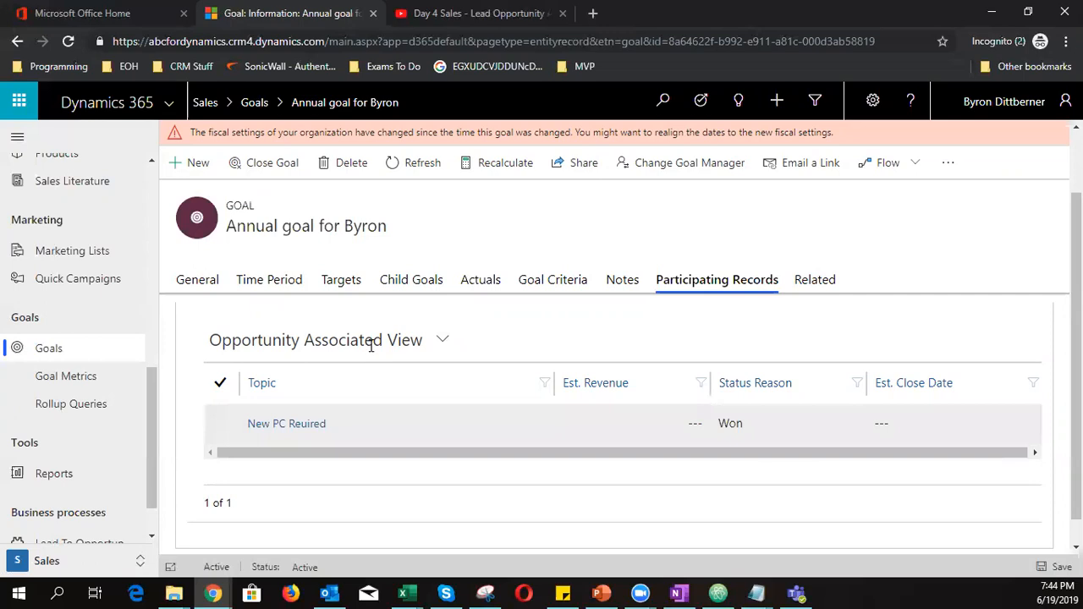
pyautogui.scroll(2, 109, 406)
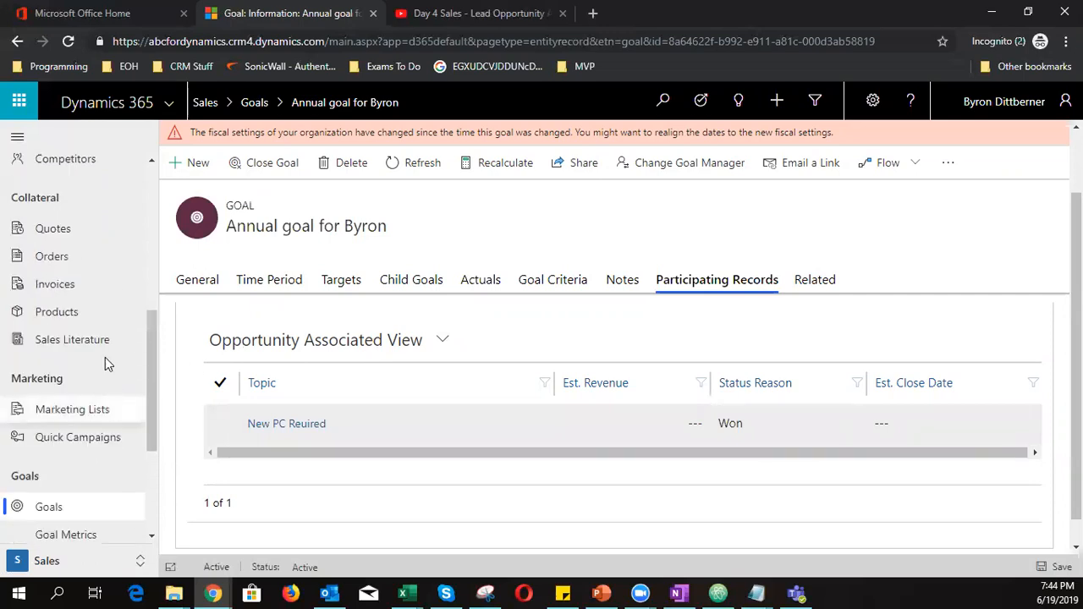
# Go to Rollup Queries, show the empty Active Rollup Queries view, and start a new rollup query
pyautogui.scroll(2, 99, 339)
pyautogui.click(95, 291)
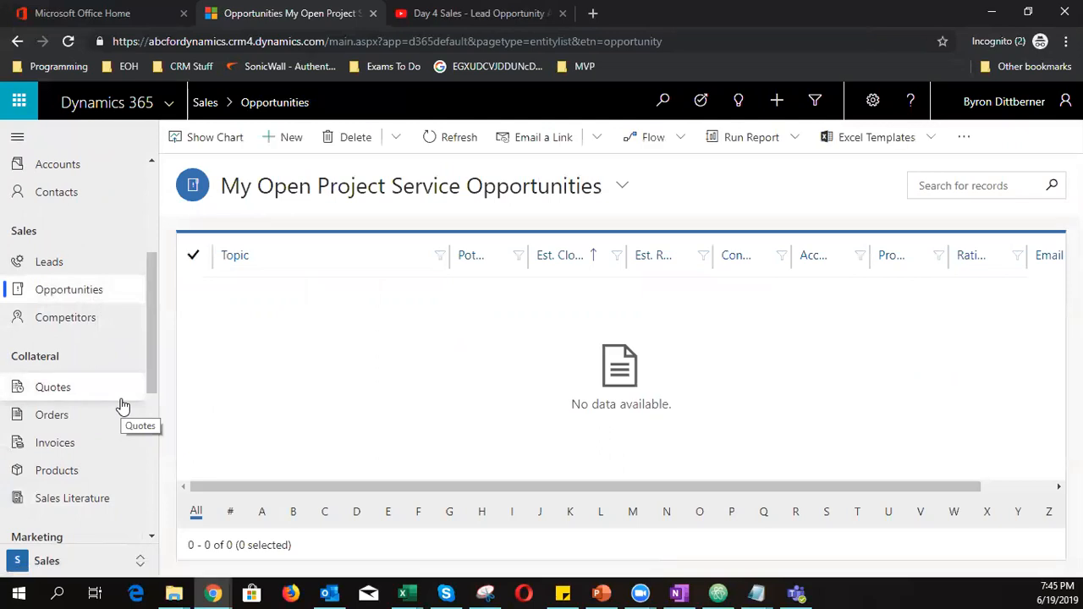
pyautogui.scroll(-4, 93, 427)
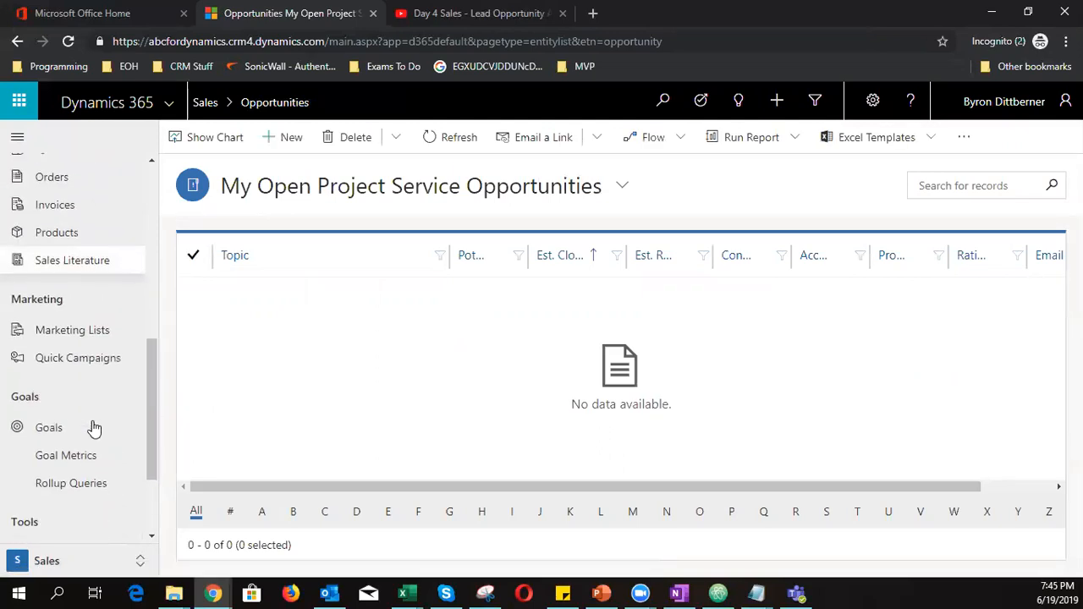
pyautogui.click(43, 404)
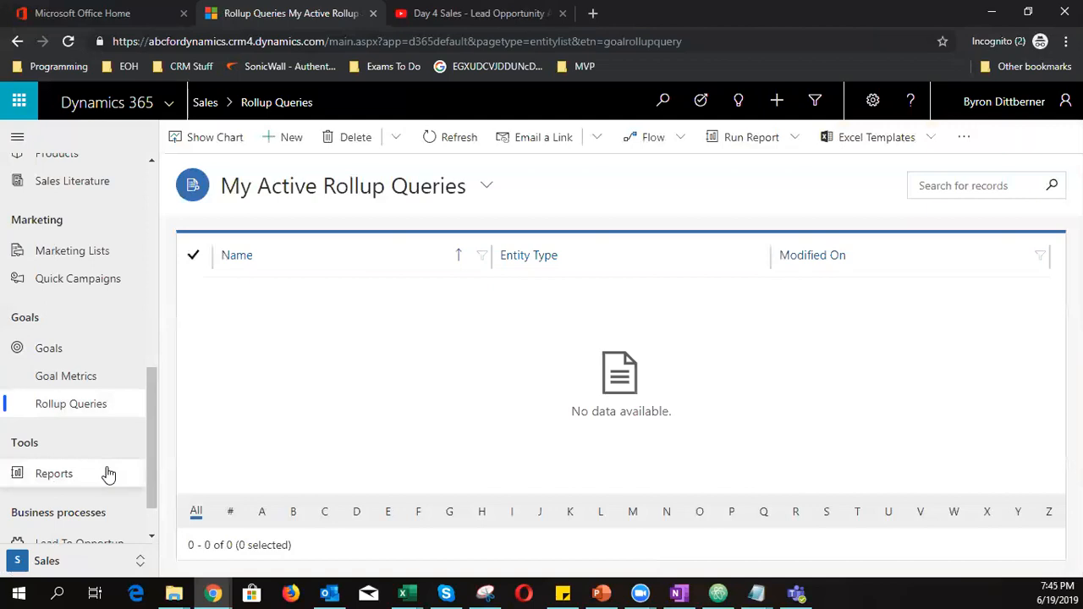
pyautogui.click(374, 186)
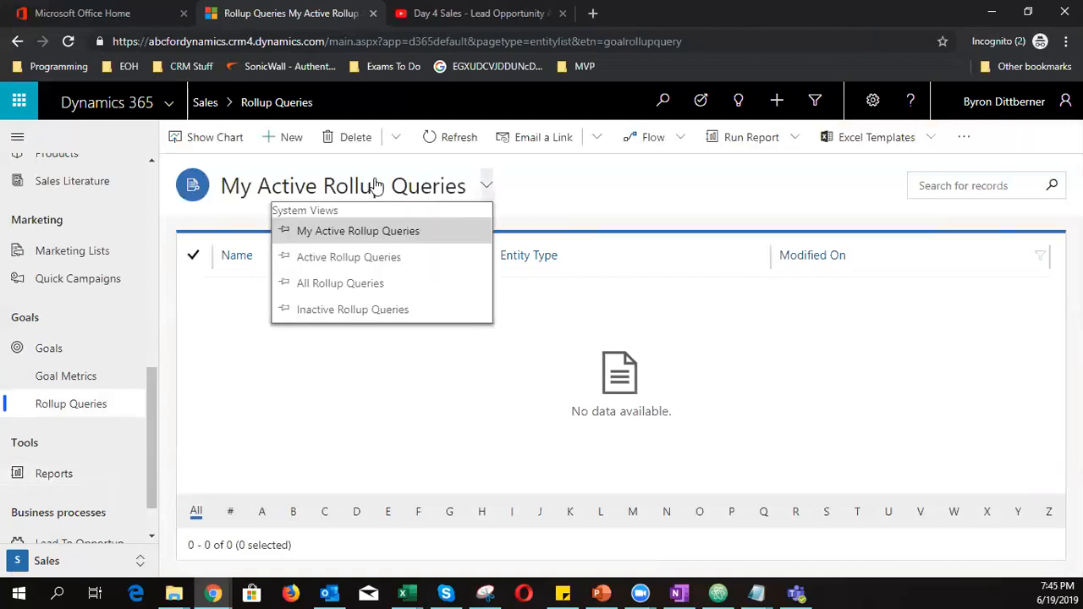
pyautogui.click(365, 258)
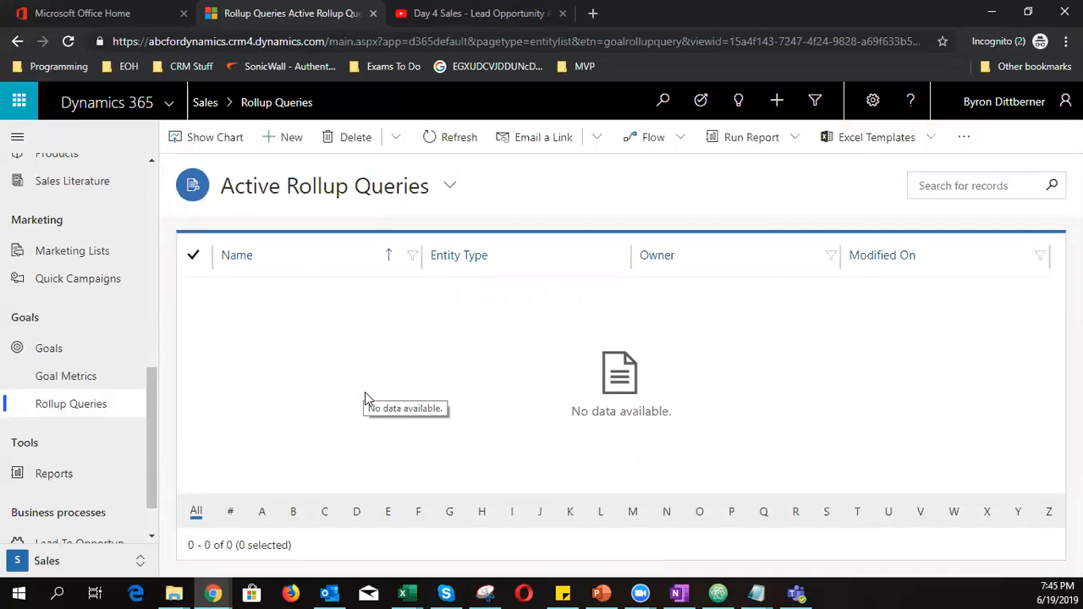
pyautogui.click(288, 142)
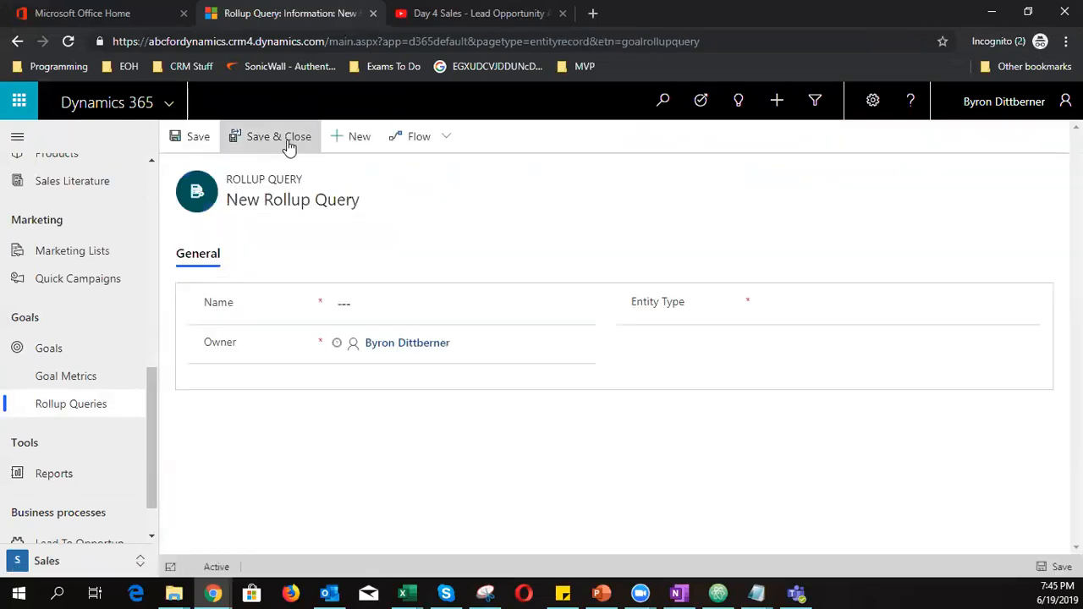
# Name the rollup query 'Sum of opportunities' and set its entity type to Opportunity
pyautogui.click(364, 307)
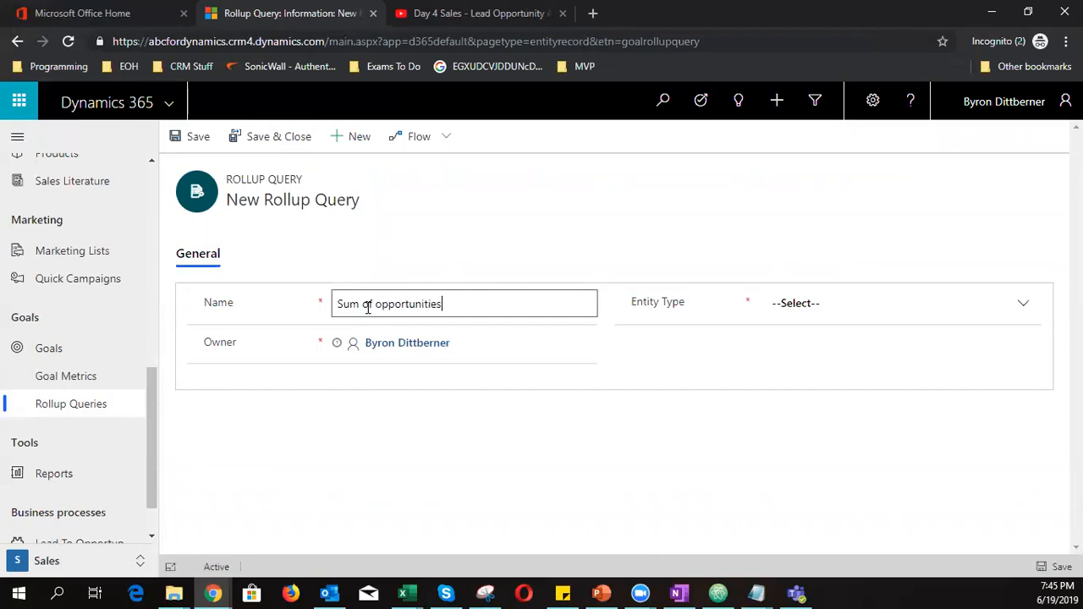
pyautogui.click(795, 304)
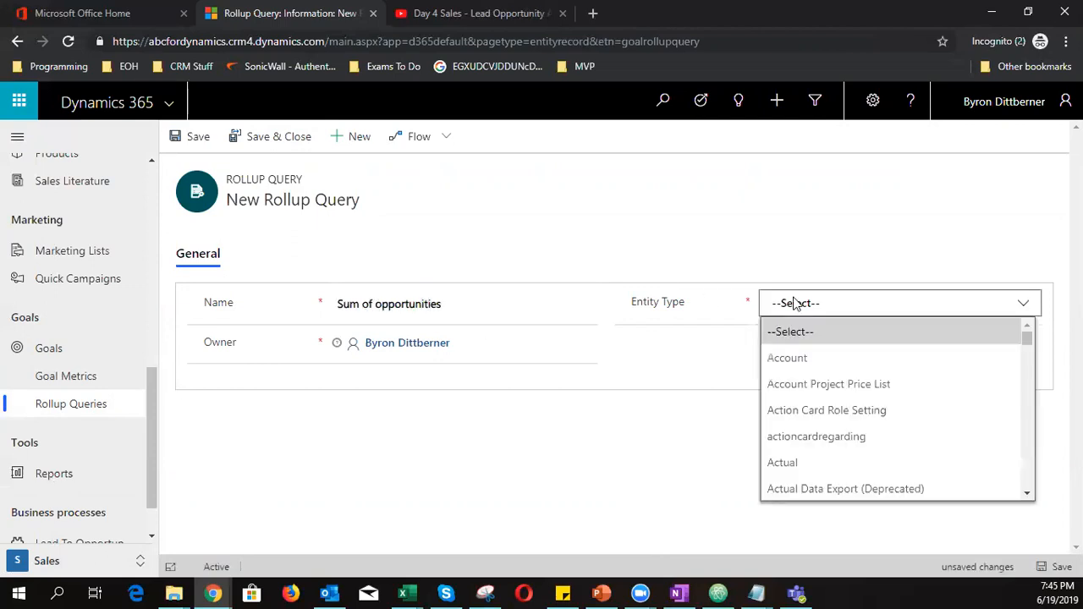
pyautogui.scroll(-15, 837, 410)
pyautogui.scroll(-15, 850, 416)
pyautogui.scroll(-3, 850, 415)
pyautogui.scroll(3, 850, 416)
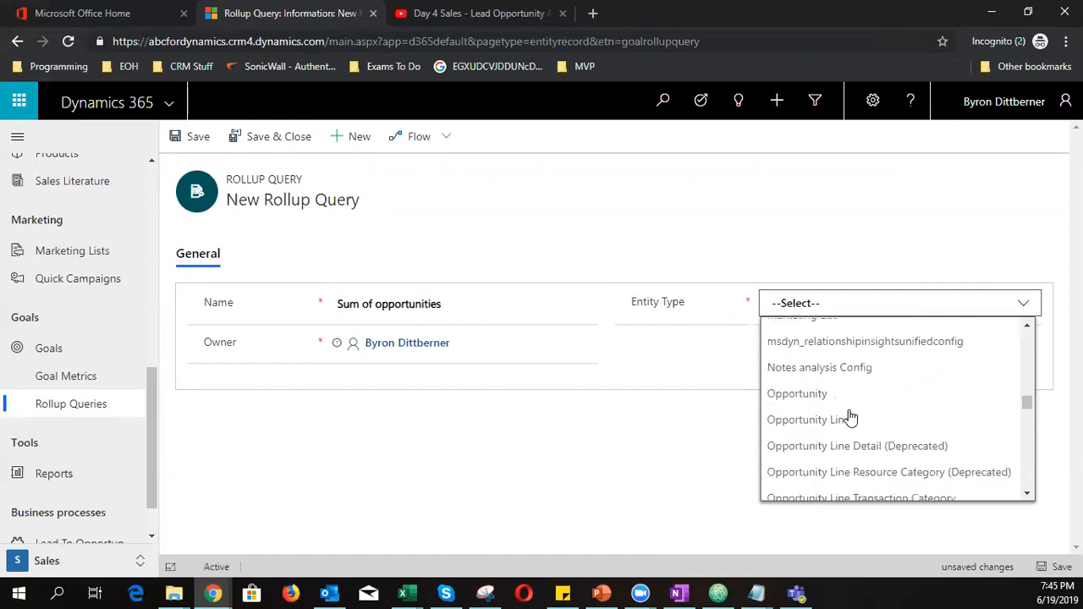
pyautogui.click(800, 404)
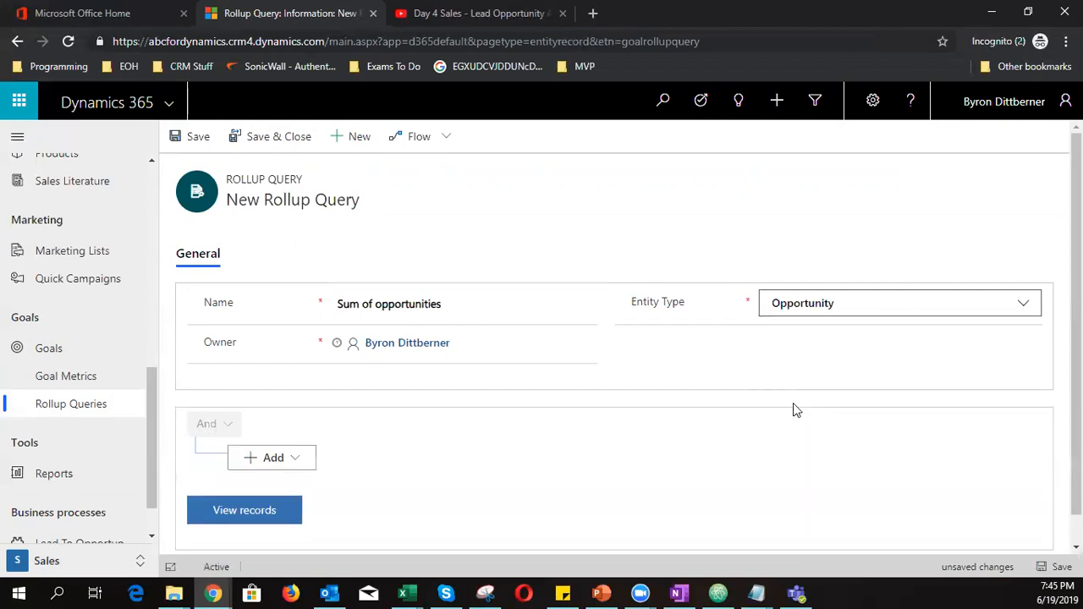
pyautogui.scroll(-1, 841, 508)
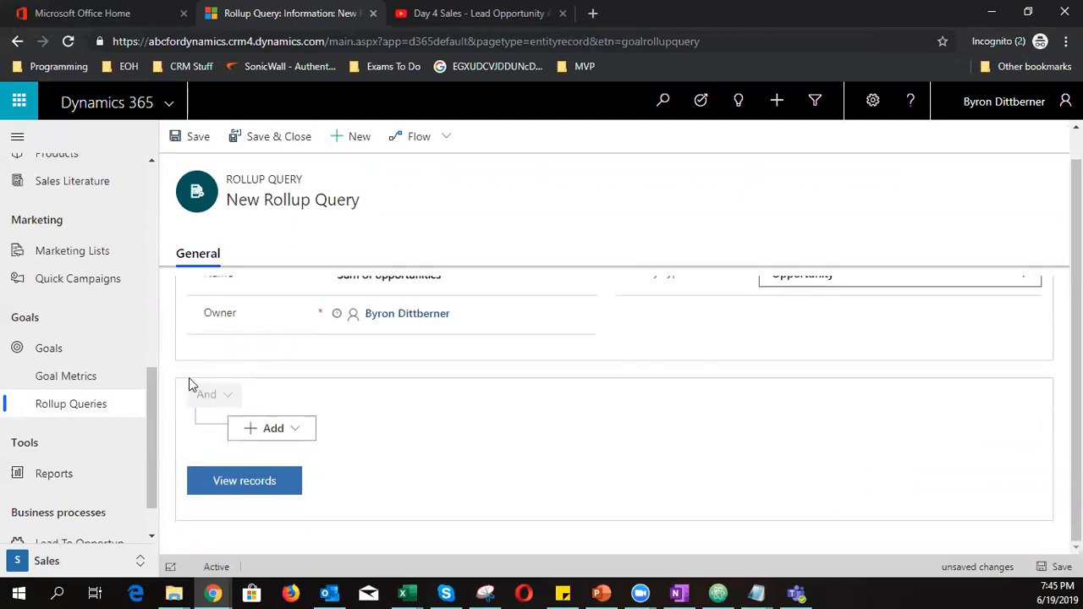
# Add a filter row to the query with the condition Owner equals current user
pyautogui.click(295, 432)
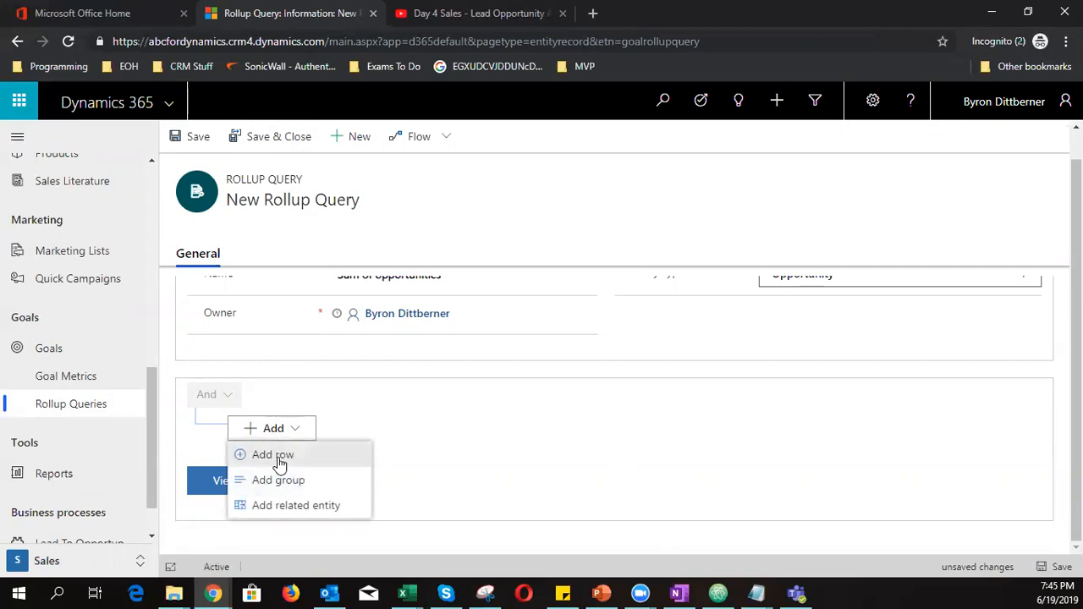
pyautogui.click(282, 462)
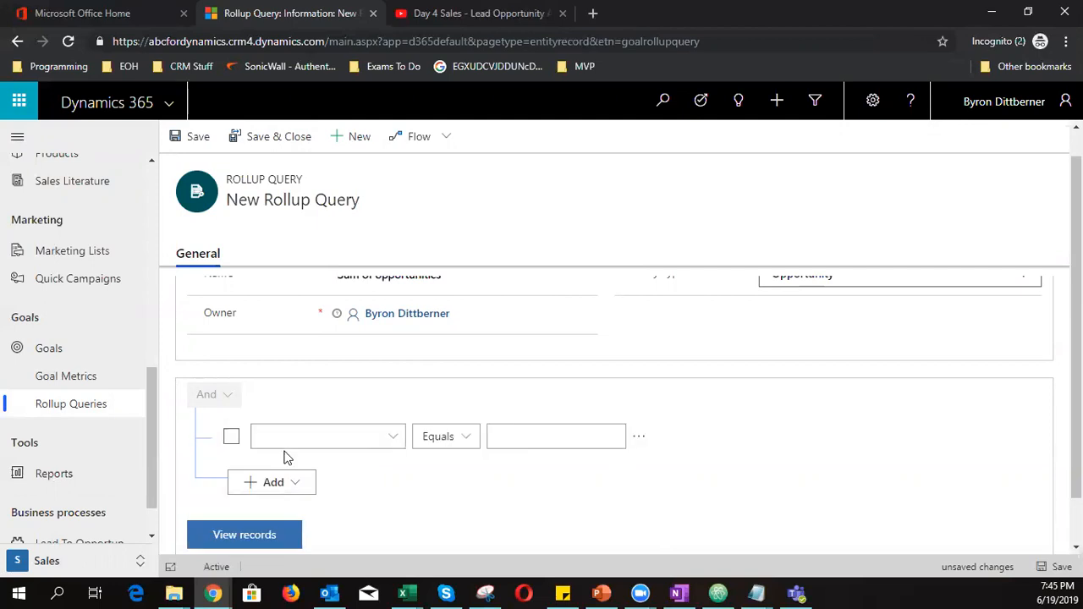
pyautogui.click(393, 440)
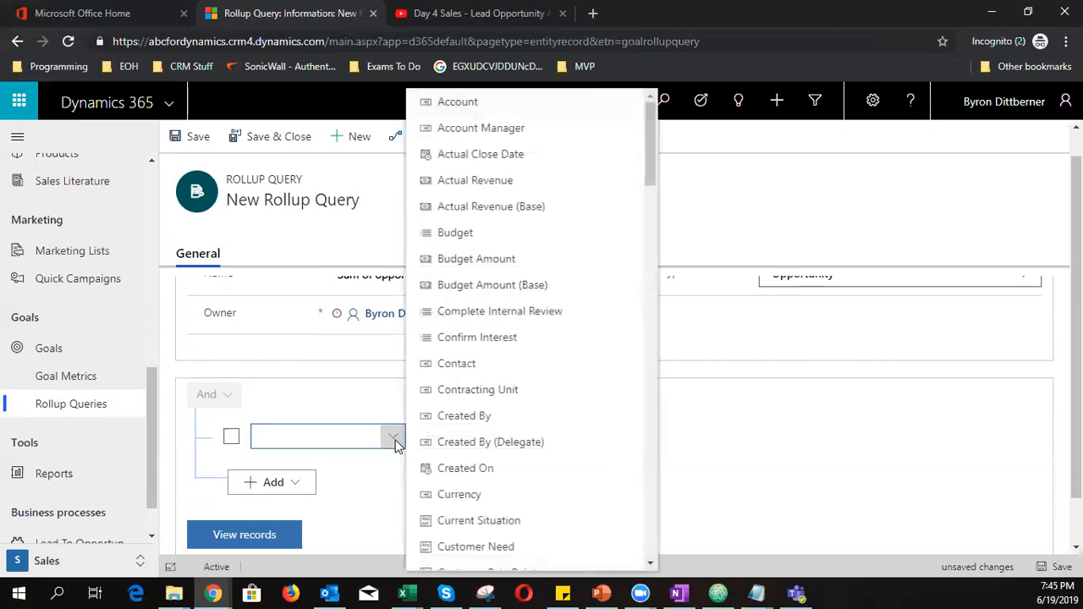
pyautogui.scroll(-7, 546, 408)
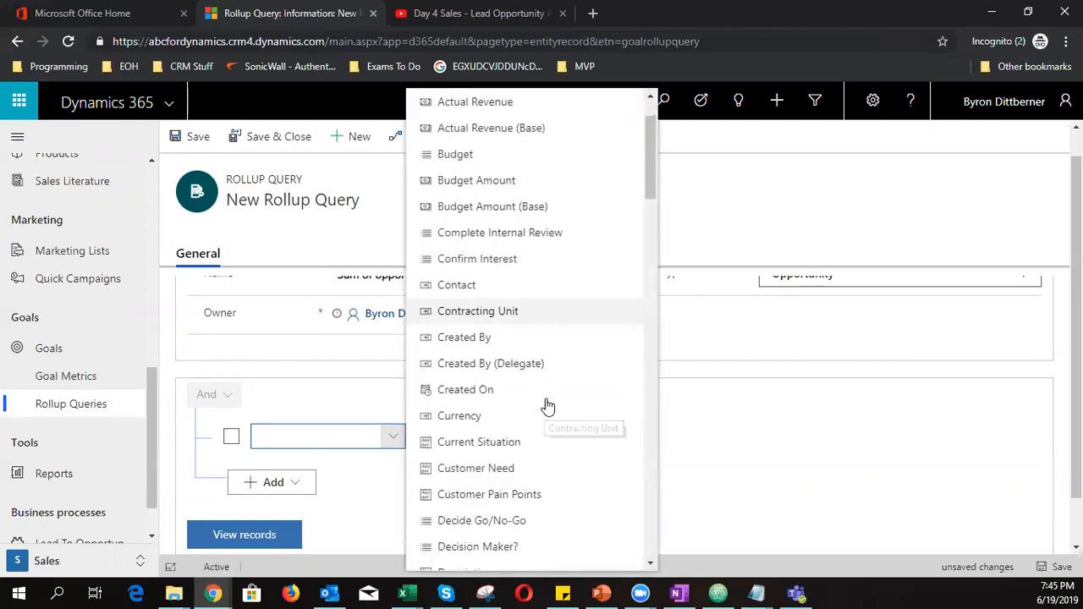
pyautogui.scroll(-2, 548, 405)
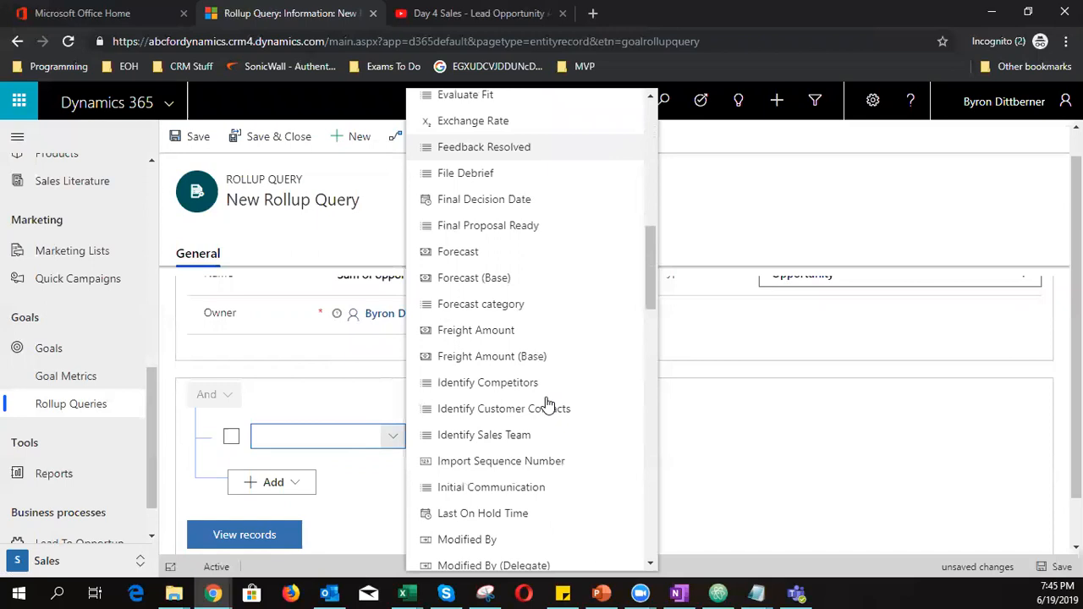
pyautogui.scroll(-3, 547, 405)
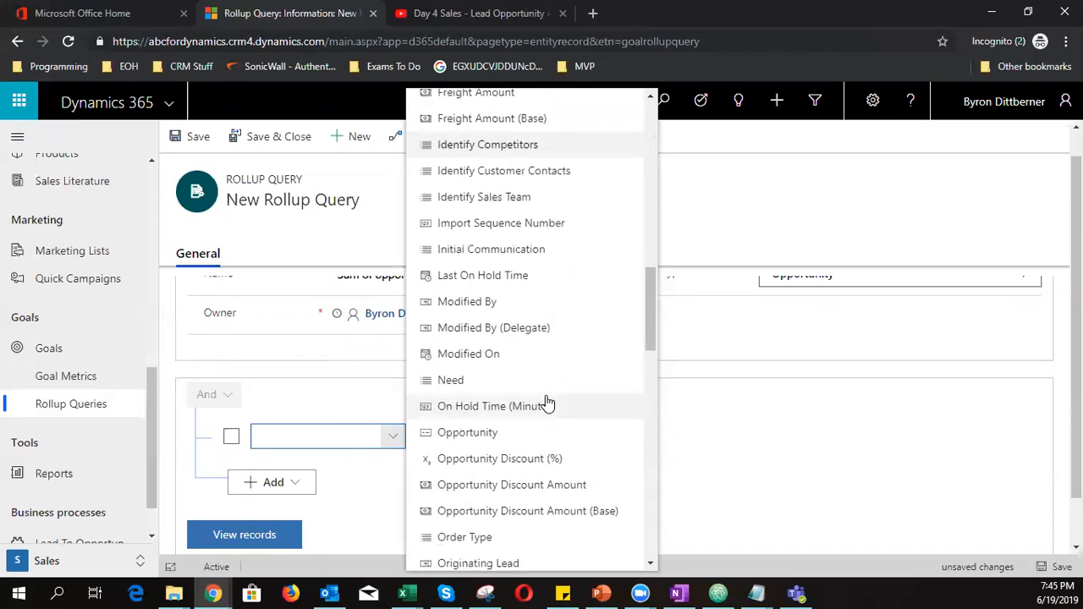
pyautogui.scroll(1, 547, 404)
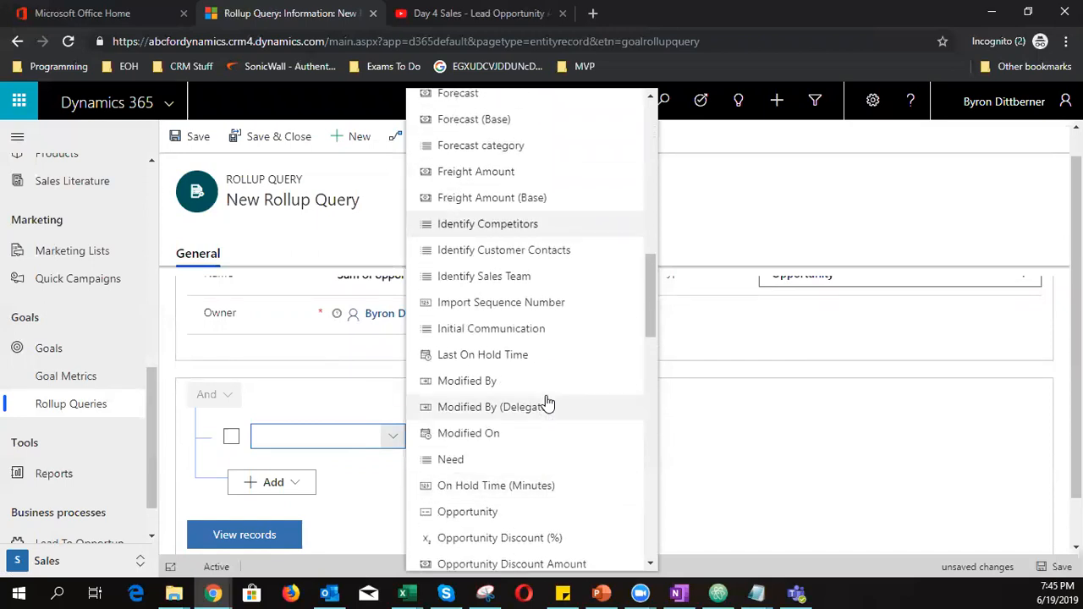
pyautogui.scroll(-6, 547, 405)
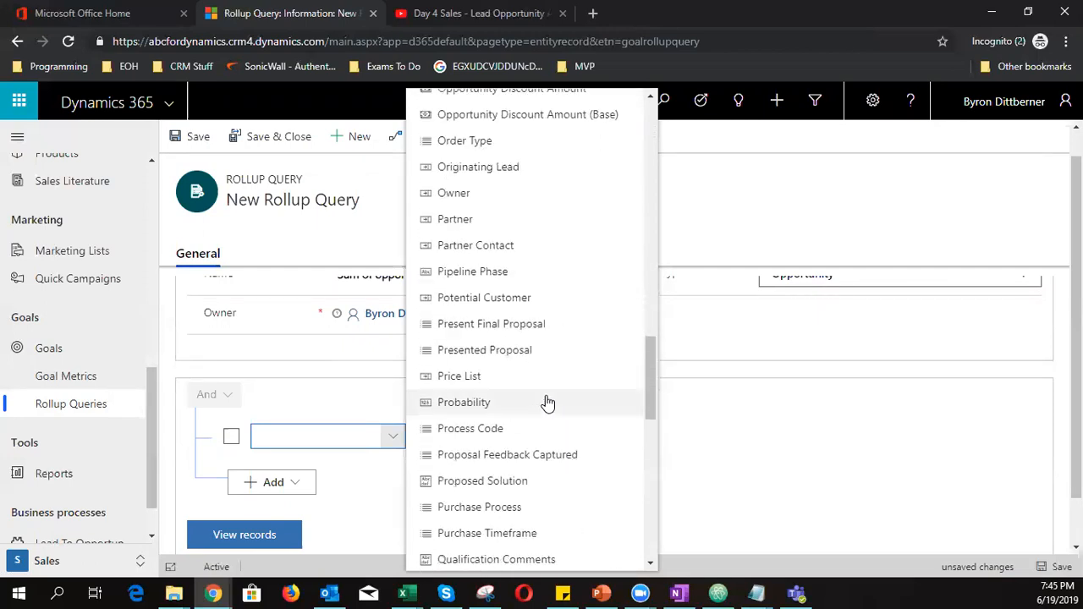
pyautogui.scroll(-4, 547, 403)
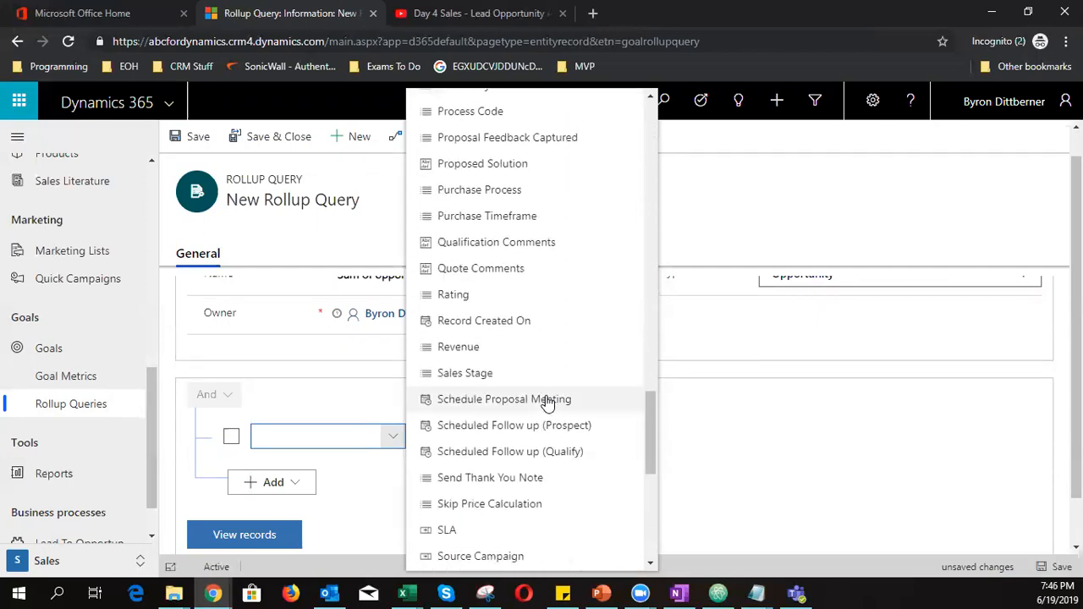
pyautogui.scroll(3, 547, 403)
pyautogui.scroll(1, 548, 404)
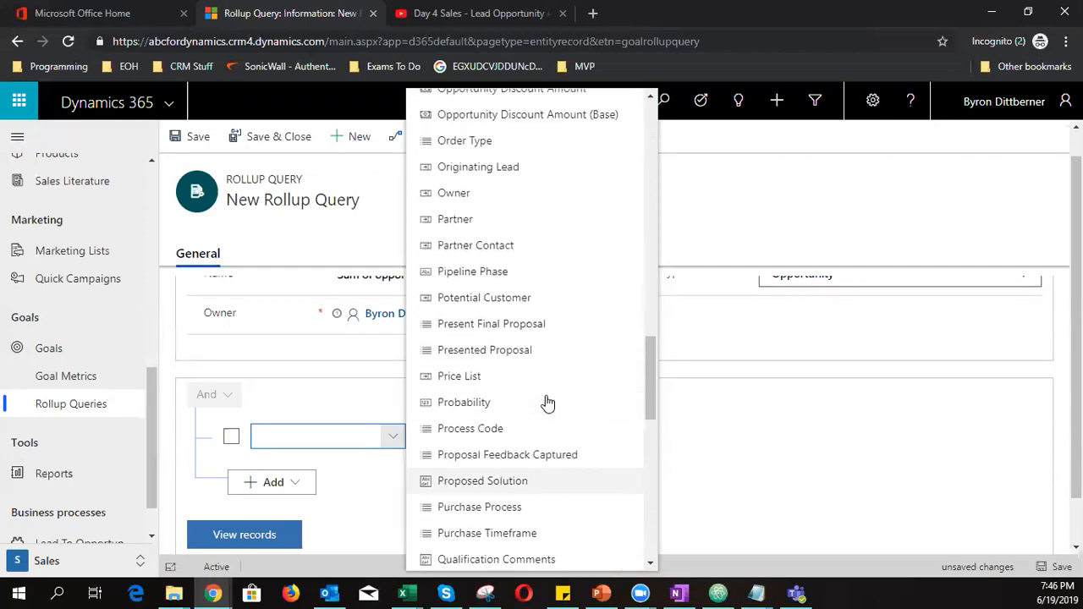
pyautogui.click(458, 198)
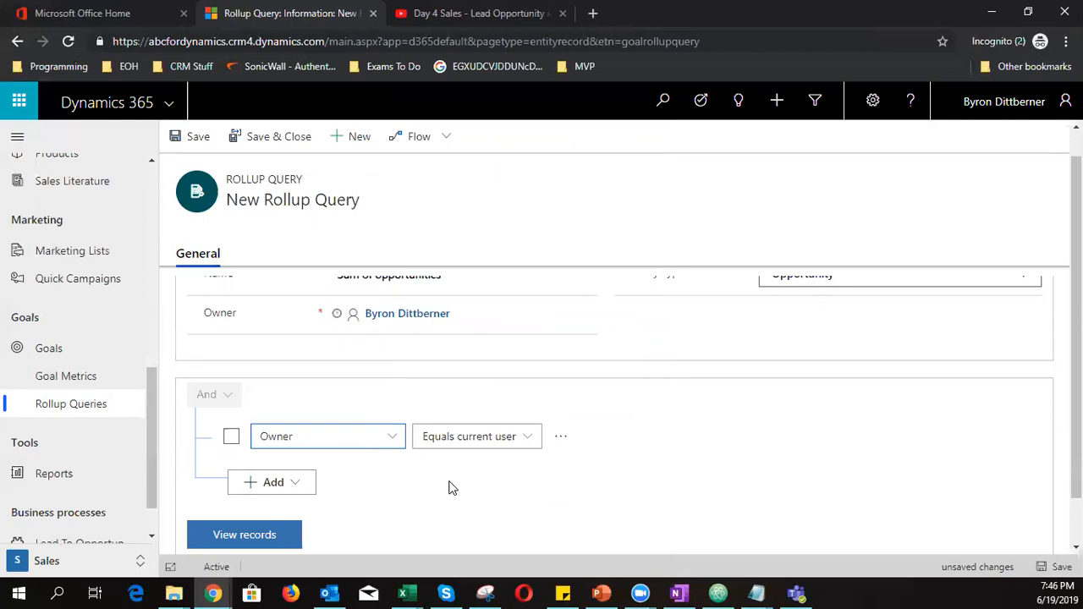
pyautogui.scroll(-1, 452, 488)
# Preview the five matching opportunities, including Home PC and Sales of a car, and save the query
pyautogui.click(254, 481)
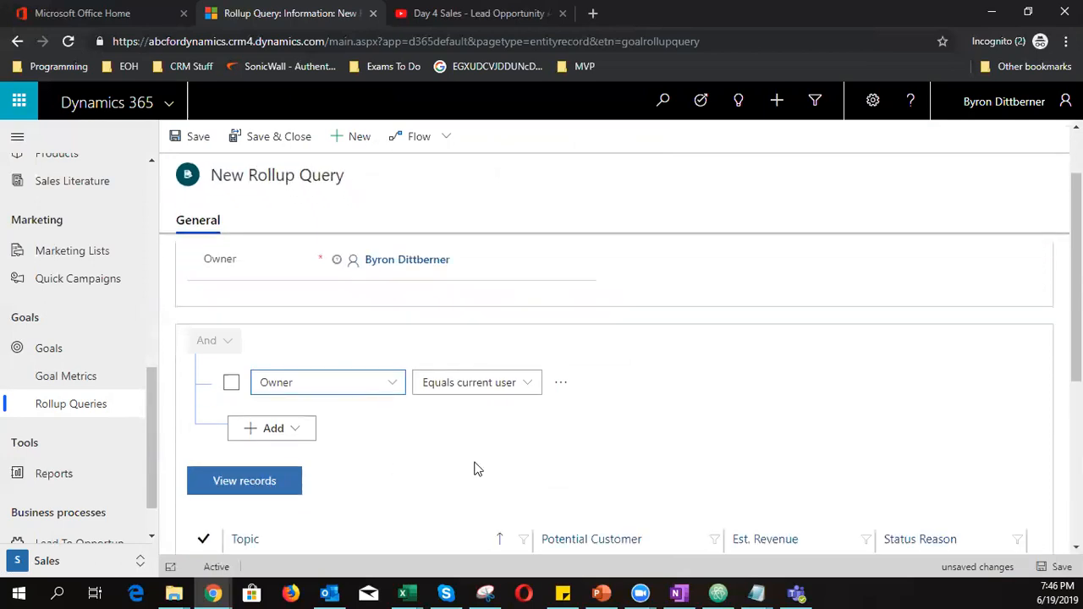
pyautogui.scroll(-3, 477, 469)
pyautogui.scroll(-1, 352, 508)
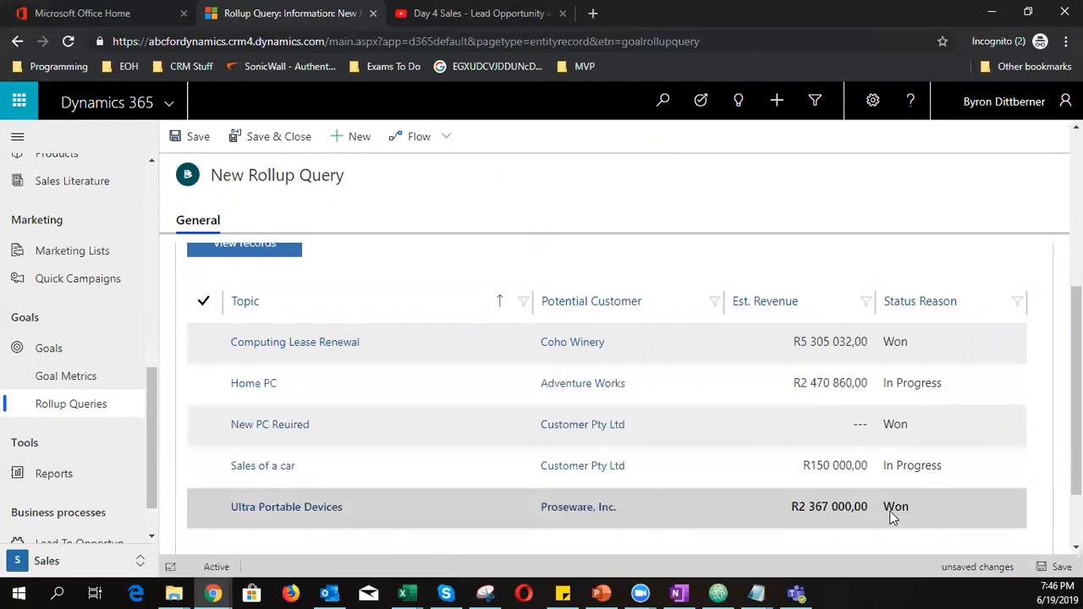
pyautogui.scroll(3, 454, 381)
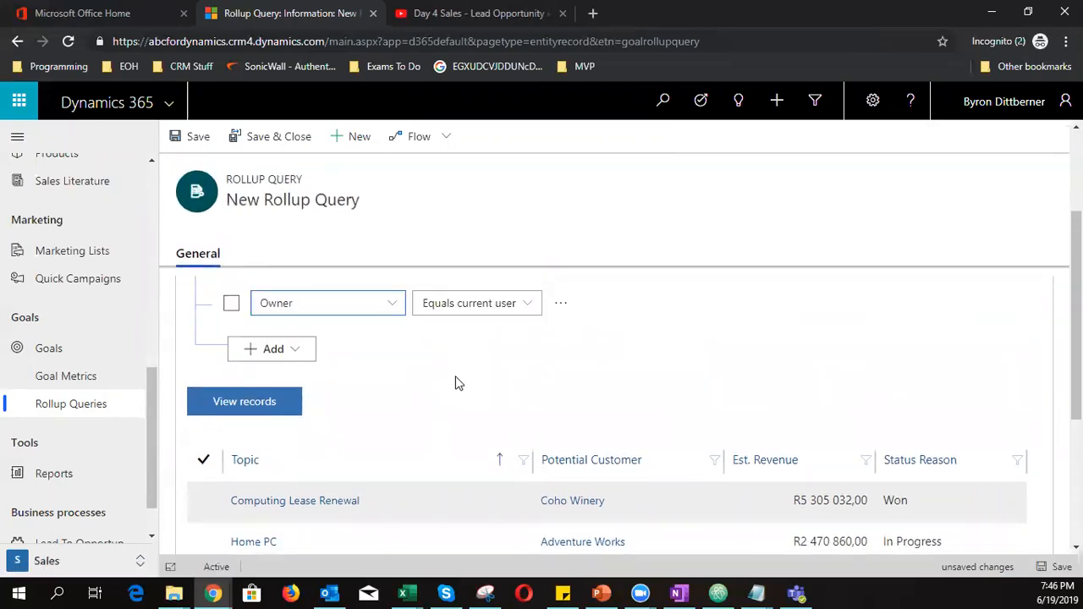
pyautogui.scroll(-3, 455, 380)
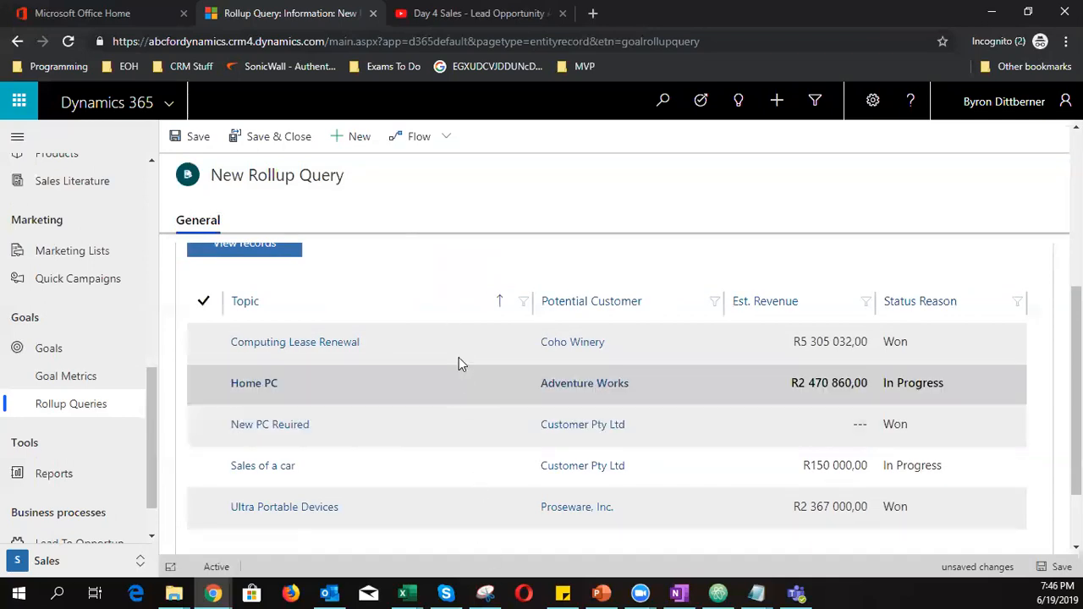
pyautogui.scroll(3, 476, 290)
pyautogui.scroll(3, 476, 292)
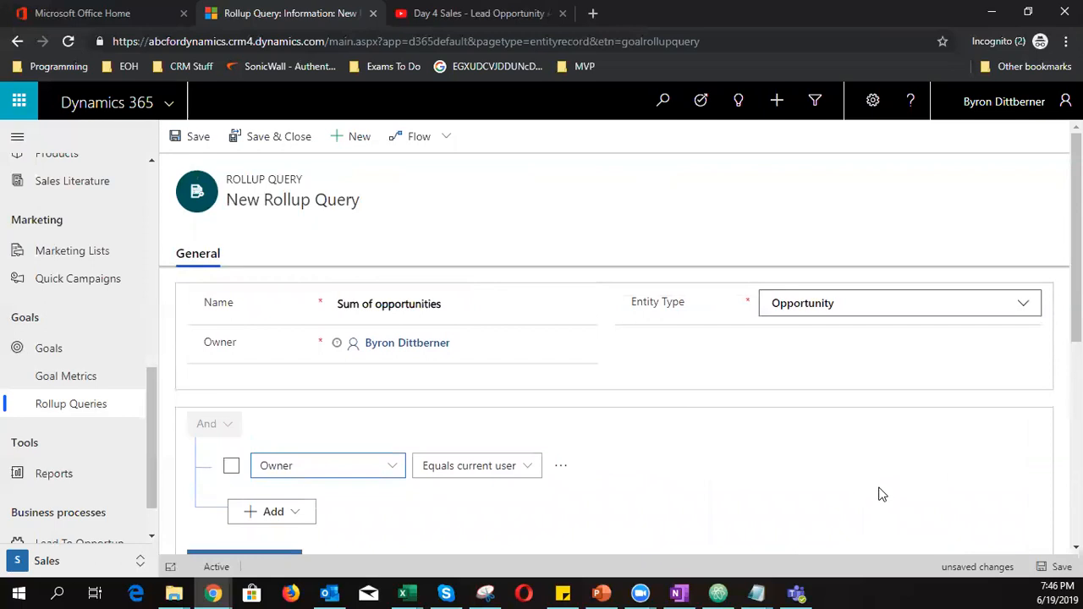
pyautogui.click(1056, 566)
# Scroll through the saved query's five results and back up the navigation to the Sales group
pyautogui.scroll(-5, 588, 413)
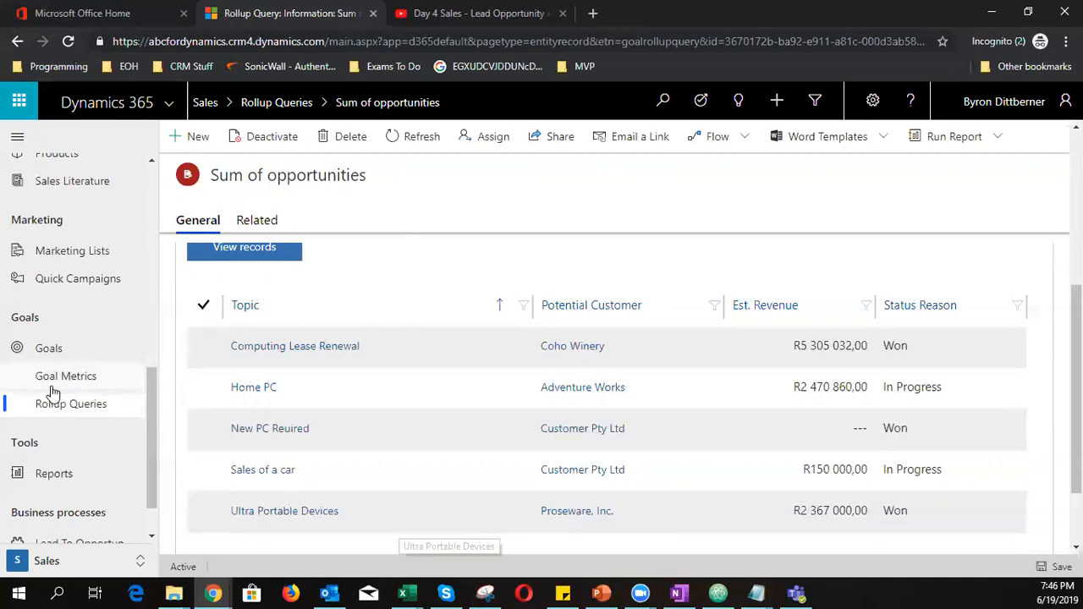
pyautogui.scroll(5, 77, 508)
pyautogui.scroll(5, 78, 458)
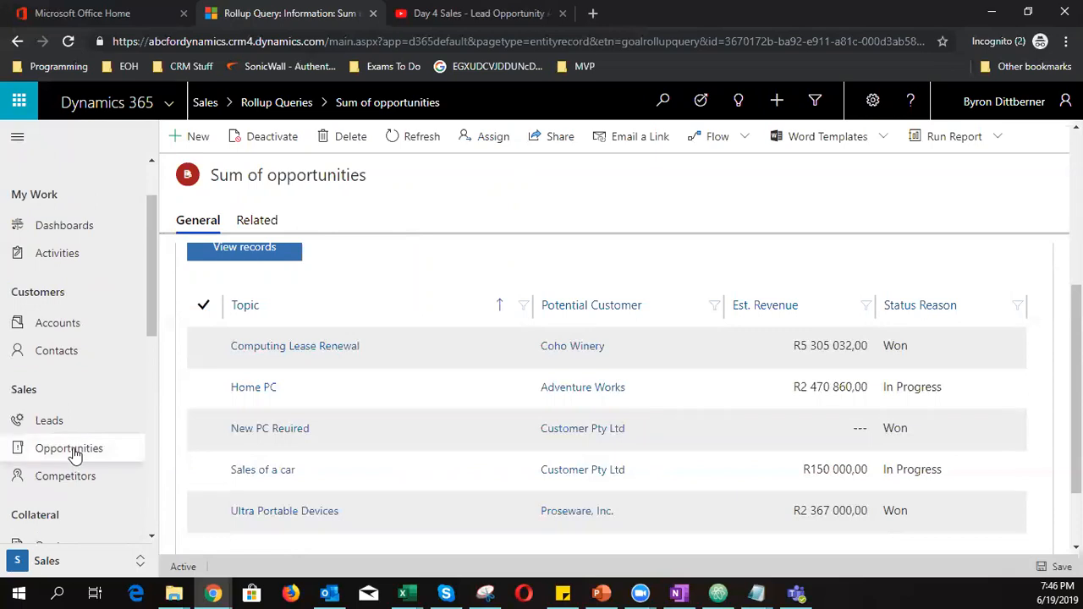
# Switch Opportunities to My Open Opportunities (Home PC, Sales of a car) and start a new opportunity
pyautogui.click(74, 454)
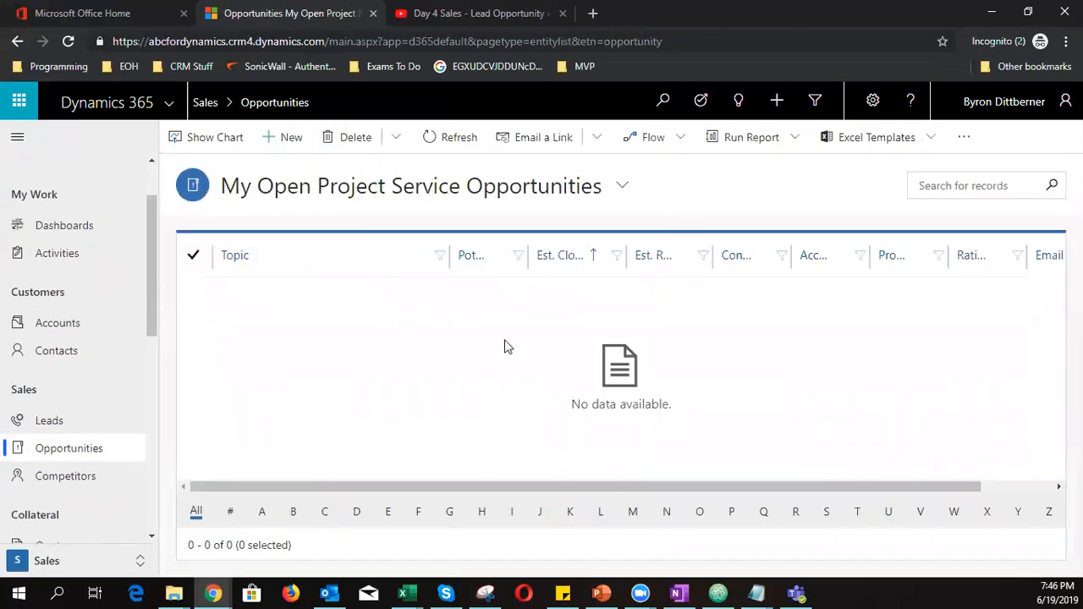
pyautogui.click(482, 193)
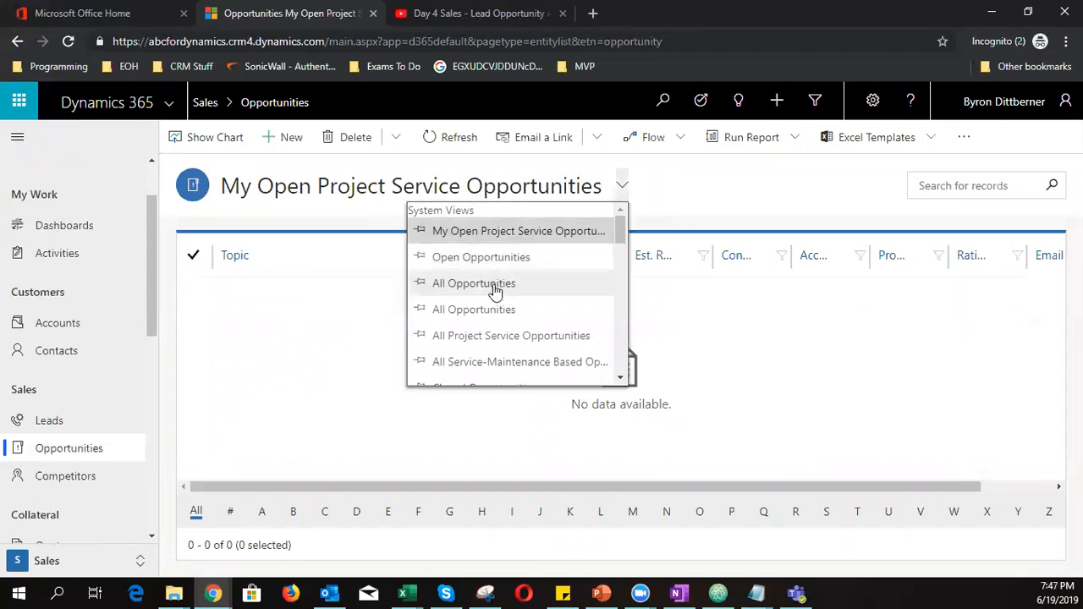
pyautogui.scroll(-2, 527, 338)
pyautogui.scroll(1, 531, 341)
pyautogui.scroll(-3, 531, 341)
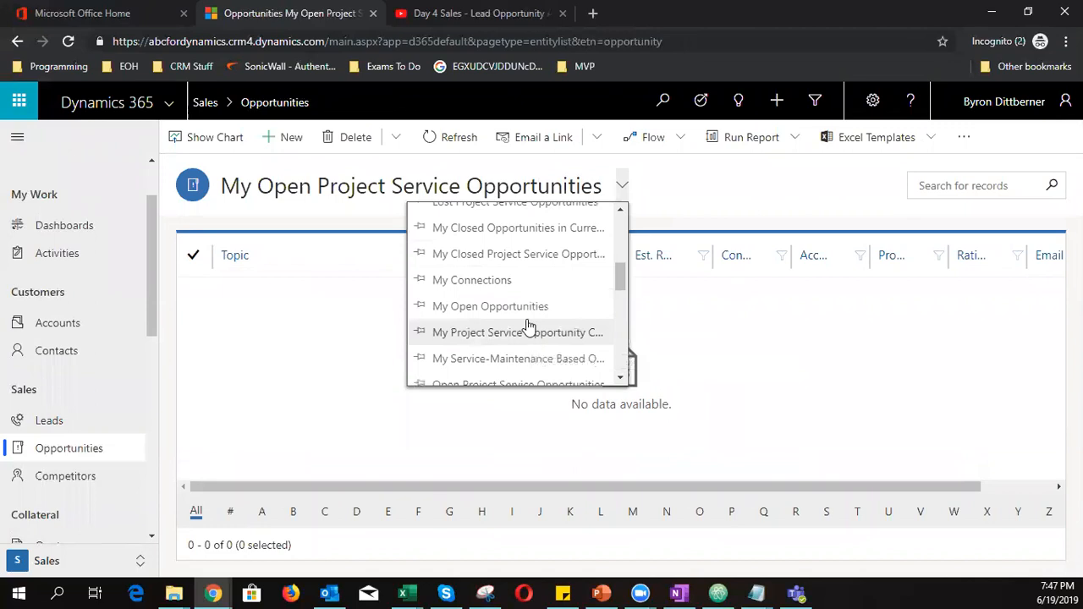
pyautogui.click(535, 311)
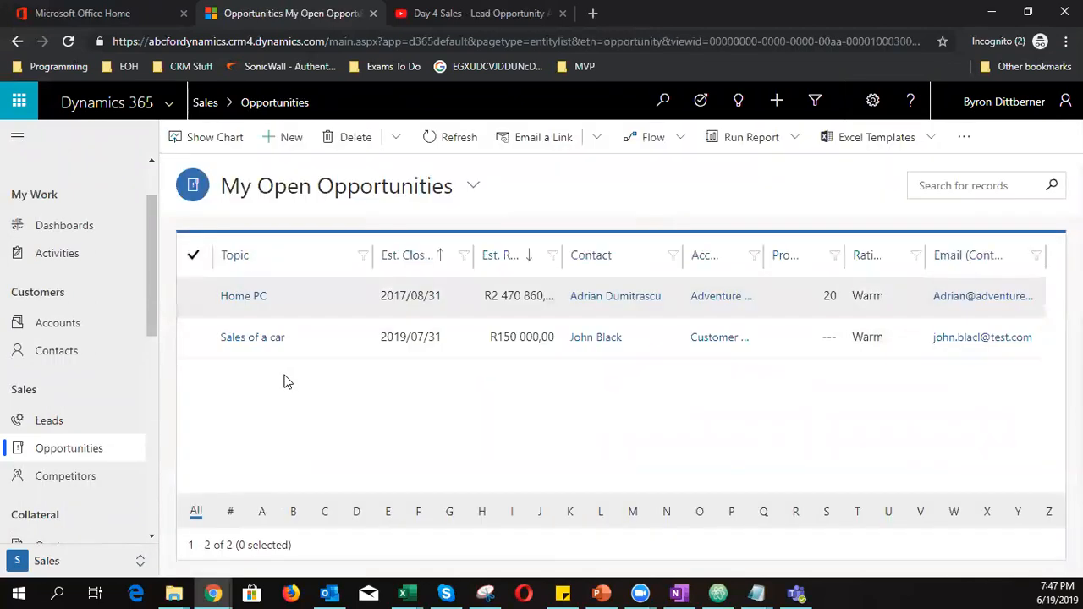
pyautogui.click(289, 137)
# Enter 'Service Agreement' as the new opportunity's topic
pyautogui.click(288, 320)
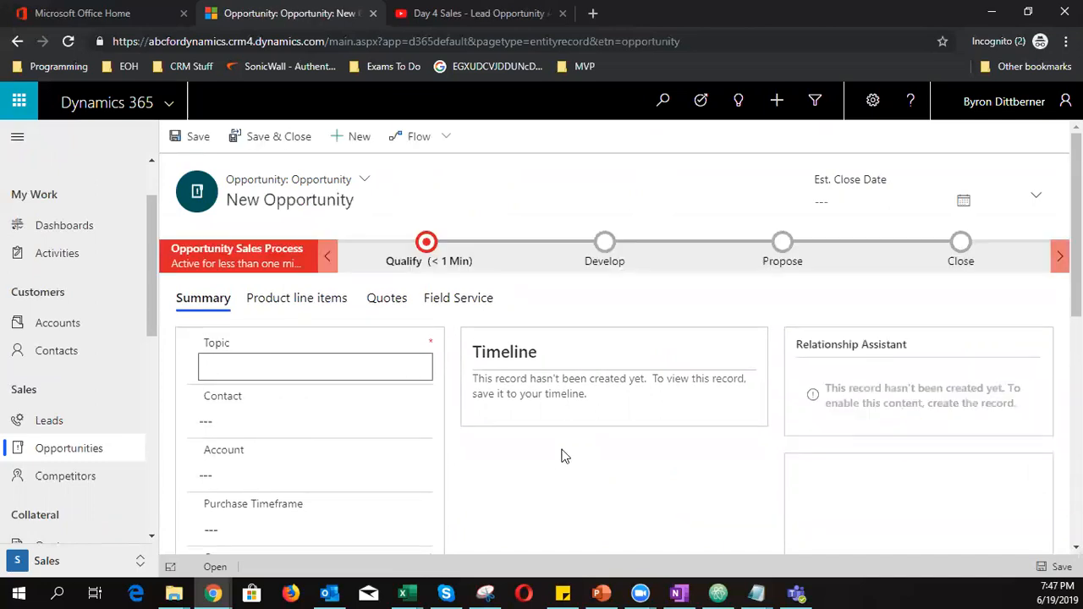
pyautogui.write('Service Agreement')
# Choose the matching contact in the Contact lookup and set the account to Customer Pty Ltd
pyautogui.click(271, 419)
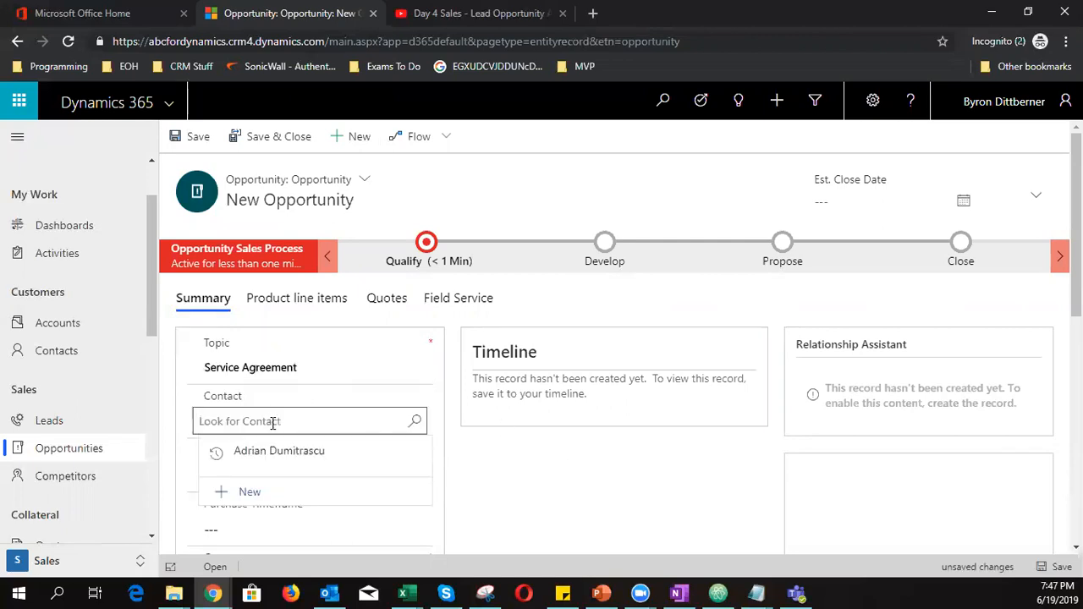
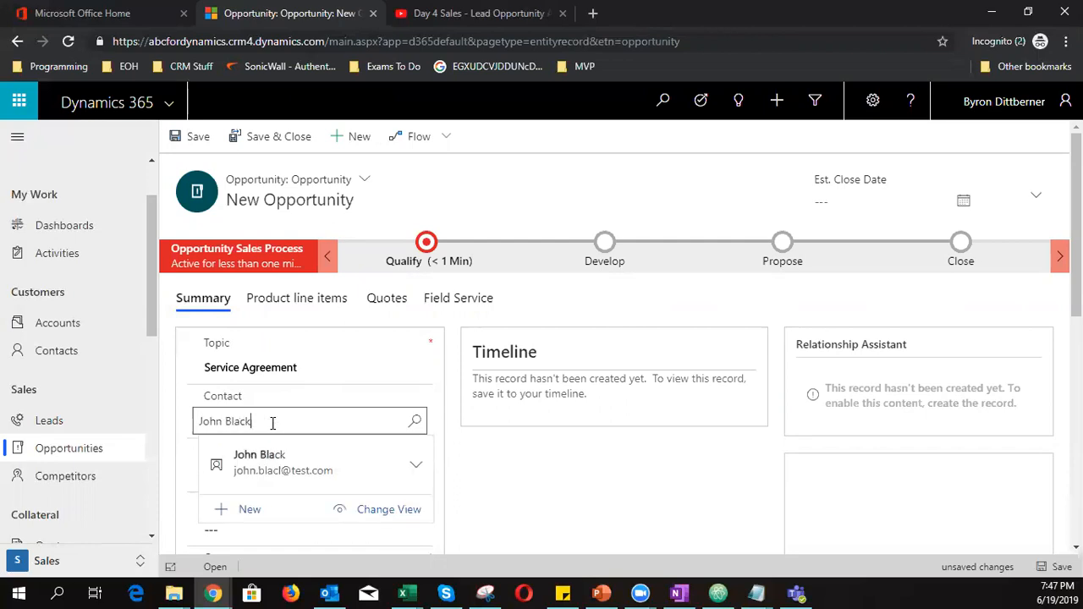
pyautogui.click(281, 474)
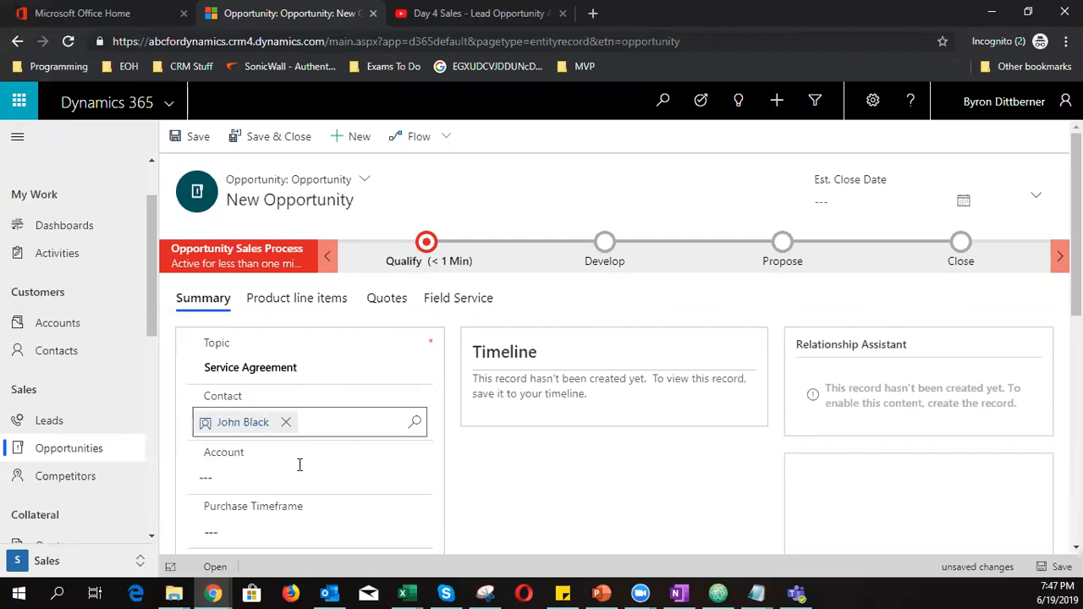
pyautogui.click(291, 482)
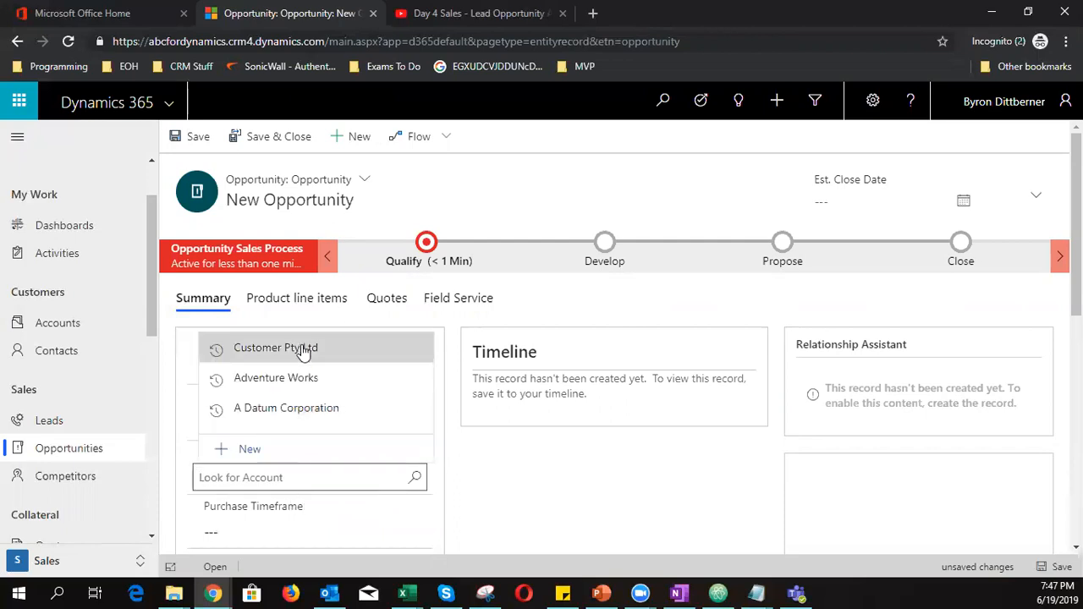
pyautogui.click(319, 346)
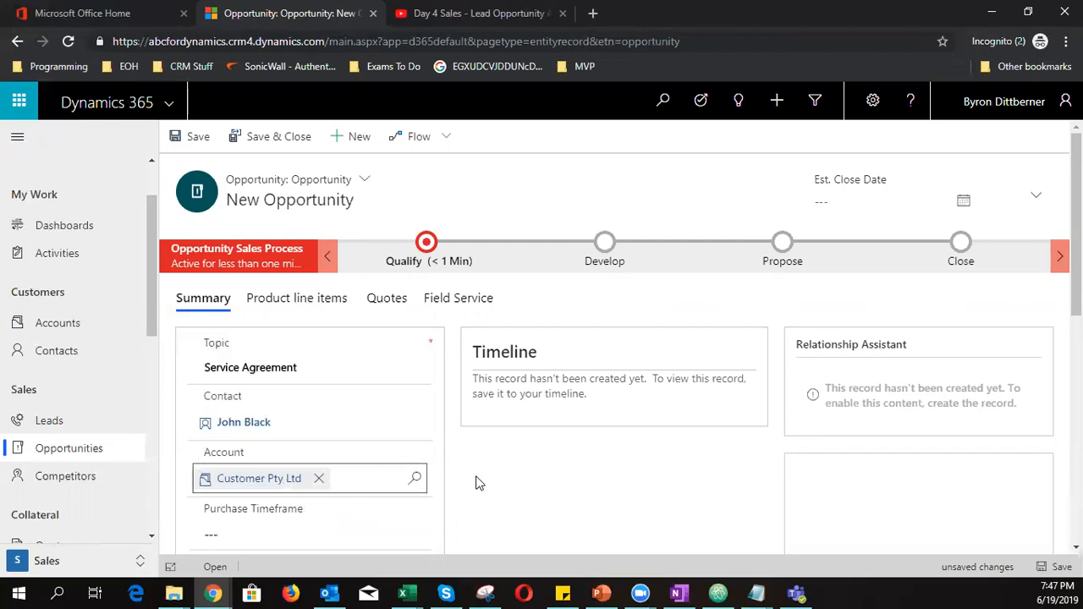
pyautogui.scroll(-3, 476, 482)
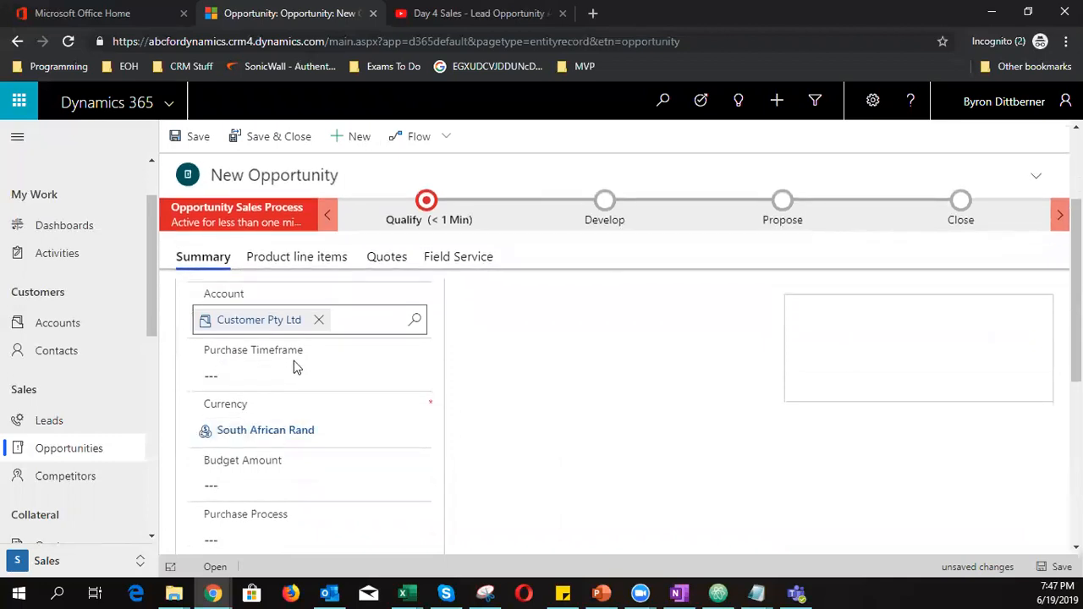
# Set purchase timeframe to Immediate, budget amount to 5000 and purchase process to Unknown
pyautogui.click(296, 376)
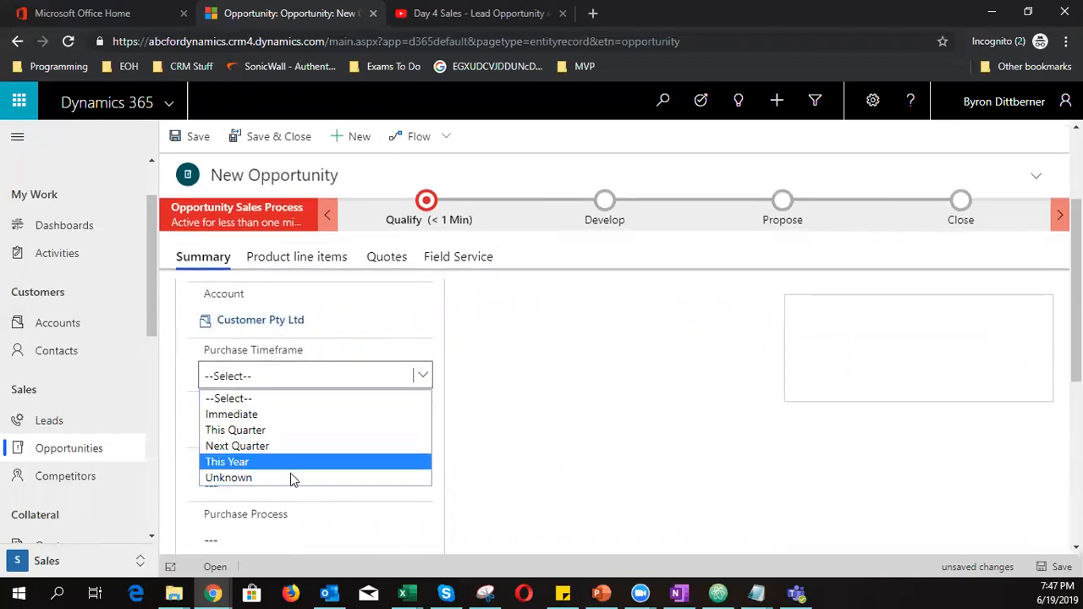
pyautogui.click(291, 417)
pyautogui.scroll(-1, 275, 474)
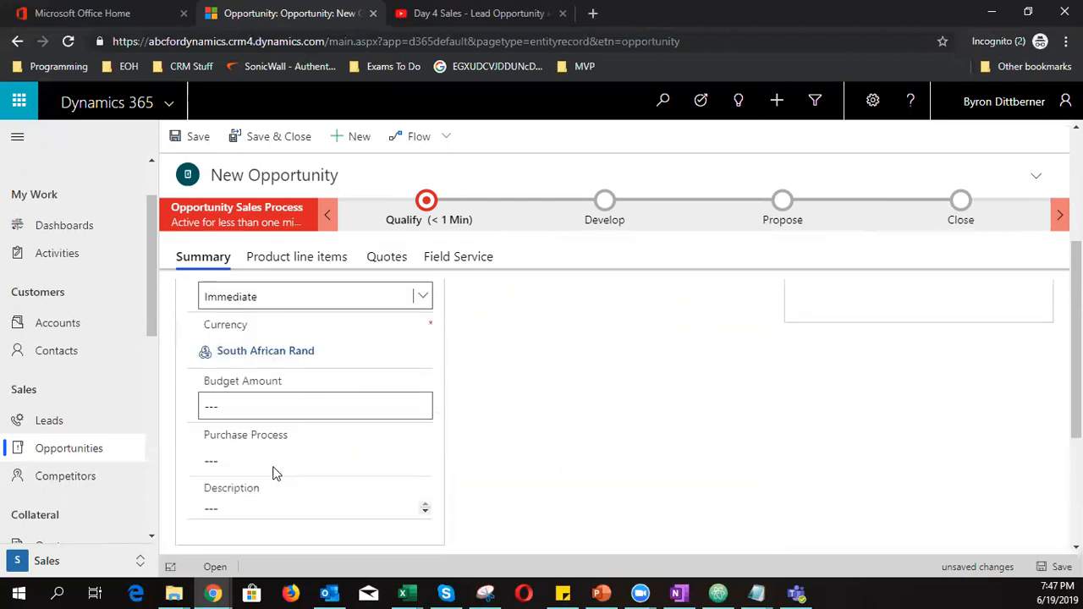
pyautogui.click(282, 412)
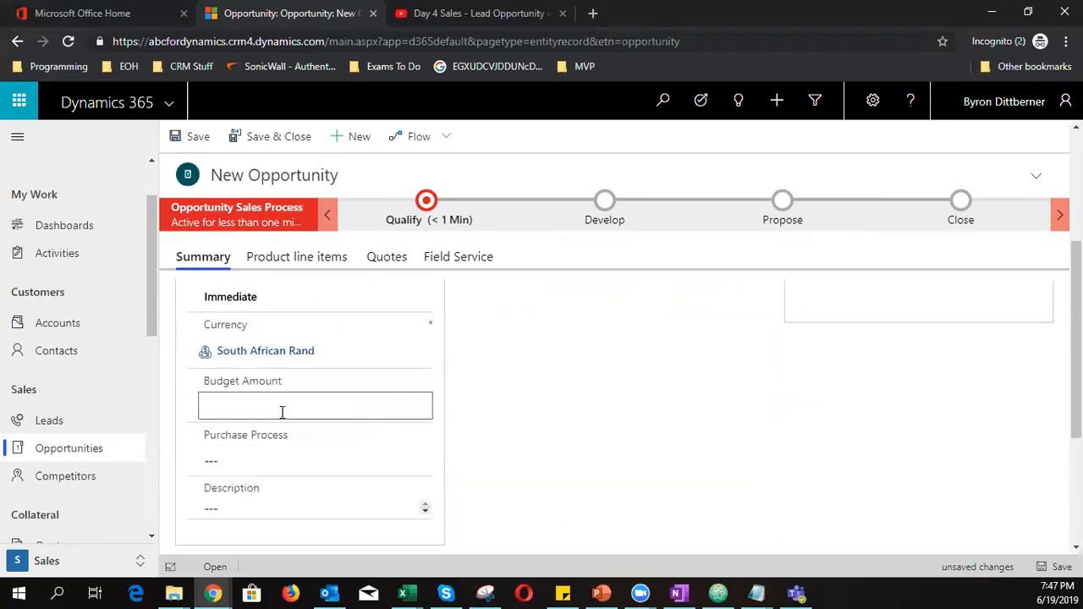
pyautogui.write('5000')
pyautogui.click(286, 458)
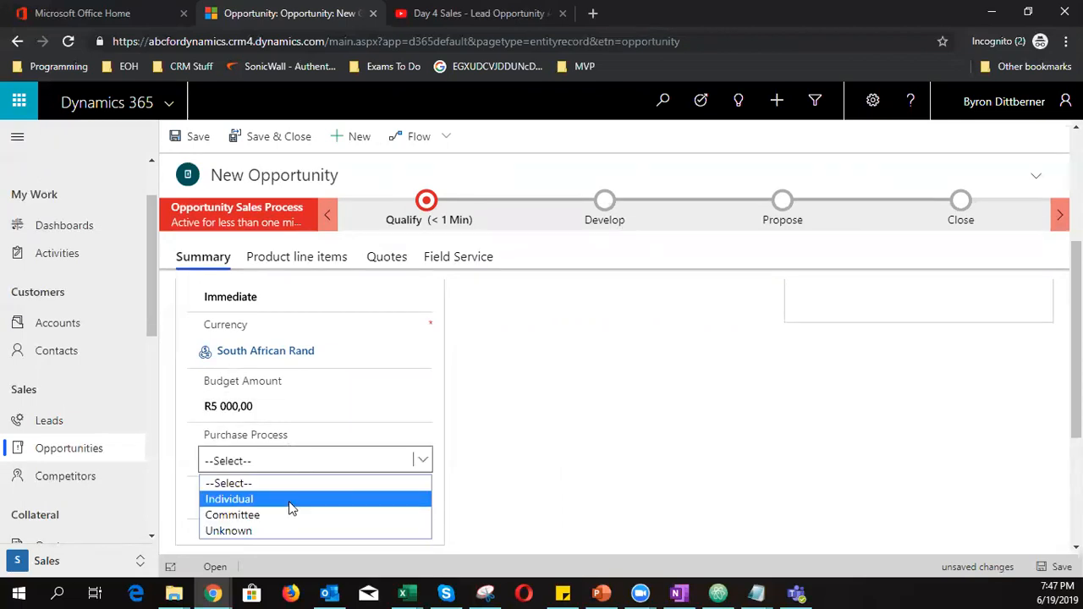
pyautogui.click(258, 531)
pyautogui.scroll(-1, 309, 493)
# Enter the description 'Customer wants a cleaning contract'
pyautogui.click(291, 430)
pyautogui.write('Custome r')
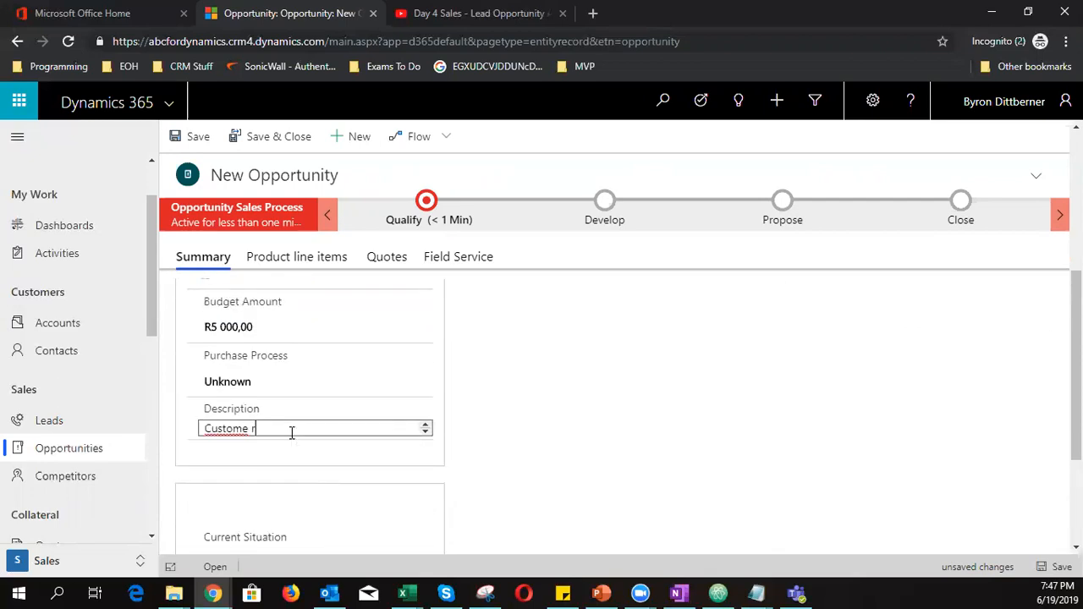
pyautogui.write('wants a contrat')
pyautogui.press('BackSpace')
pyautogui.press('BackSpace')
pyautogui.press('BackSpace')
pyautogui.press('BackSpace')
pyautogui.press('BackSpace')
pyautogui.press('BackSpace')
pyautogui.press('BackSpace')
pyautogui.press('BackSpace')
pyautogui.press('BackSpace')
pyautogui.press('BackSpace')
pyautogui.press('BackSpace')
pyautogui.press('BackSpace')
pyautogui.press('BackSpace')
pyautogui.press('BackSpace')
pyautogui.press('BackSpace')
pyautogui.press('BackSpace')
pyautogui.press('BackSpace')
pyautogui.press('BackSpace')
pyautogui.press('BackSpace')
pyautogui.write('r wants a cleaning contract')
pyautogui.click(495, 412)
pyautogui.scroll(5, 546, 461)
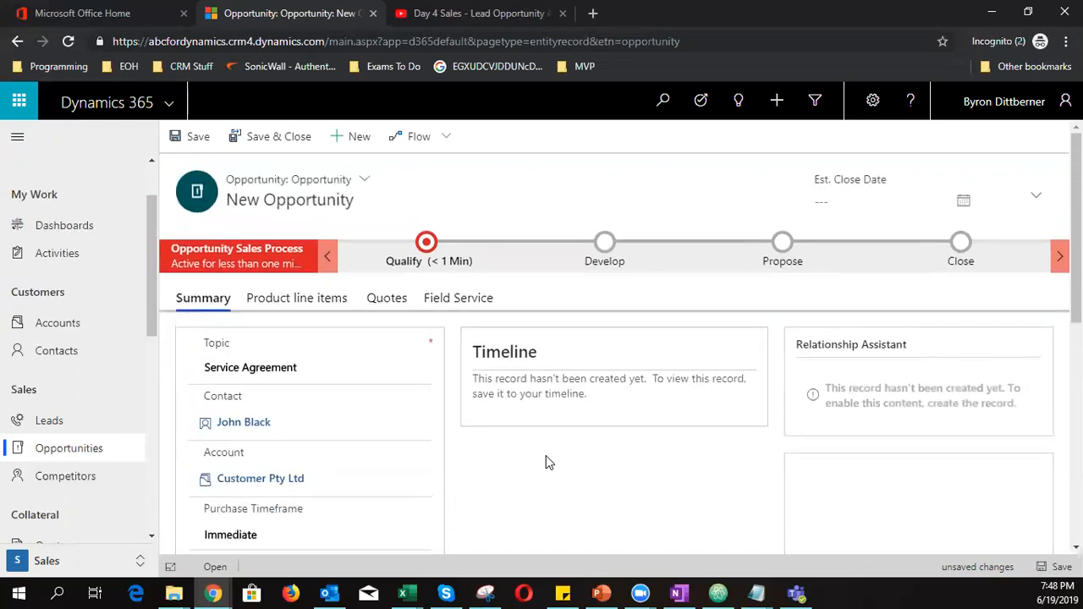
# Save the Service Agreement opportunity and set its price list to Retail
pyautogui.click(1056, 567)
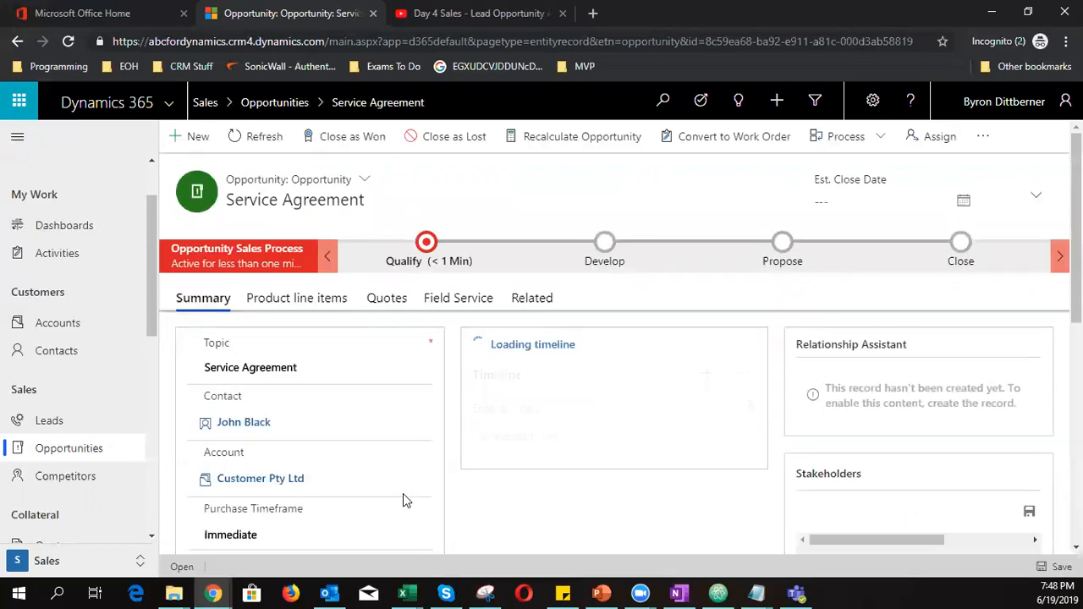
pyautogui.click(312, 303)
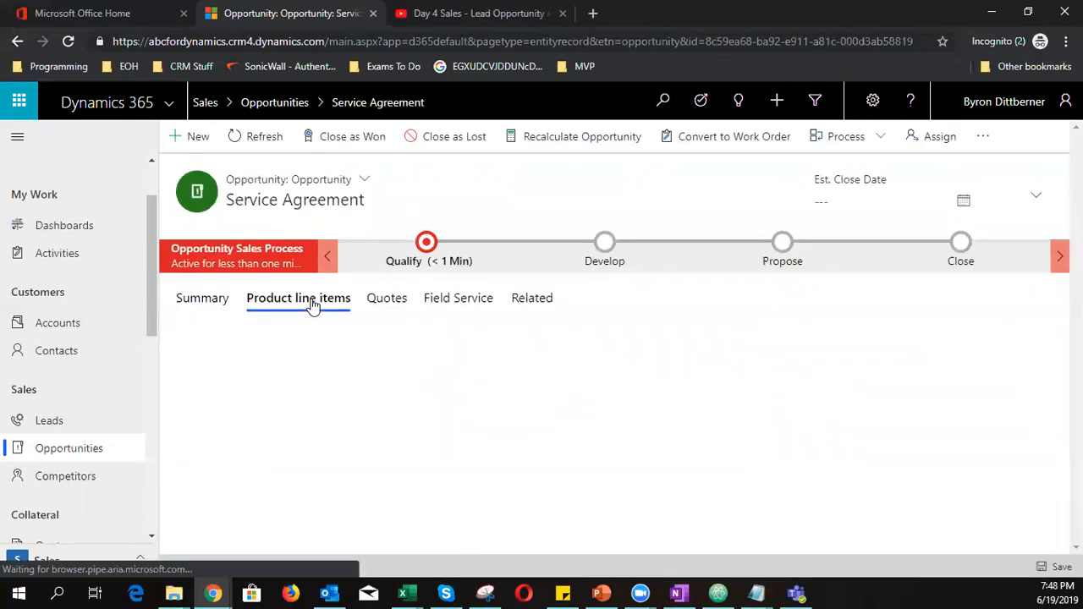
pyautogui.click(381, 350)
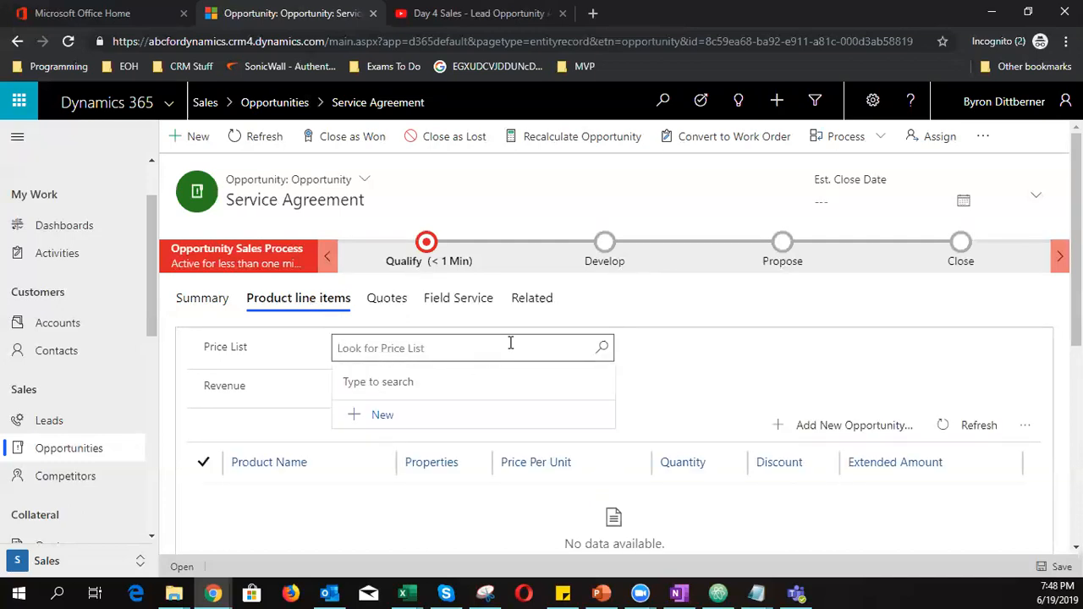
pyautogui.click(601, 348)
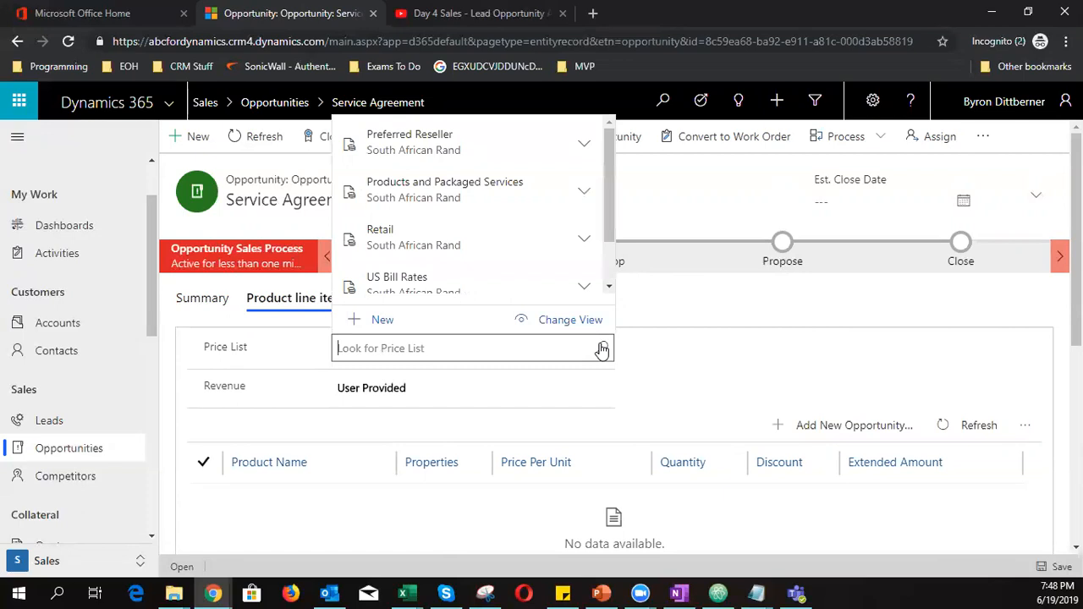
pyautogui.click(476, 246)
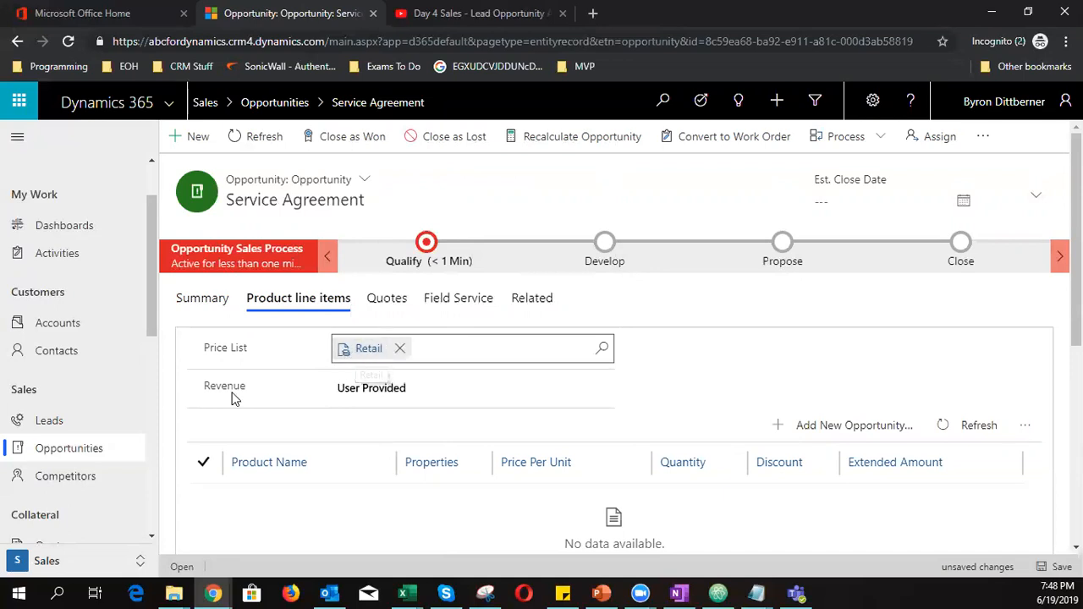
# Set Revenue to System Calculated and start a new opportunity product line
pyautogui.click(354, 392)
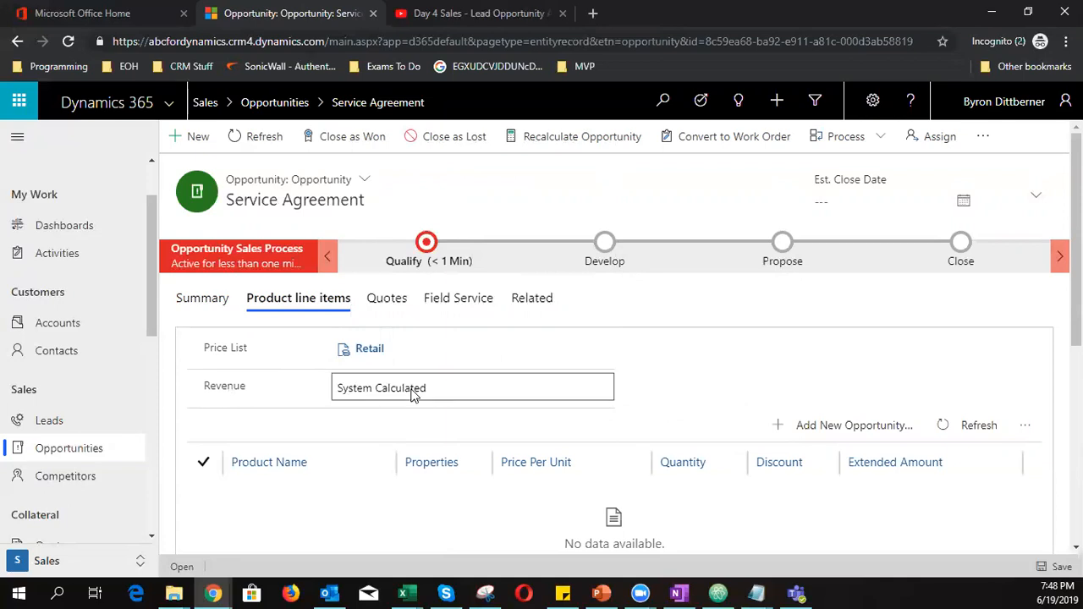
pyautogui.scroll(-1, 579, 387)
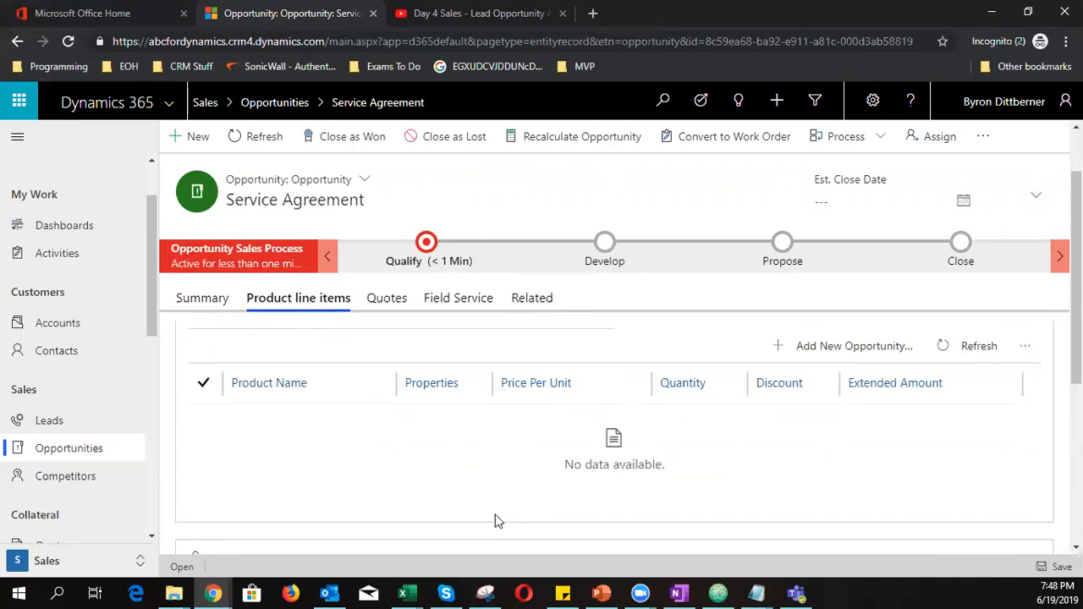
pyautogui.scroll(1, 493, 520)
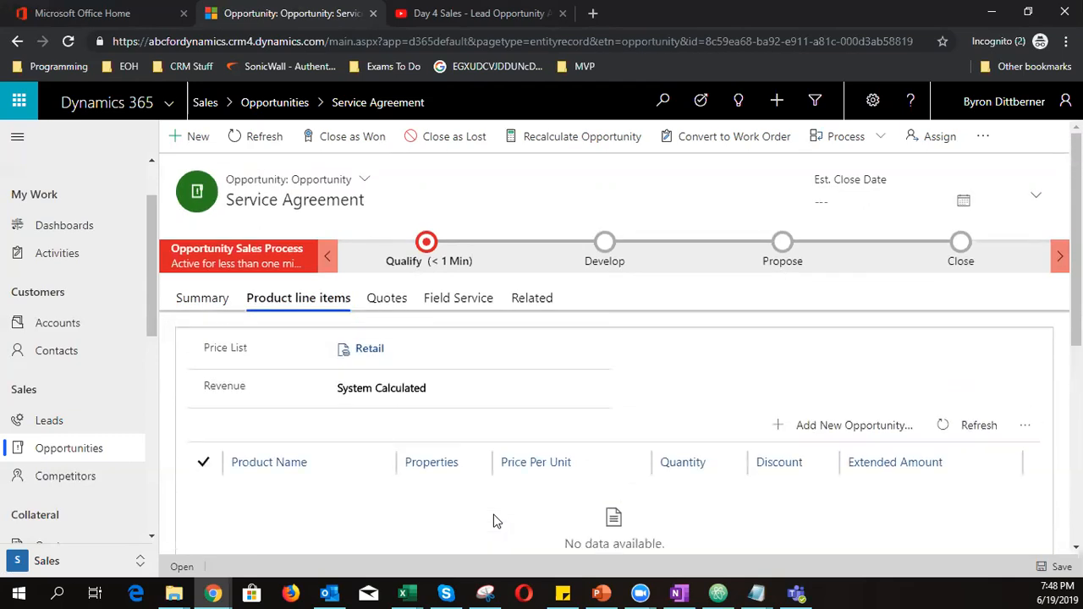
pyautogui.click(409, 387)
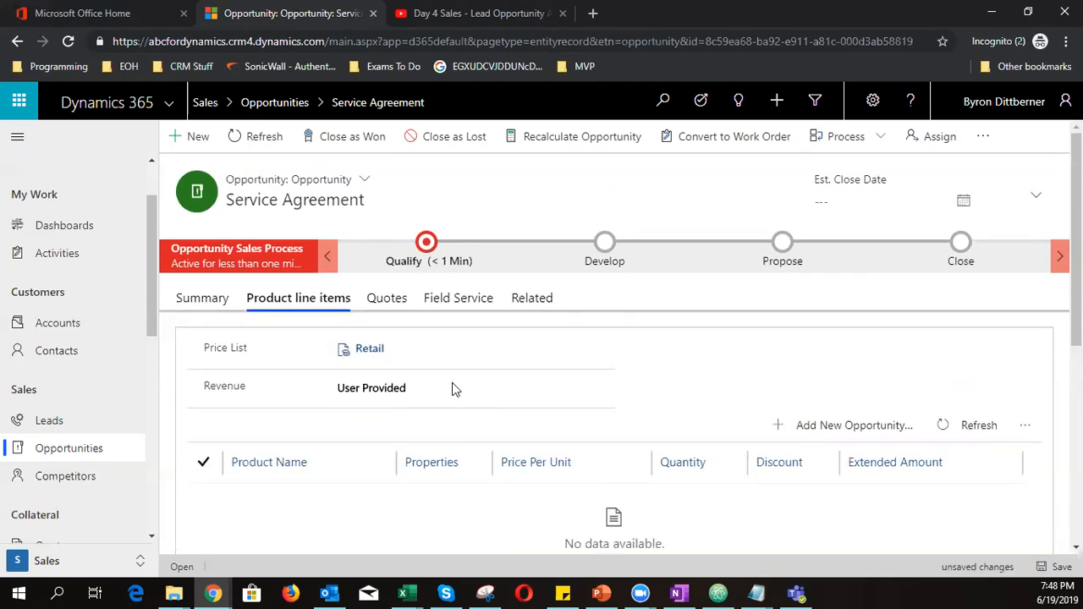
pyautogui.click(398, 387)
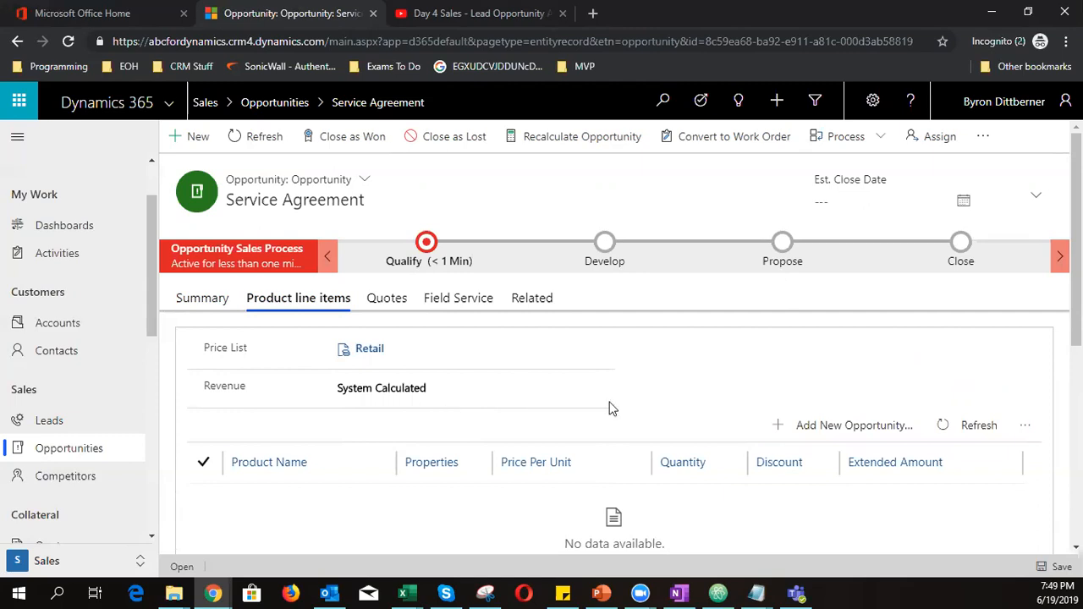
pyautogui.click(826, 426)
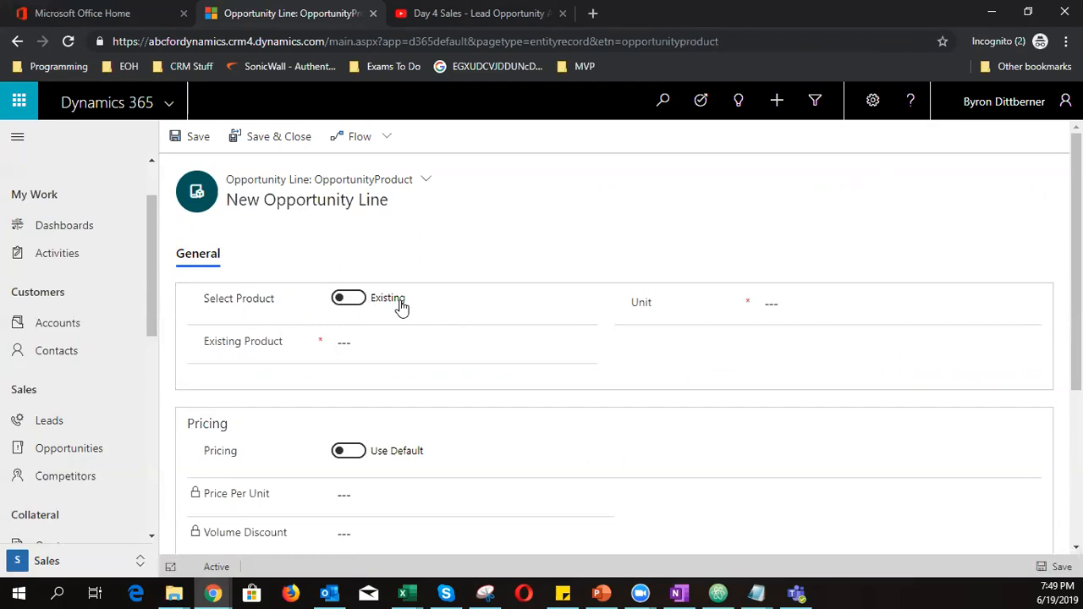
# Add and save a write-in Cleaning Service line at R5 000,00, quantity 1
pyautogui.click(351, 298)
pyautogui.click(807, 303)
pyautogui.write('Cleaning Service')
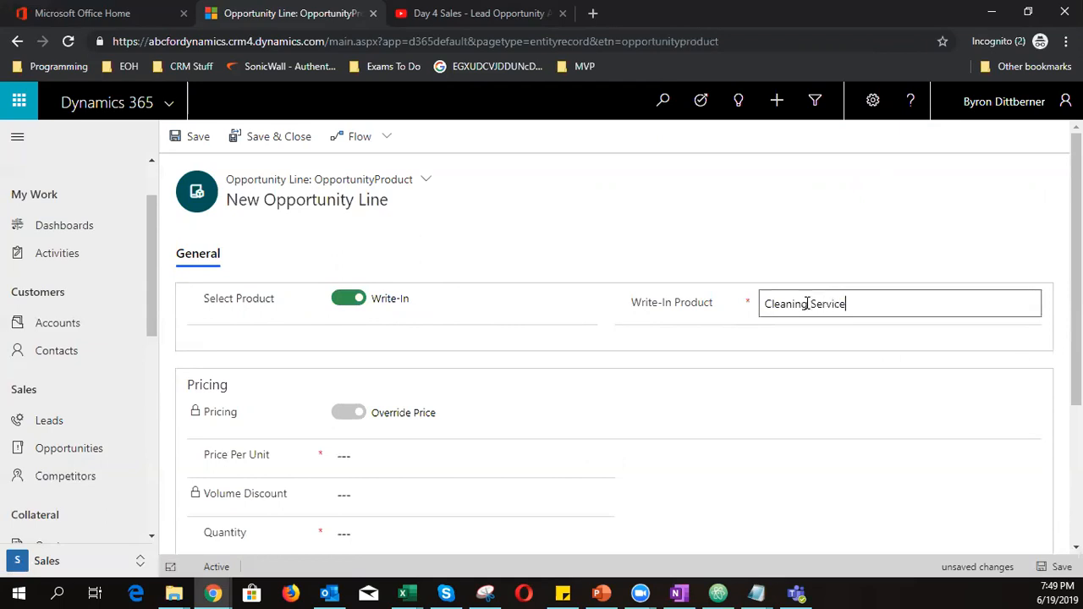
pyautogui.scroll(-2, 754, 324)
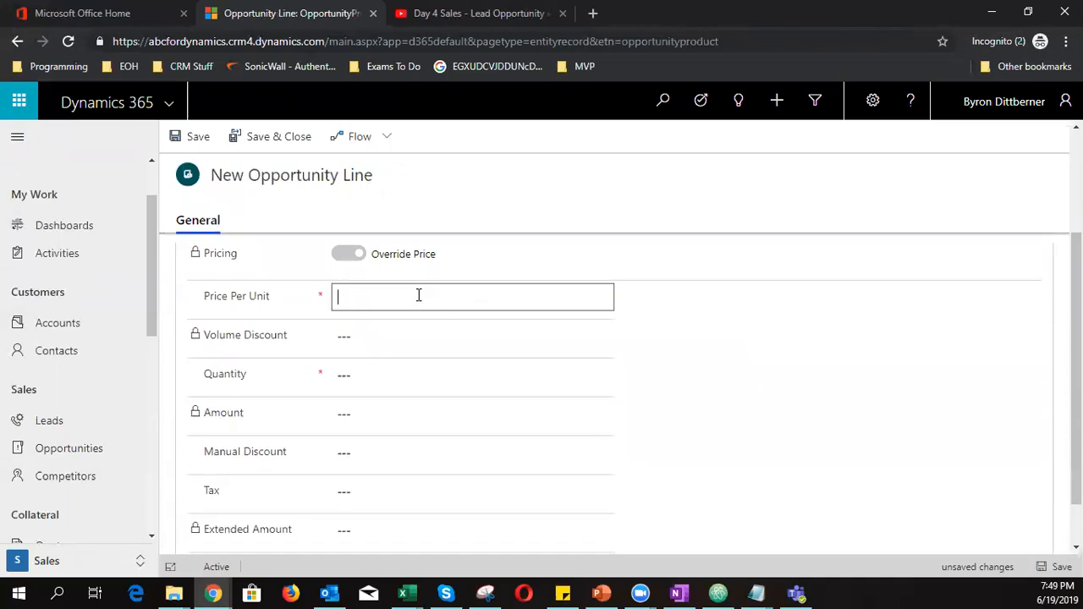
pyautogui.write('5000')
pyautogui.click(399, 368)
pyautogui.scroll(-2, 399, 368)
pyautogui.scroll(3, 407, 376)
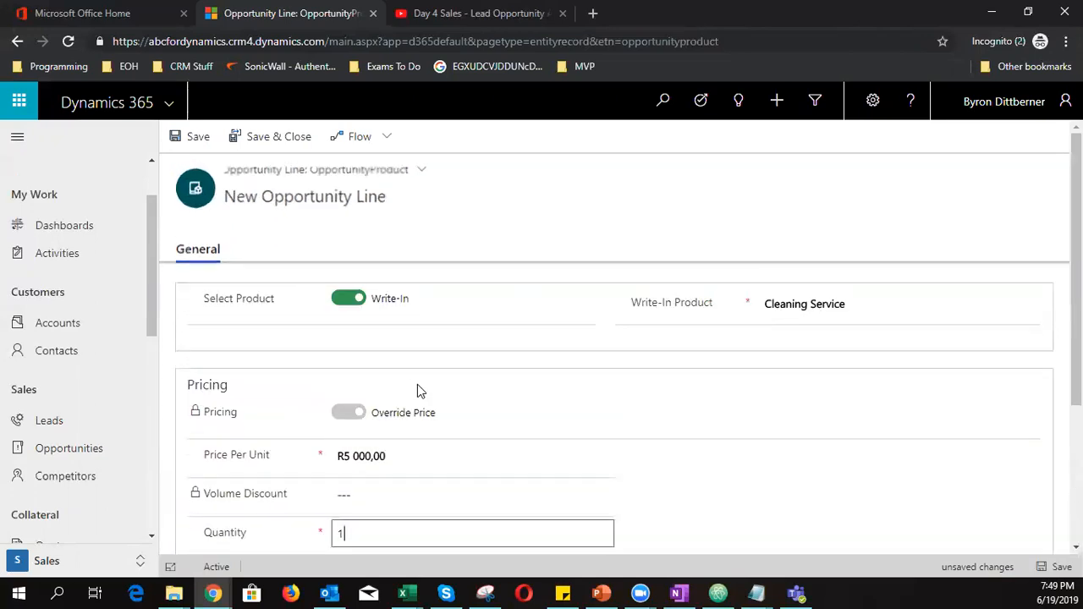
pyautogui.click(1053, 566)
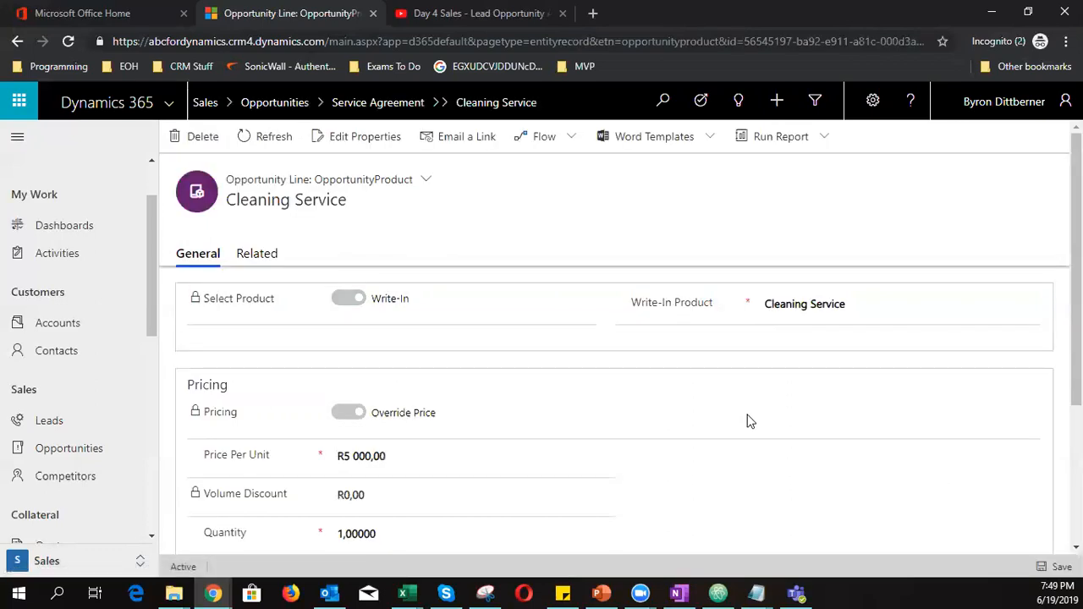
pyautogui.click(17, 41)
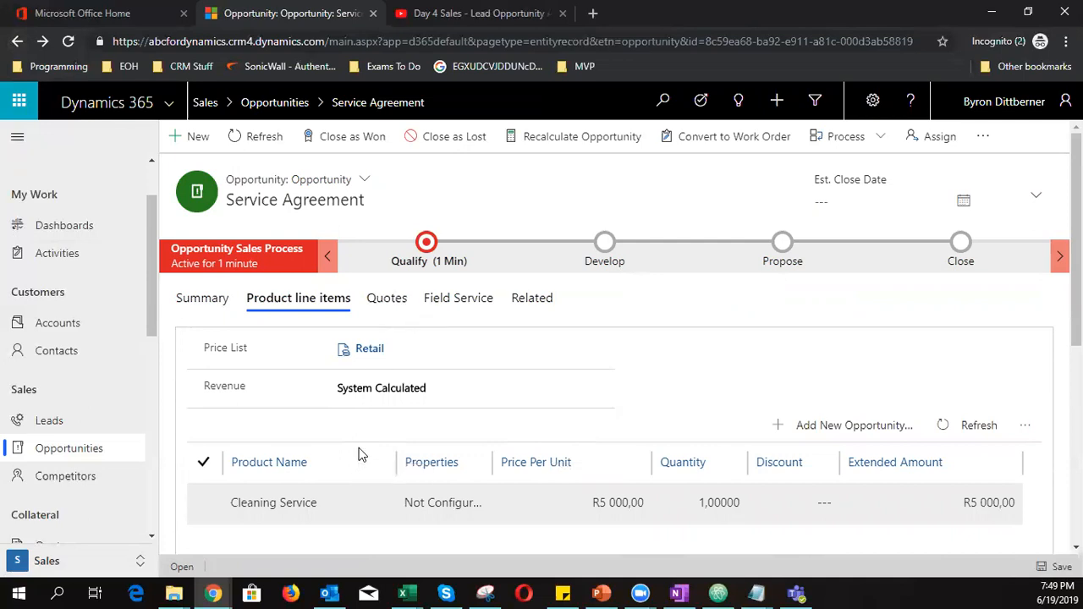
# Set the opportunity's estimated close date to 30 June 2019 and save
pyautogui.click(189, 311)
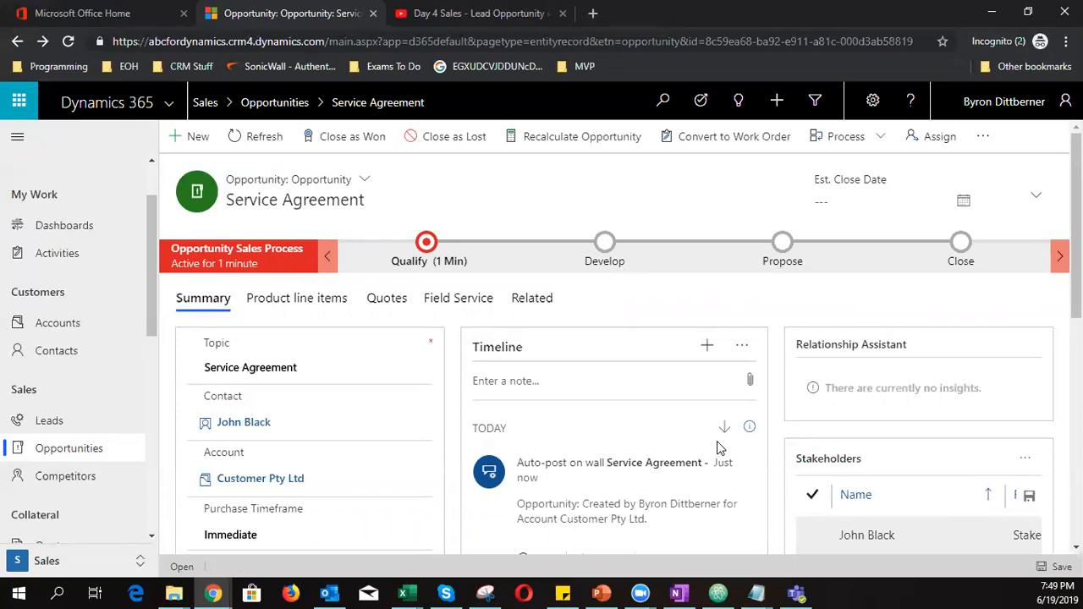
pyautogui.click(862, 201)
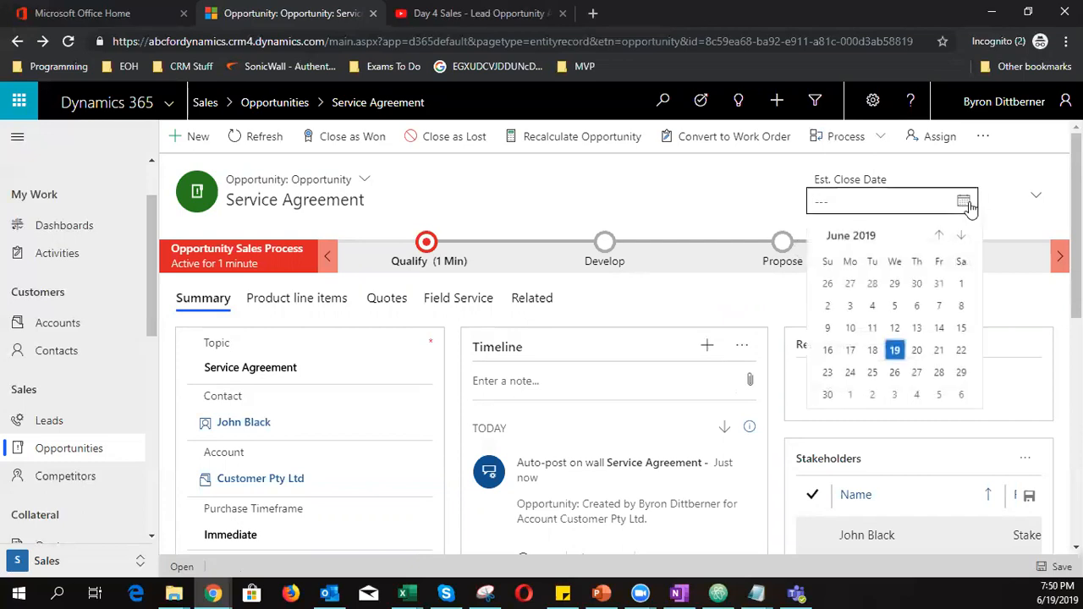
pyautogui.click(830, 399)
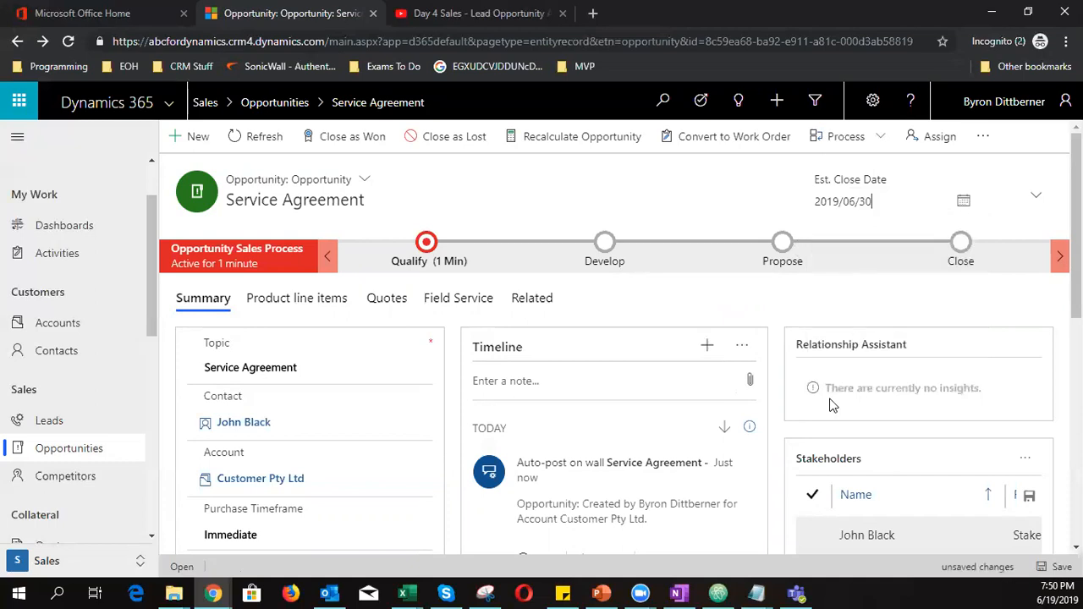
pyautogui.click(1057, 568)
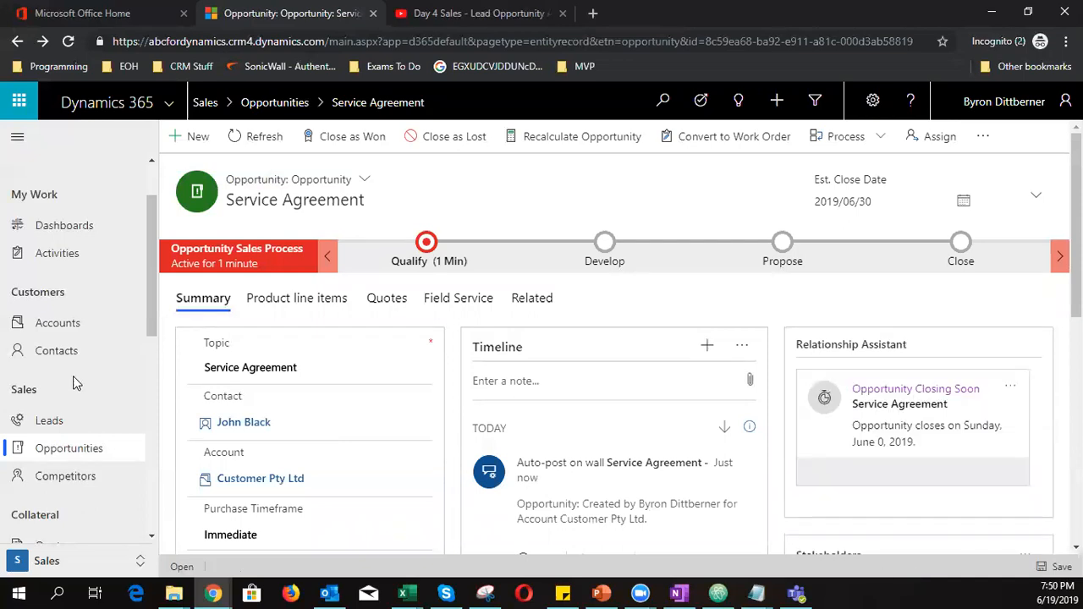
# Go to the Goals list, showing My Goals for This Period
pyautogui.scroll(-4, 75, 377)
pyautogui.scroll(-1, 74, 409)
pyautogui.click(72, 428)
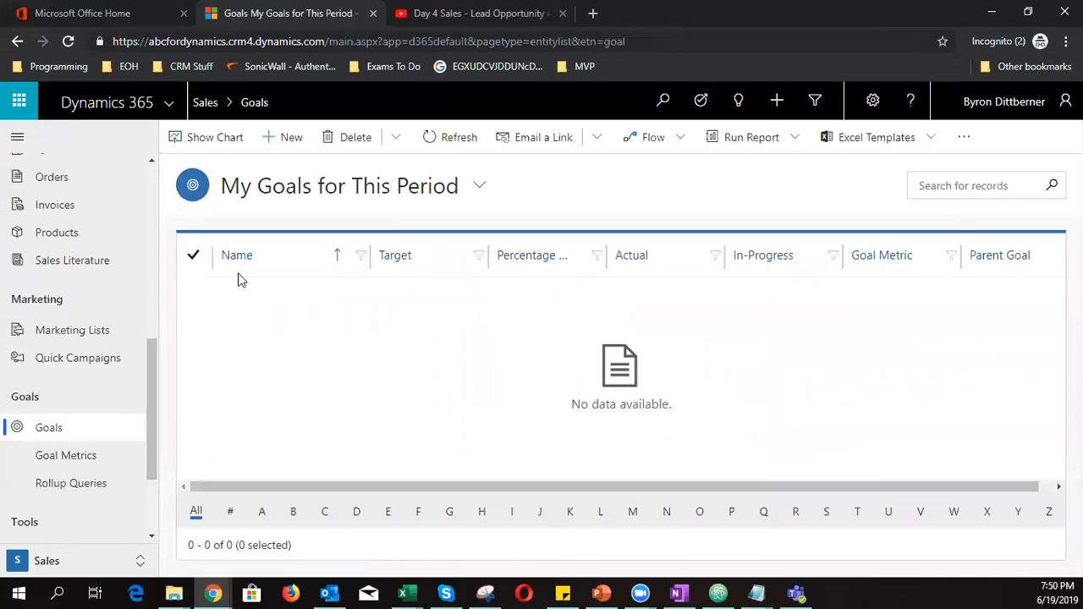
# In My Active Goals, recalculate actuals and open the Annual goal for Byron record
pyautogui.click(296, 187)
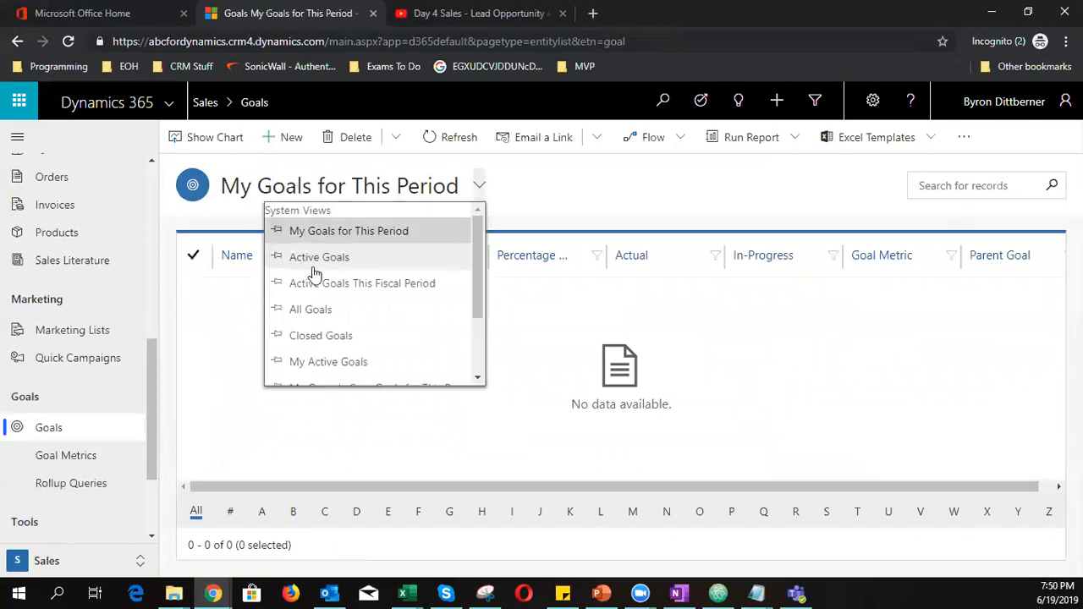
pyautogui.click(340, 364)
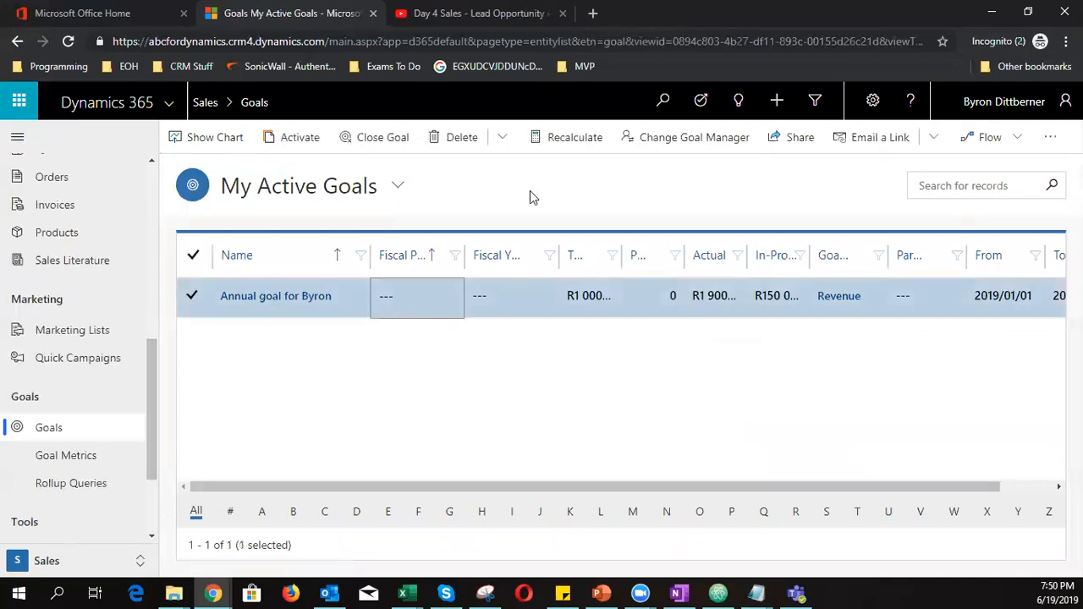
pyautogui.click(562, 139)
pyautogui.click(598, 411)
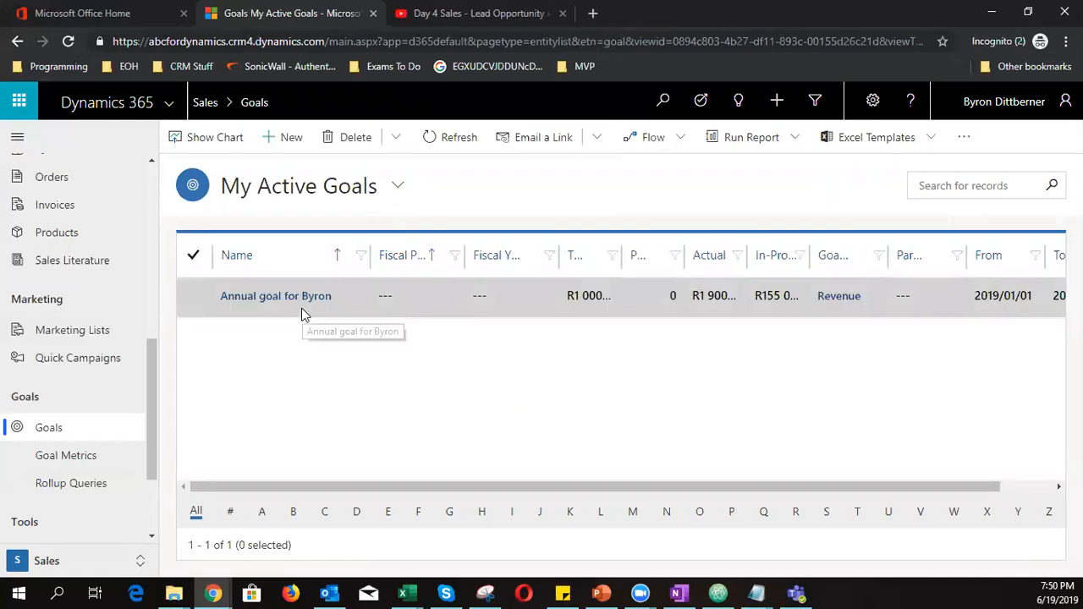
pyautogui.click(395, 306)
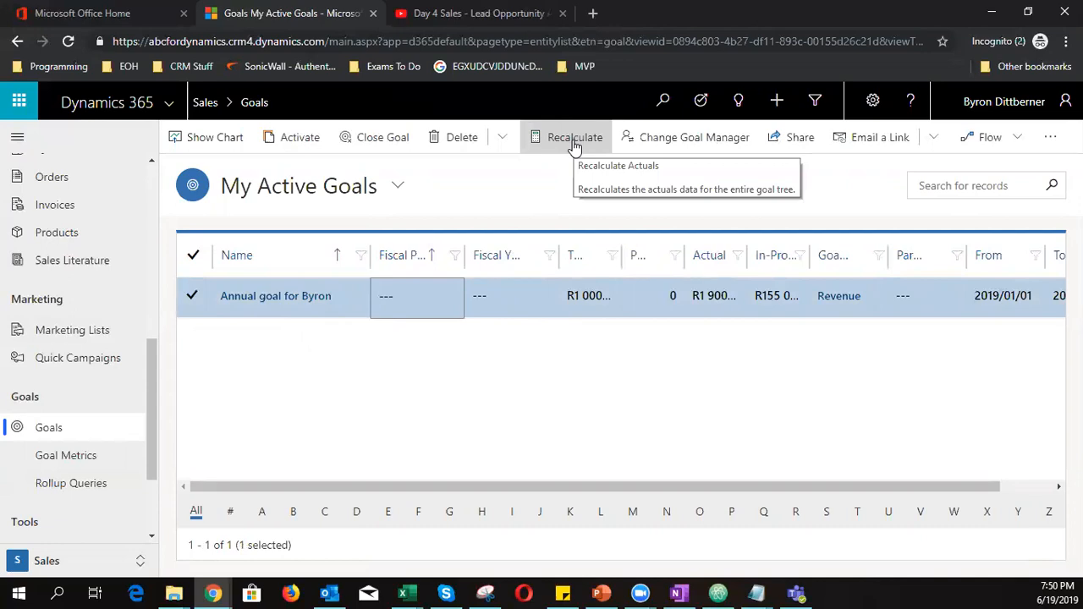
pyautogui.click(272, 296)
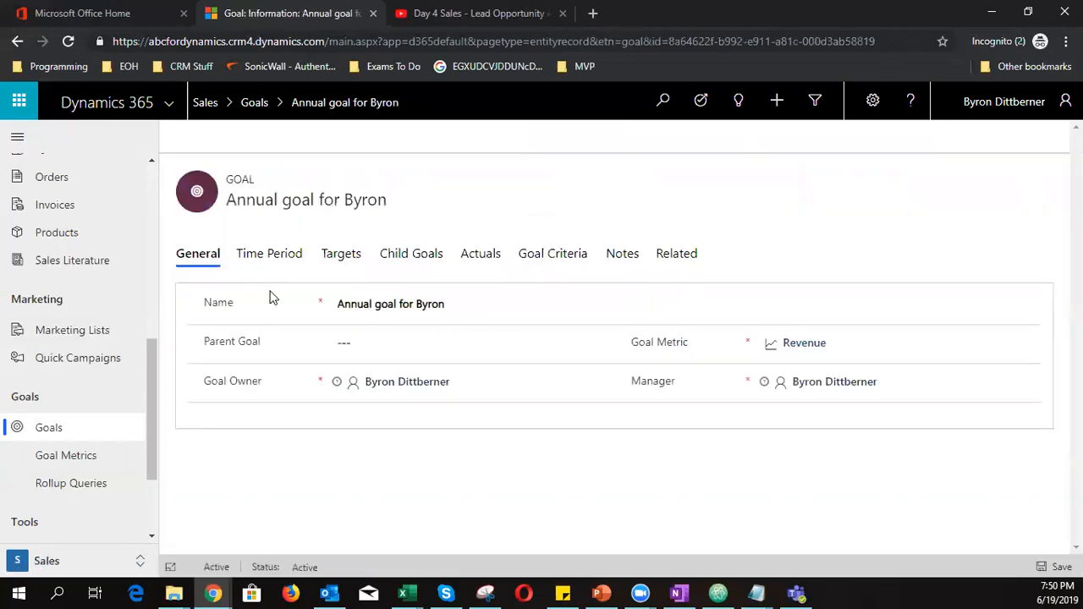
# Review Byron's goal: R1 900,00 actual, R155 000,00 in progress, R1 000 000,00 target
pyautogui.click(473, 265)
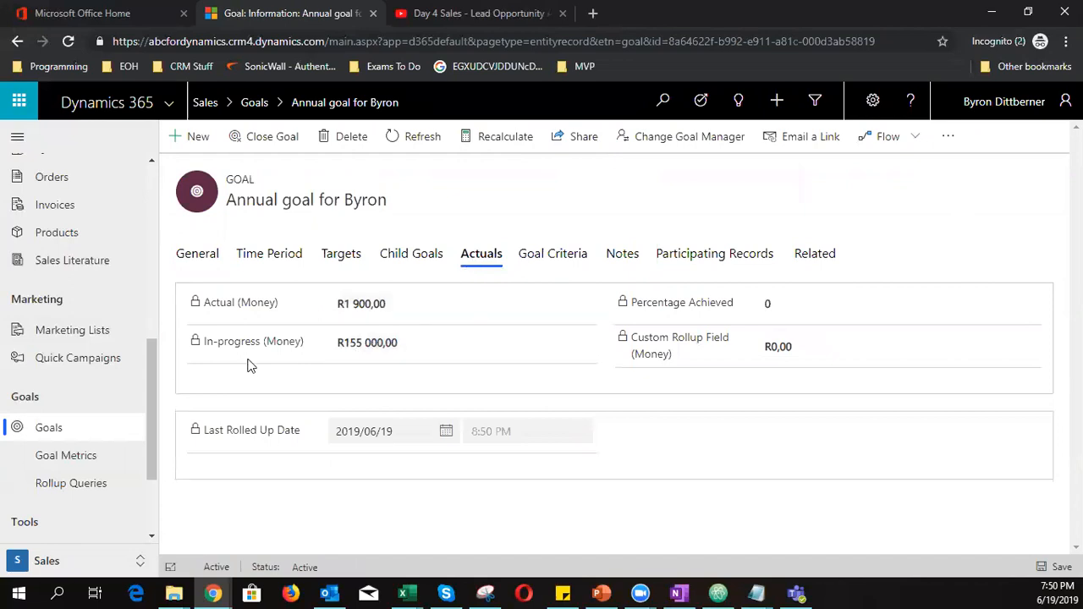
pyautogui.moveTo(362, 353)
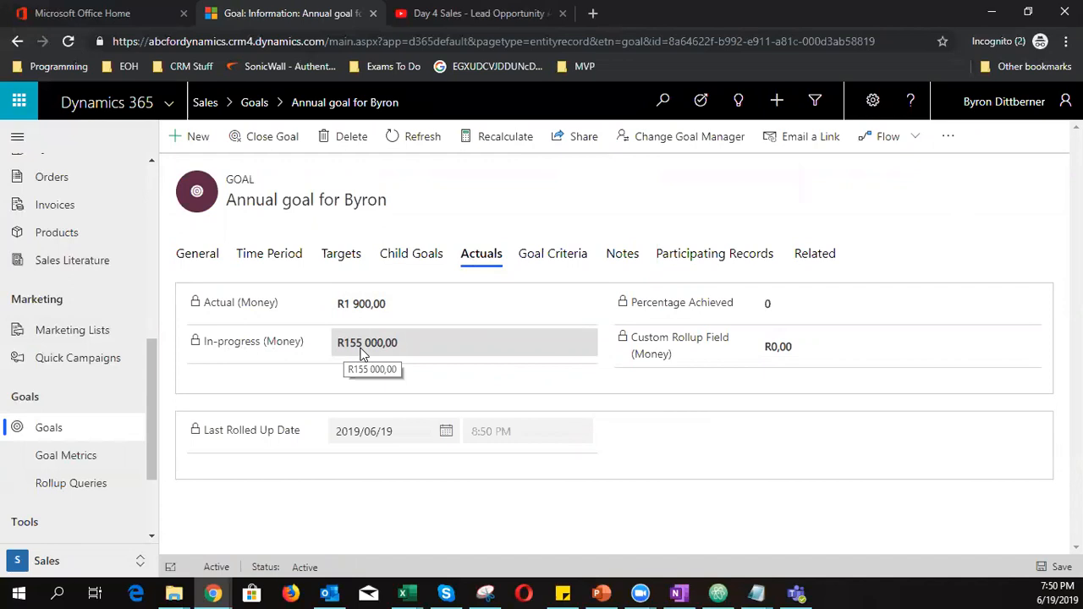
pyautogui.click(348, 254)
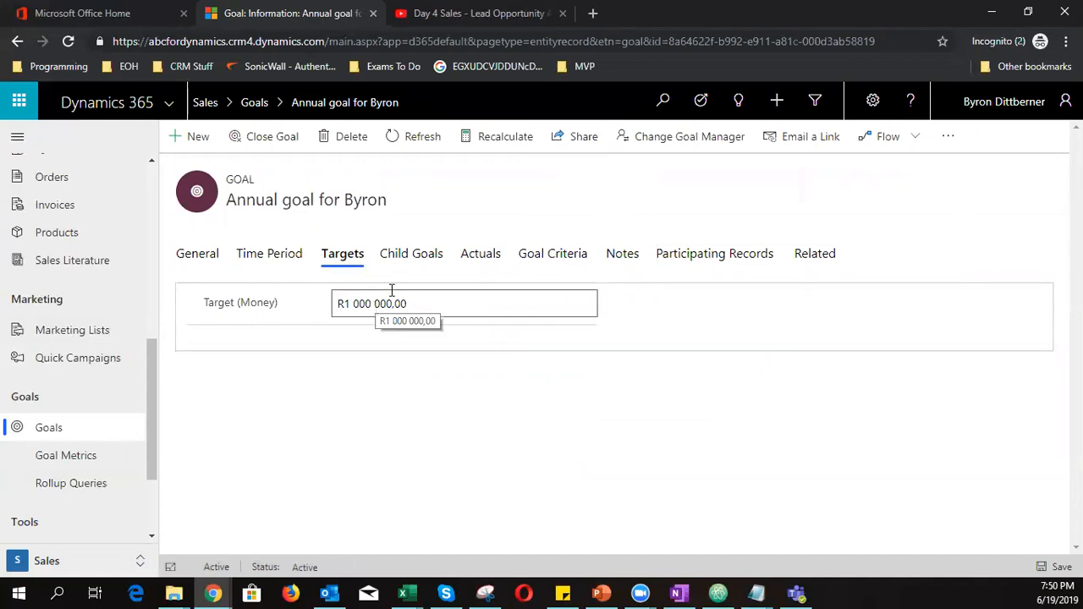
pyautogui.moveTo(336, 303); pyautogui.dragTo(406, 302)
pyautogui.click(395, 317)
pyautogui.click(479, 255)
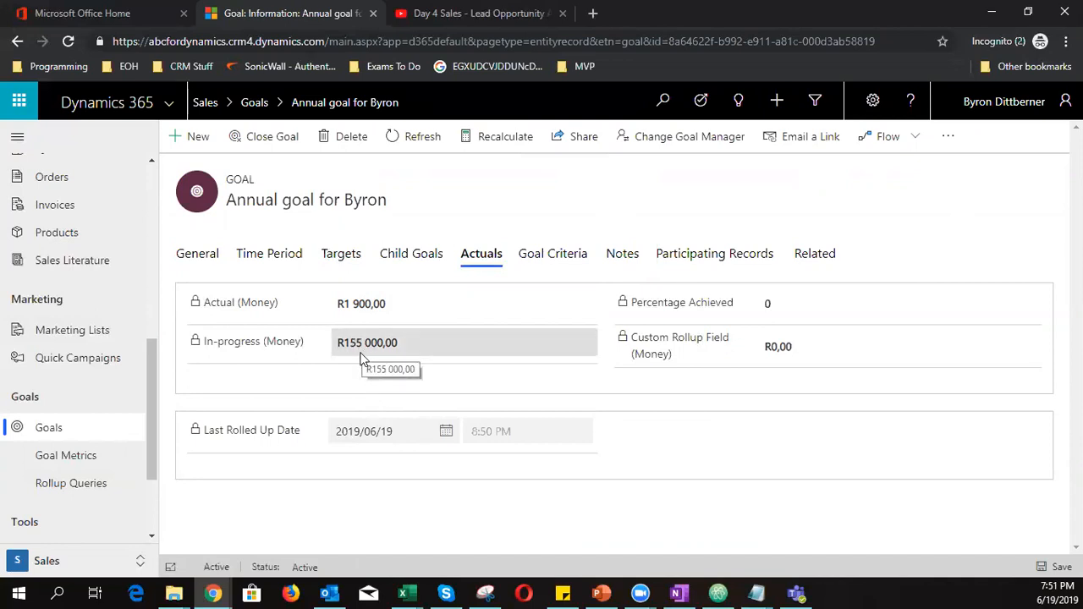
pyautogui.scroll(3, 34, 423)
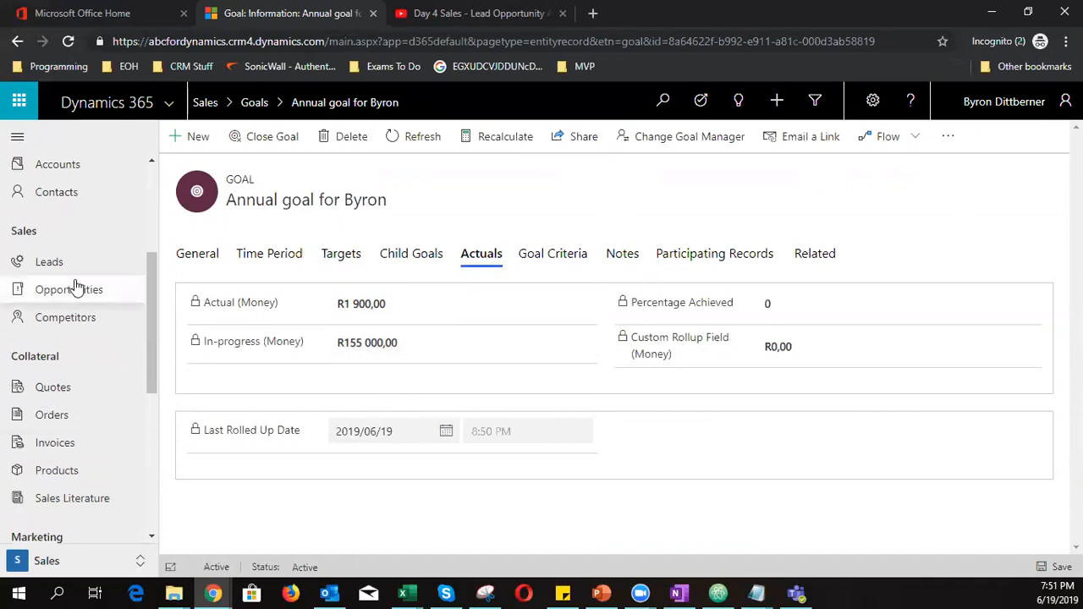
# Reopen the Service Agreement opportunity from the My Open Opportunities view
pyautogui.click(79, 291)
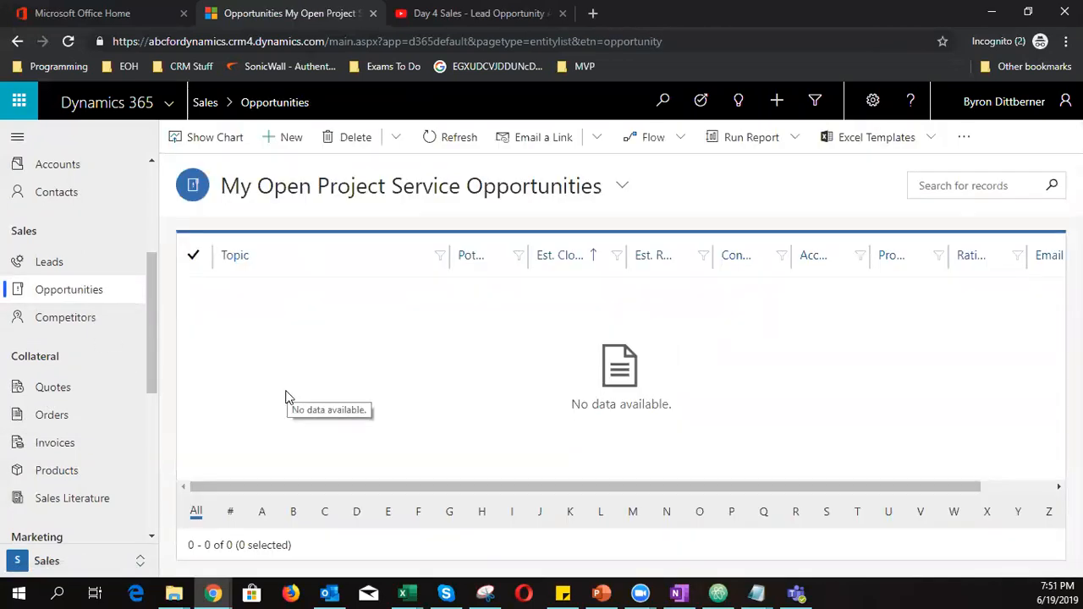
pyautogui.click(316, 191)
pyautogui.scroll(-3, 515, 297)
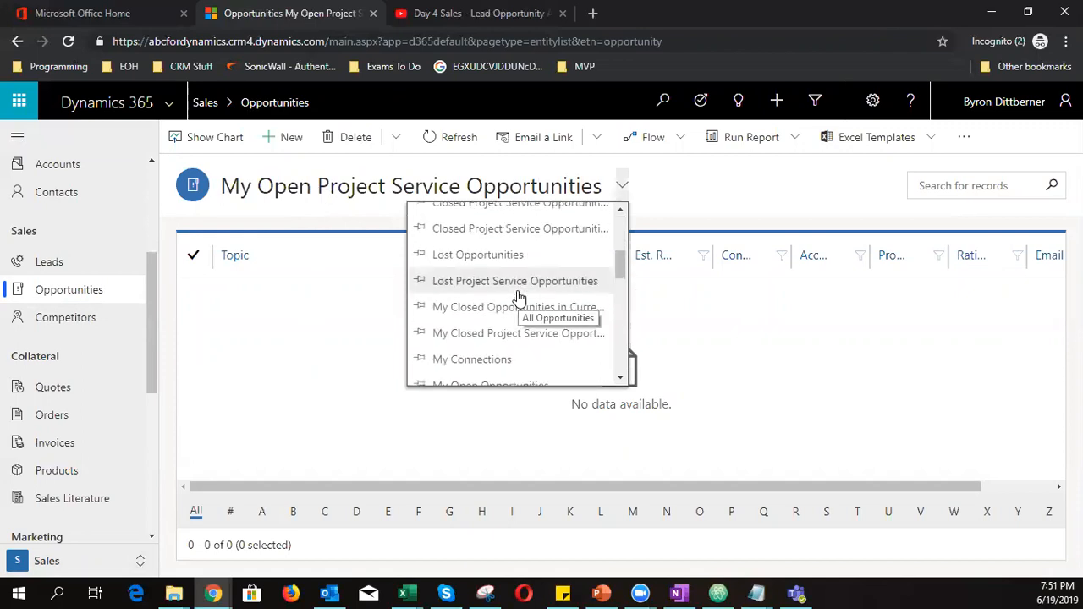
pyautogui.scroll(3, 518, 297)
pyautogui.scroll(-3, 518, 298)
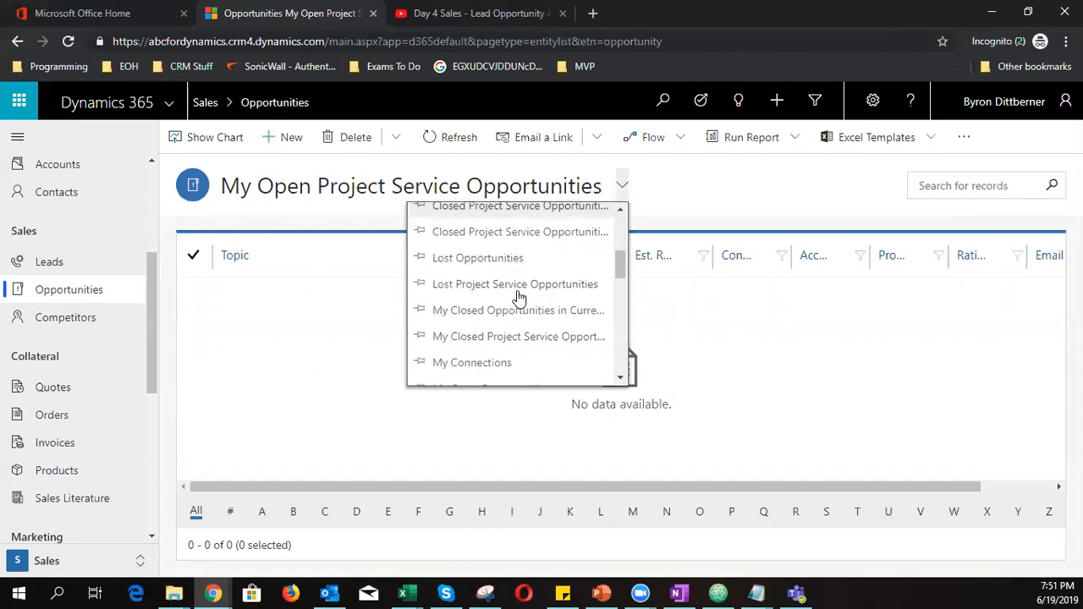
pyautogui.scroll(-3, 516, 365)
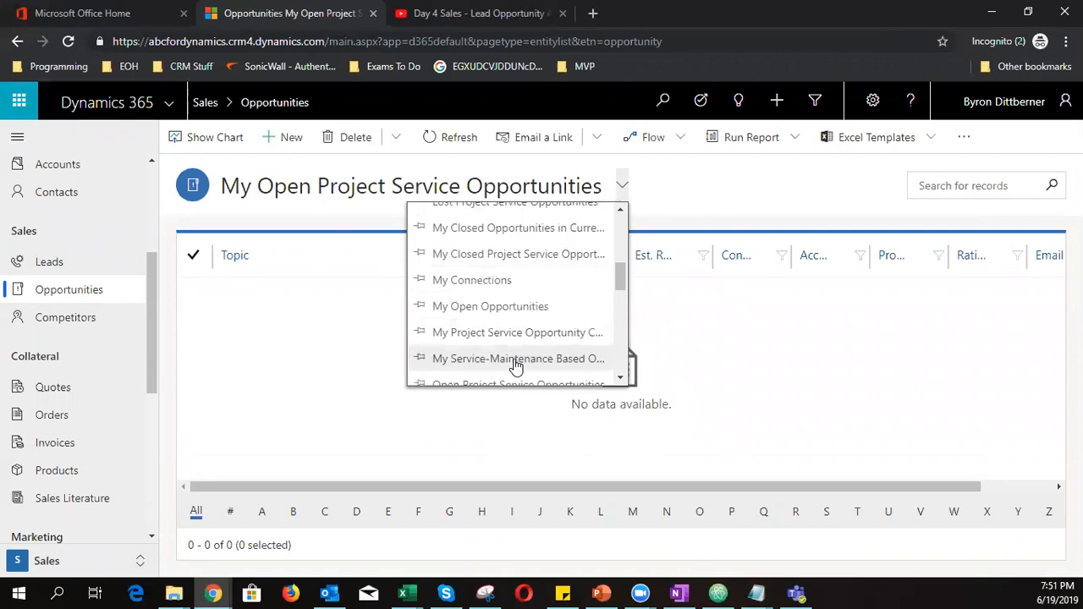
pyautogui.click(522, 307)
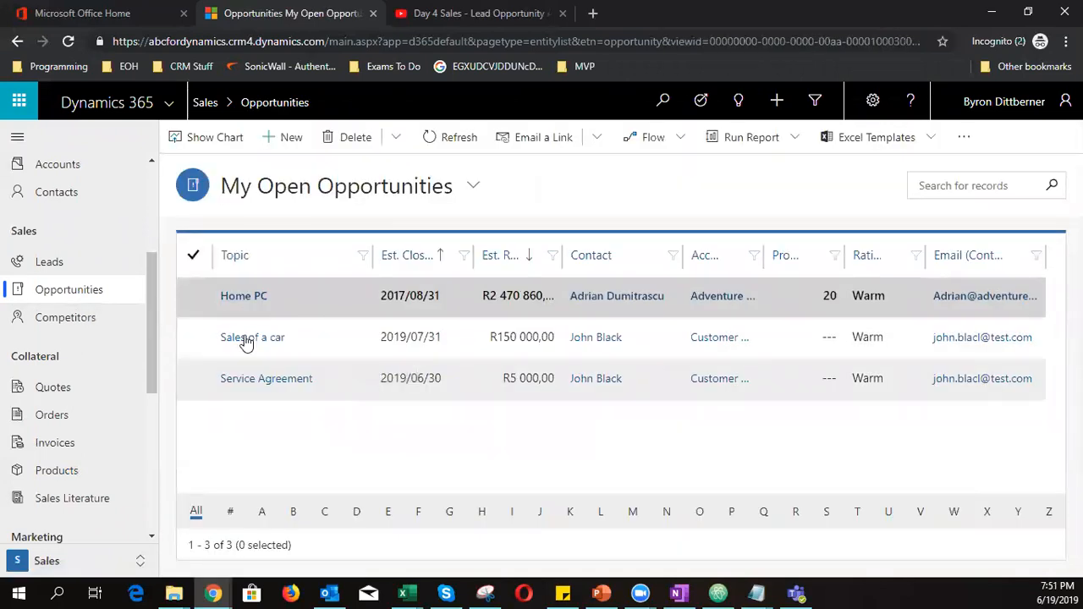
pyautogui.click(253, 380)
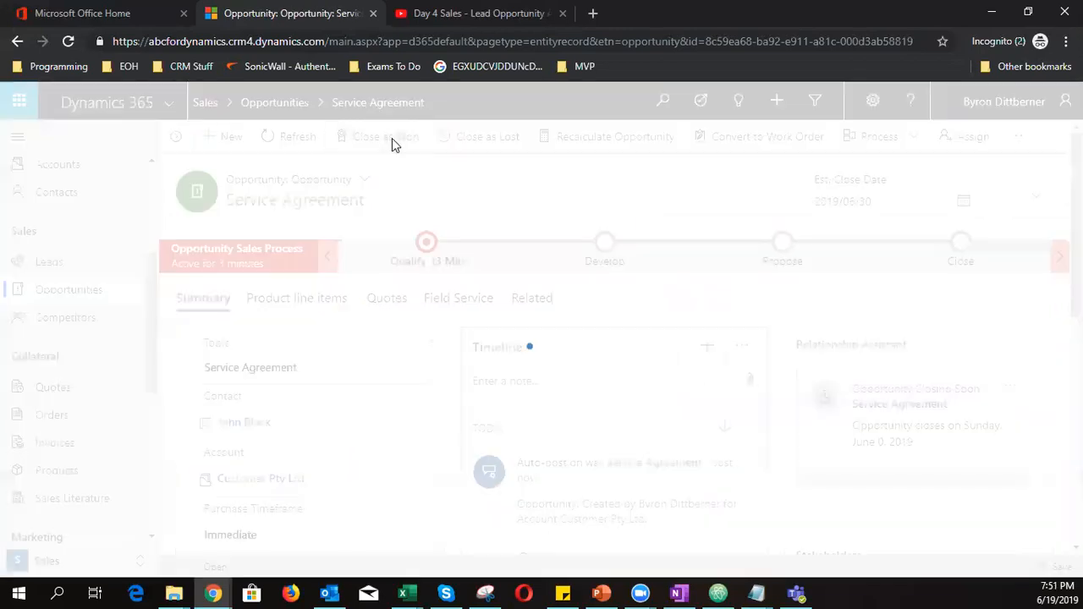
# Close Service Agreement as Won with R4 000,00 actual revenue and check its Won status
pyautogui.click(391, 138)
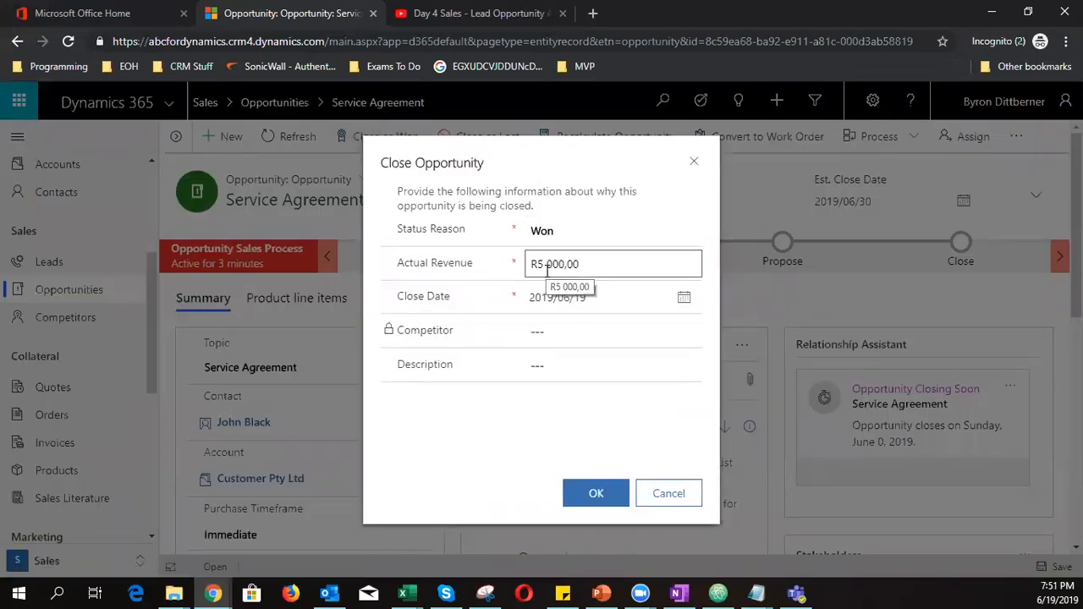
pyautogui.click(606, 269)
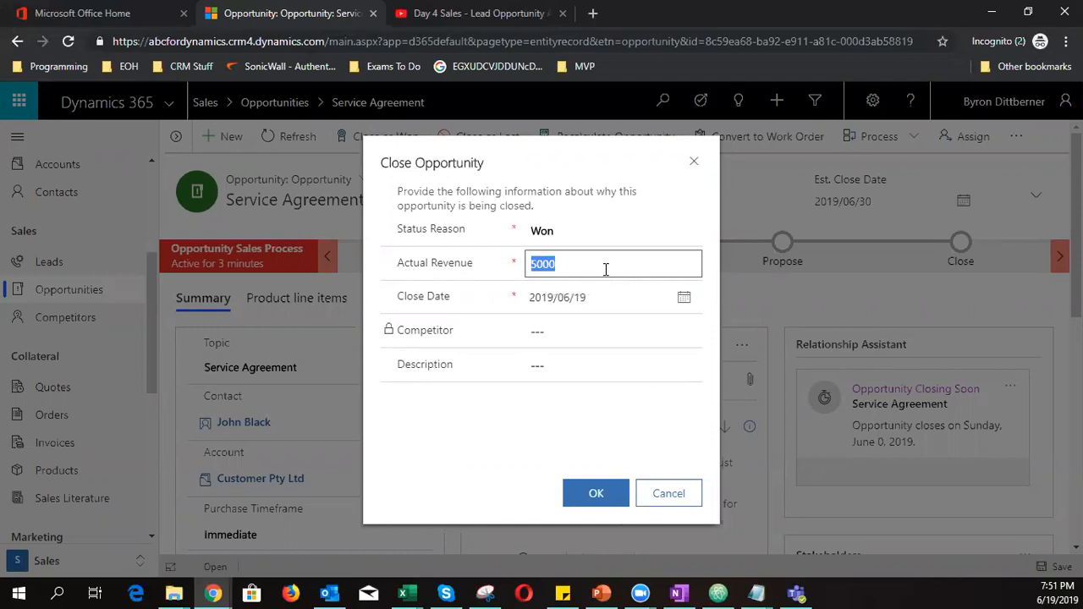
pyautogui.write('4000')
pyautogui.click(615, 498)
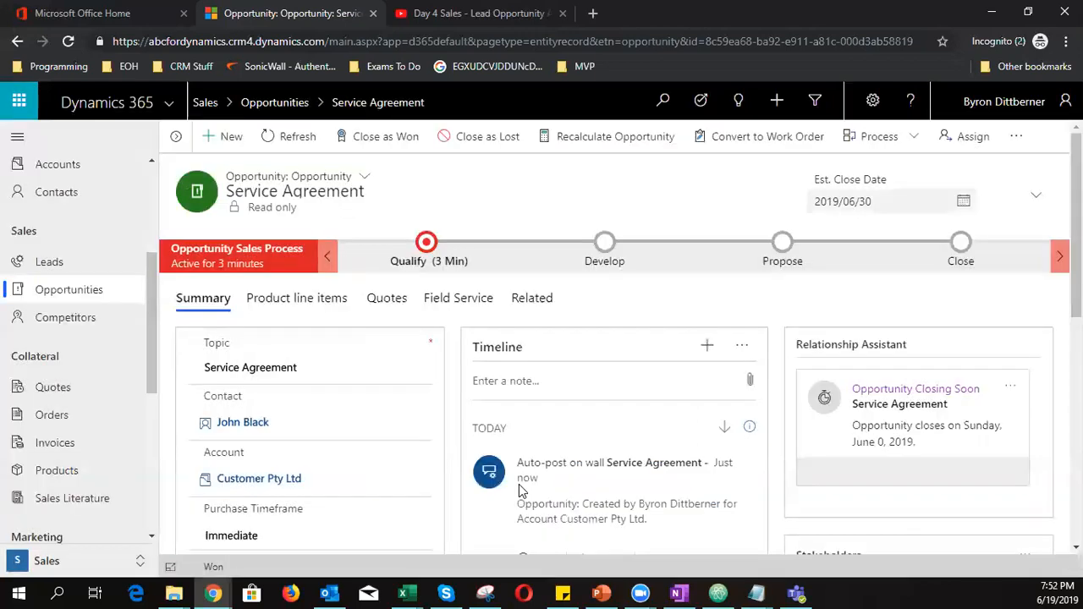
pyautogui.doubleClick(208, 567)
pyautogui.click(207, 567)
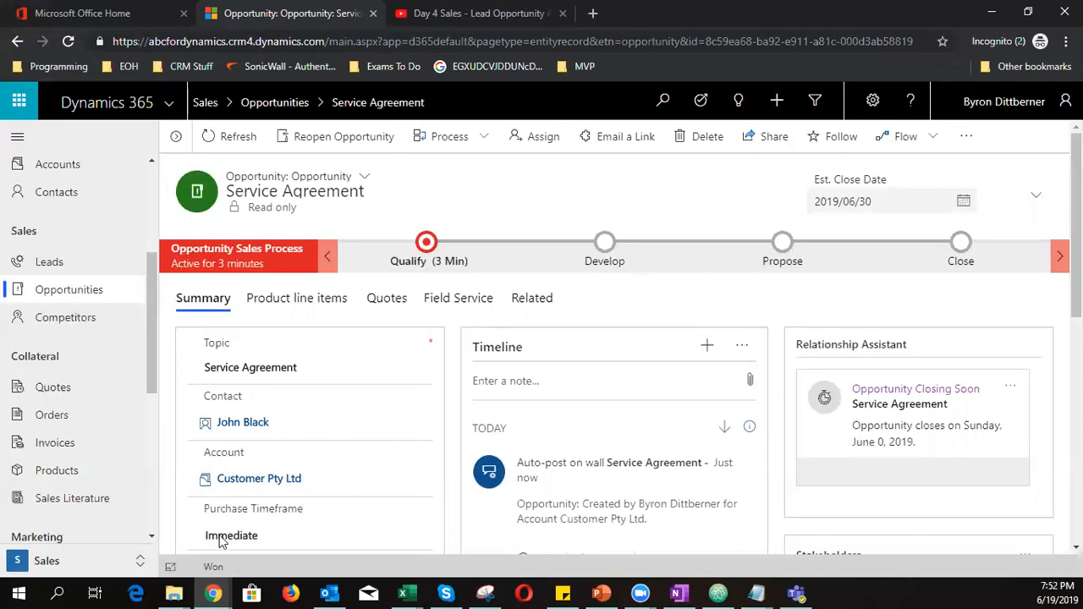
pyautogui.scroll(-1, 346, 491)
pyautogui.scroll(1, 346, 491)
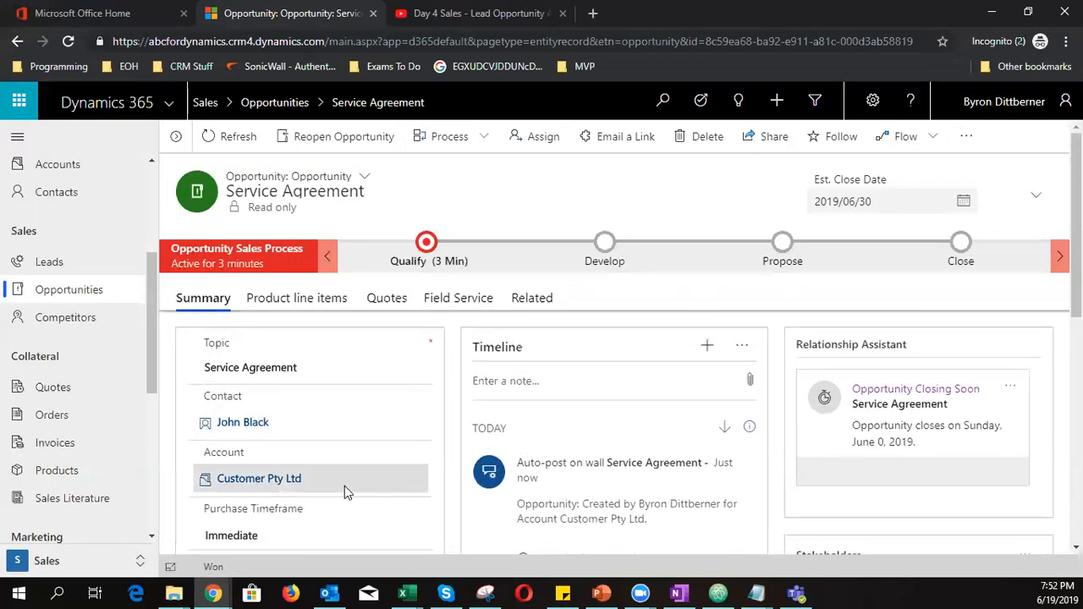
pyautogui.scroll(-4, 121, 435)
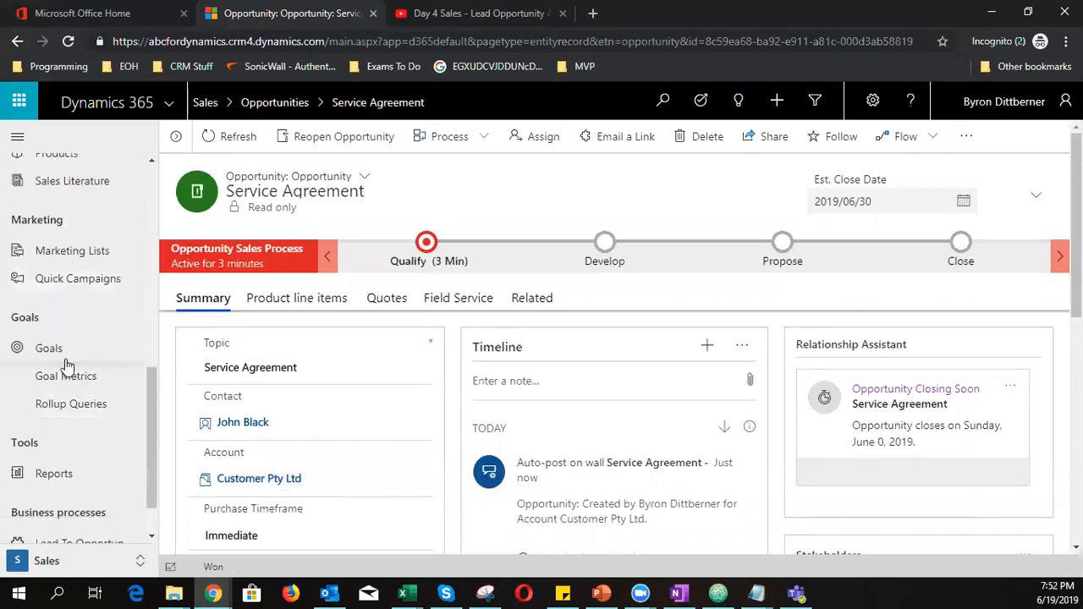
# Recalculate Byron's annual goal from My Active Goals and open its record
pyautogui.click(66, 360)
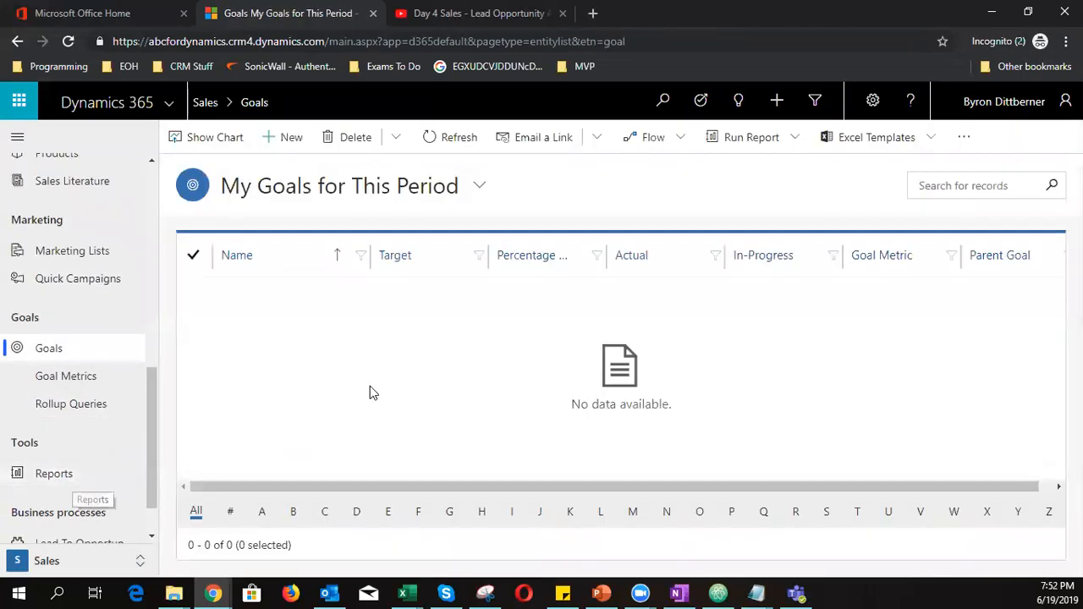
pyautogui.click(385, 188)
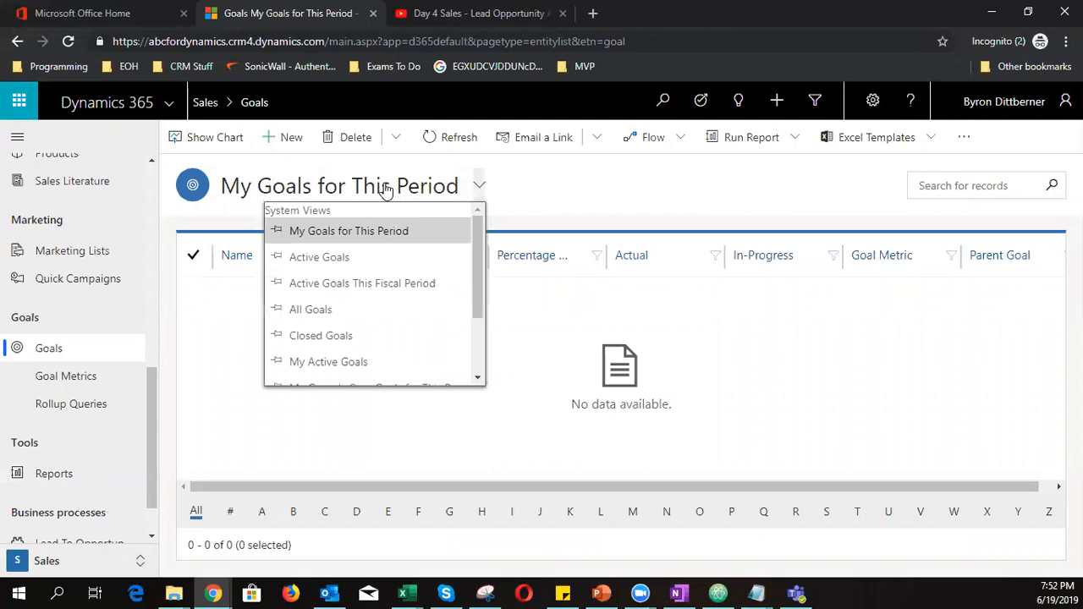
pyautogui.click(371, 362)
pyautogui.click(422, 311)
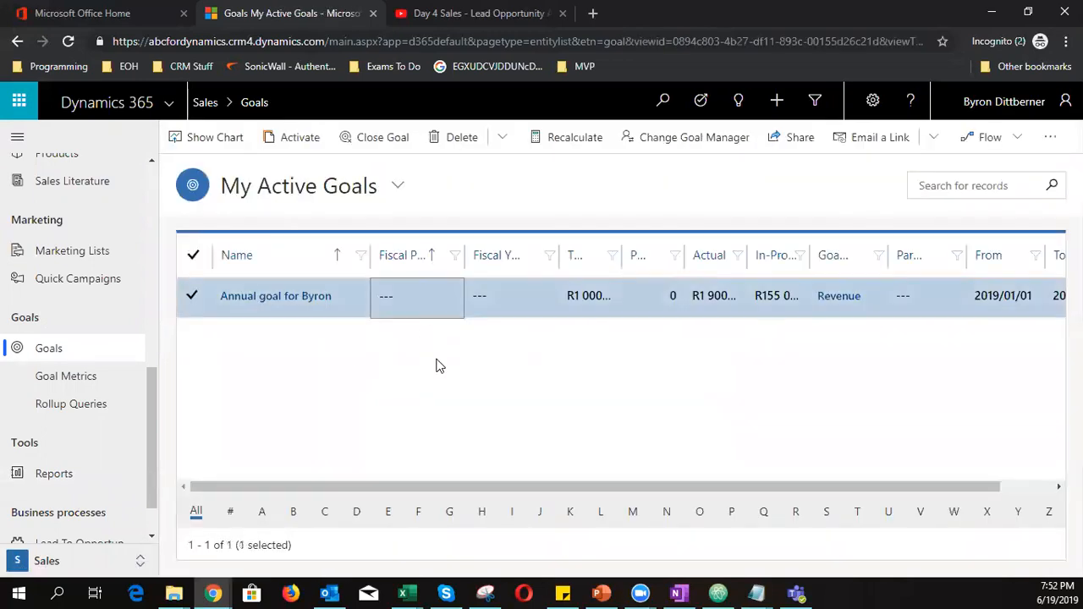
pyautogui.click(538, 138)
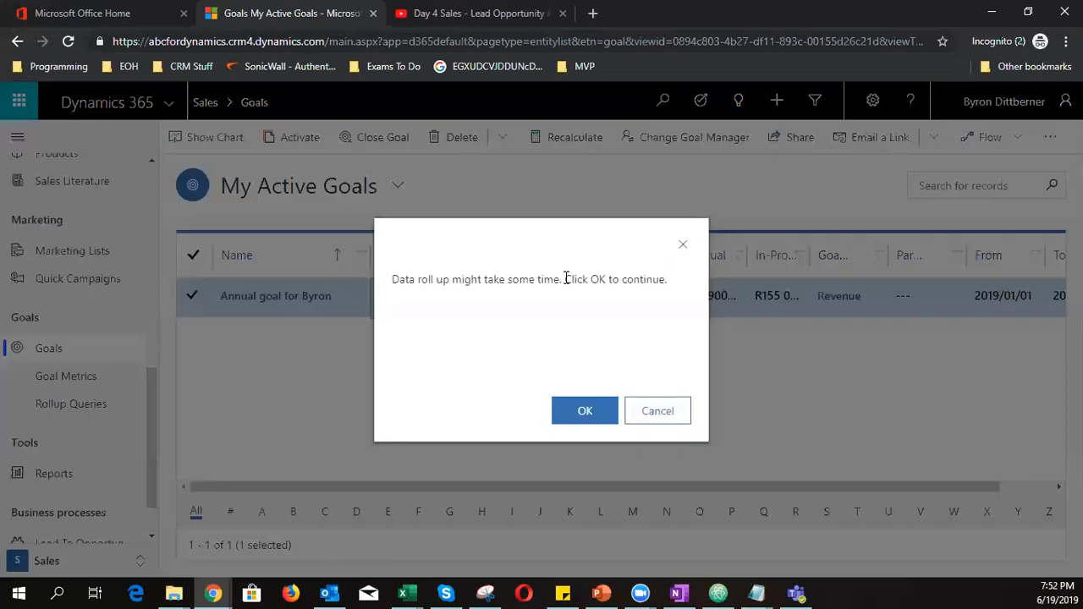
pyautogui.click(583, 412)
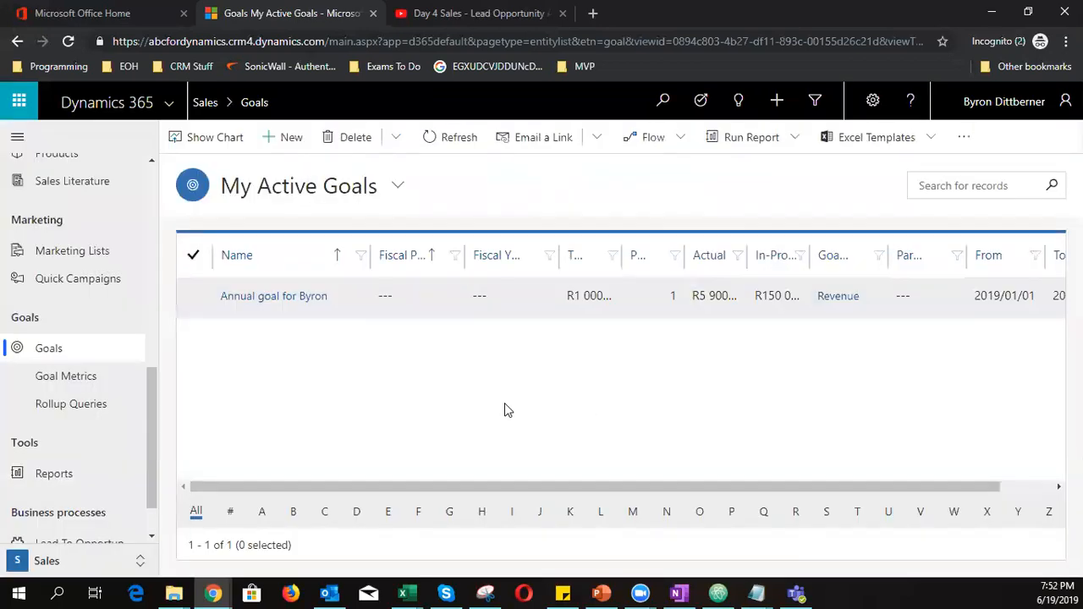
pyautogui.click(283, 296)
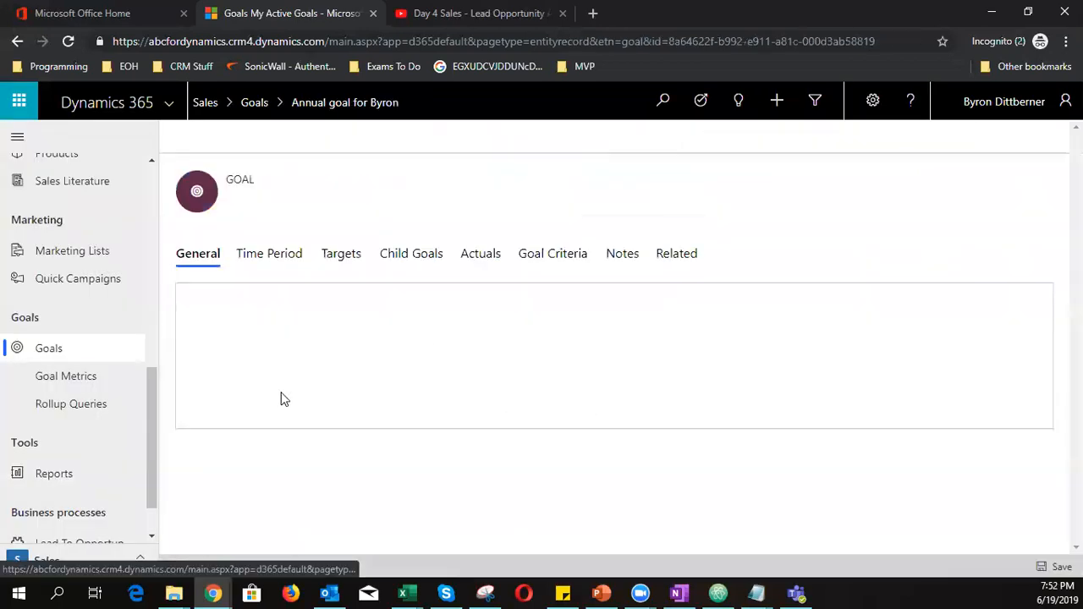